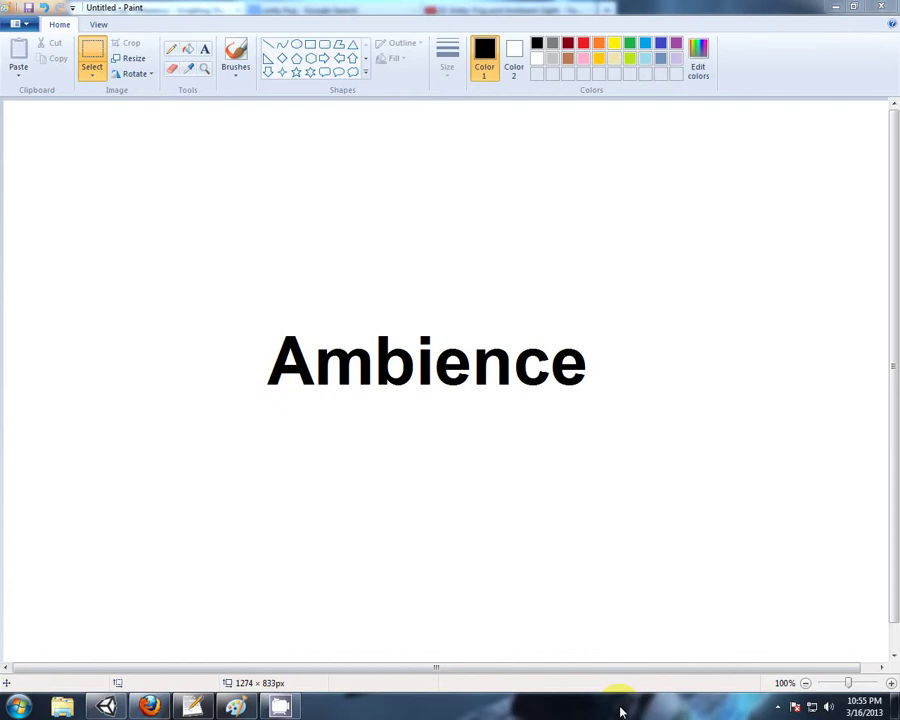
- Bring the Firefox window with the Unity Script Reference in front of Paint
click(148, 706)
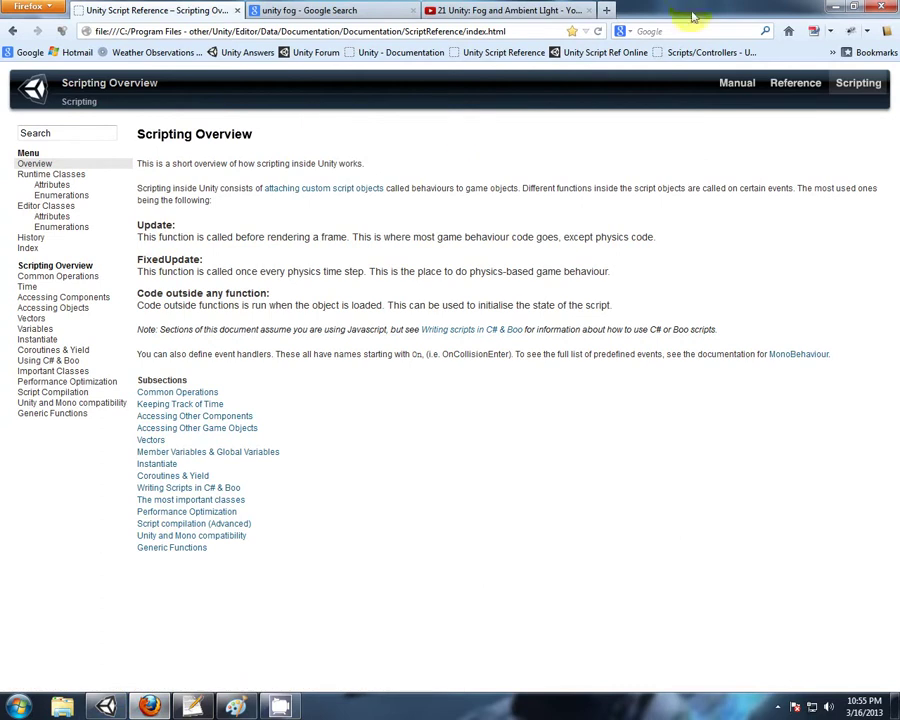
- Open the Render Settings page from the Unity Reference Manual's Settings Managers list
click(403, 55)
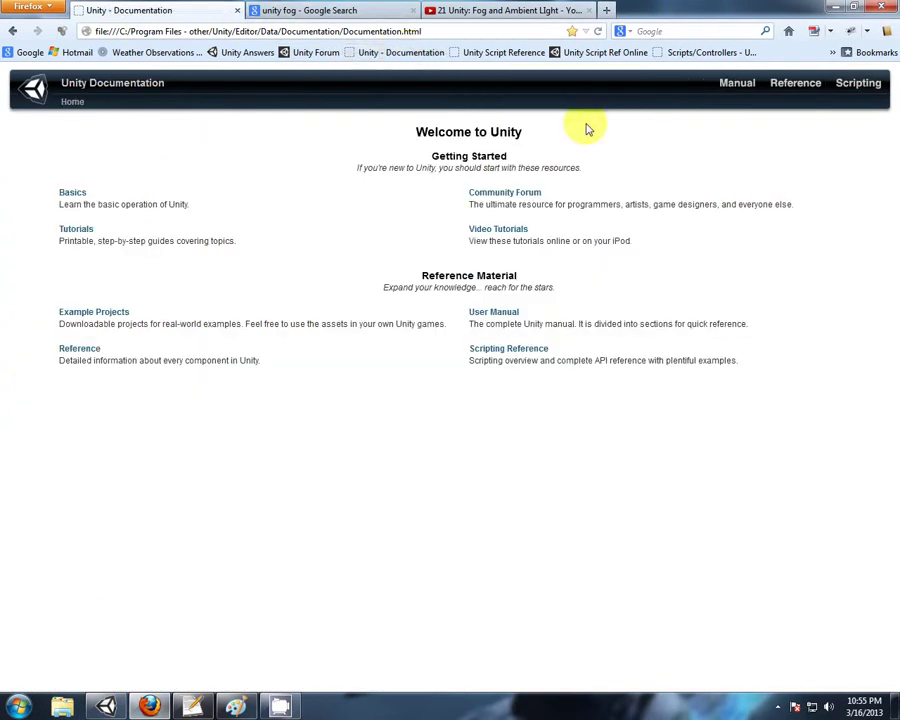
click(80, 349)
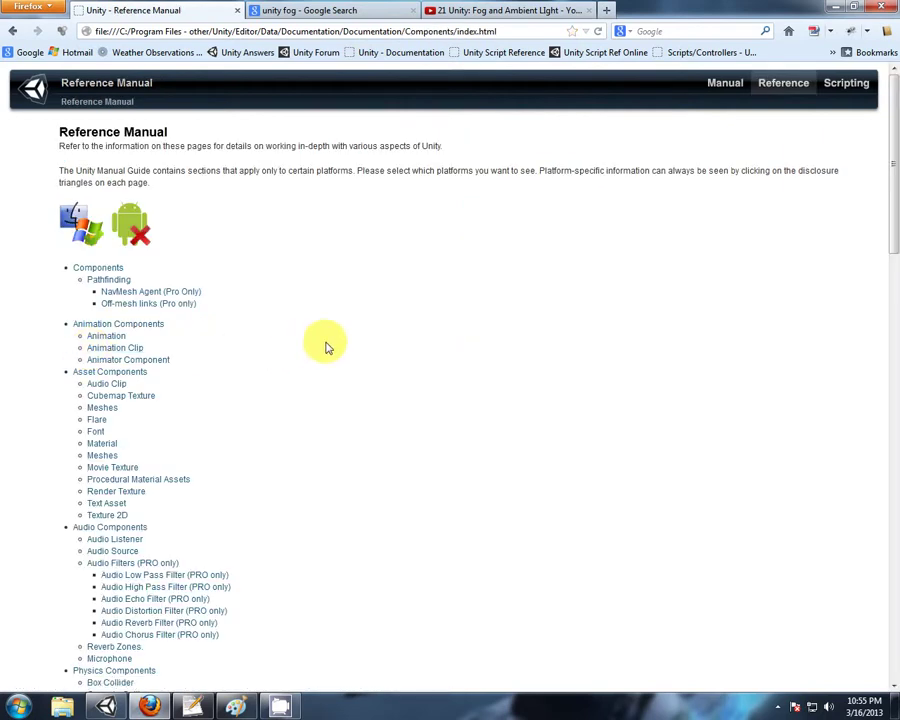
scroll(318, 347, down, 10)
scroll(325, 345, down, 8)
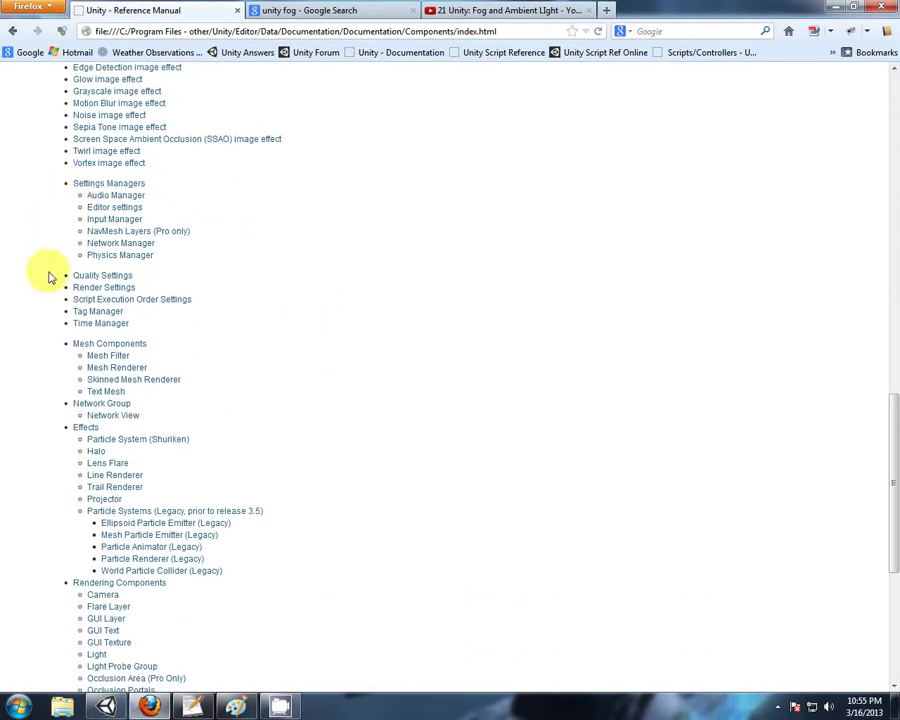
click(120, 290)
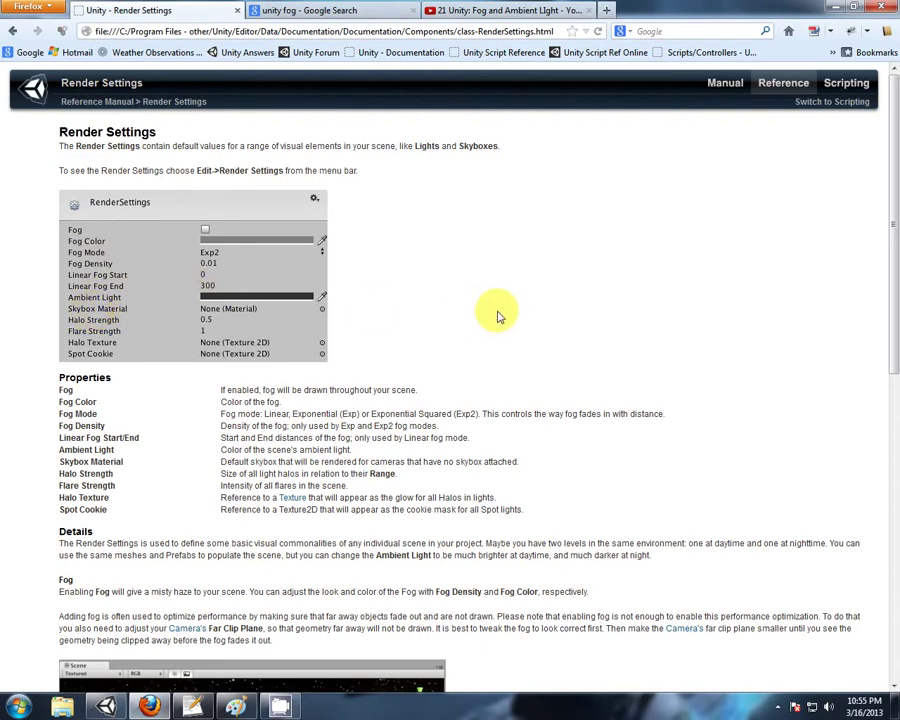
- Read through the Render Settings fog and ambient light notes, then return to Unity
scroll(500, 304, down, 5)
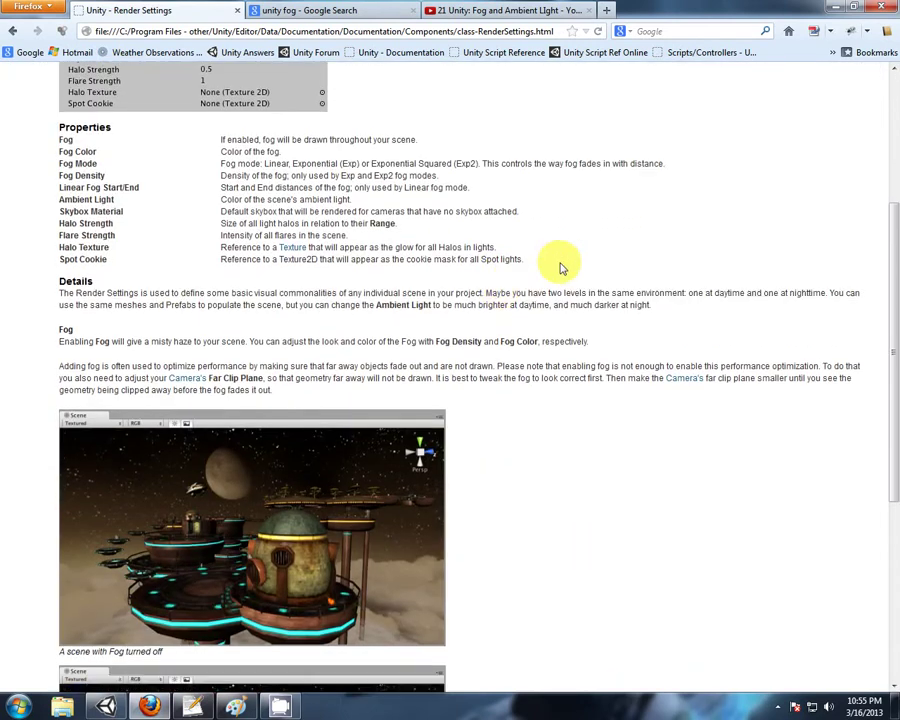
scroll(560, 265, down, 6)
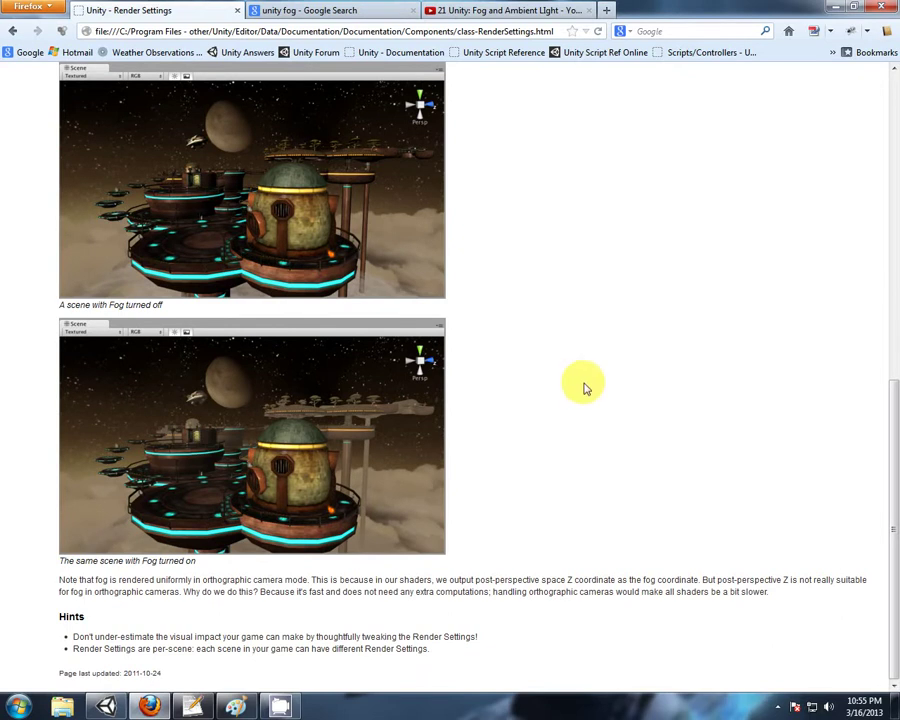
scroll(610, 350, up, 12)
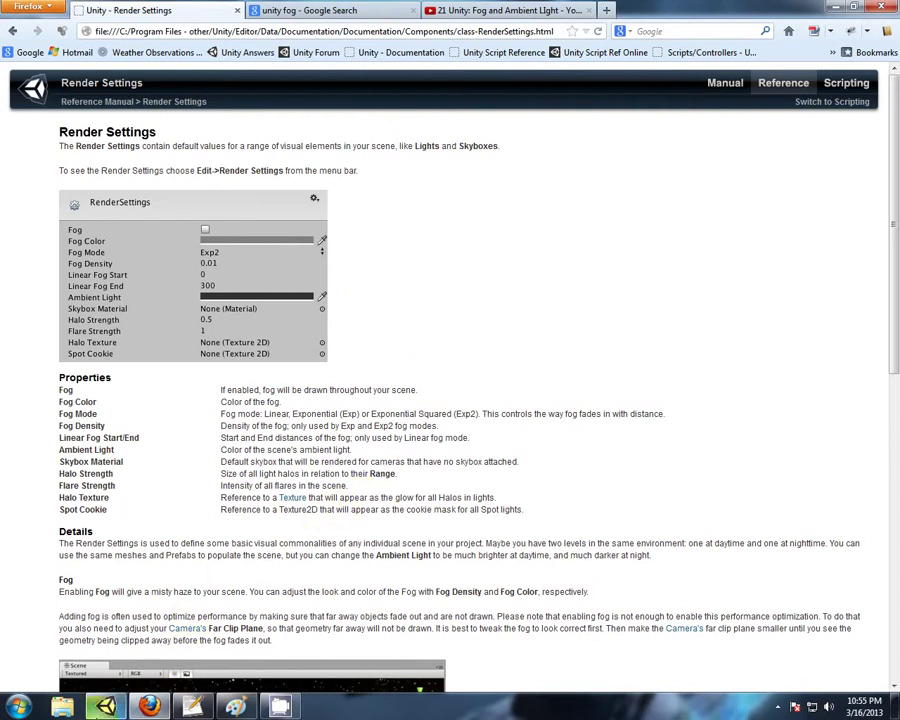
click(105, 708)
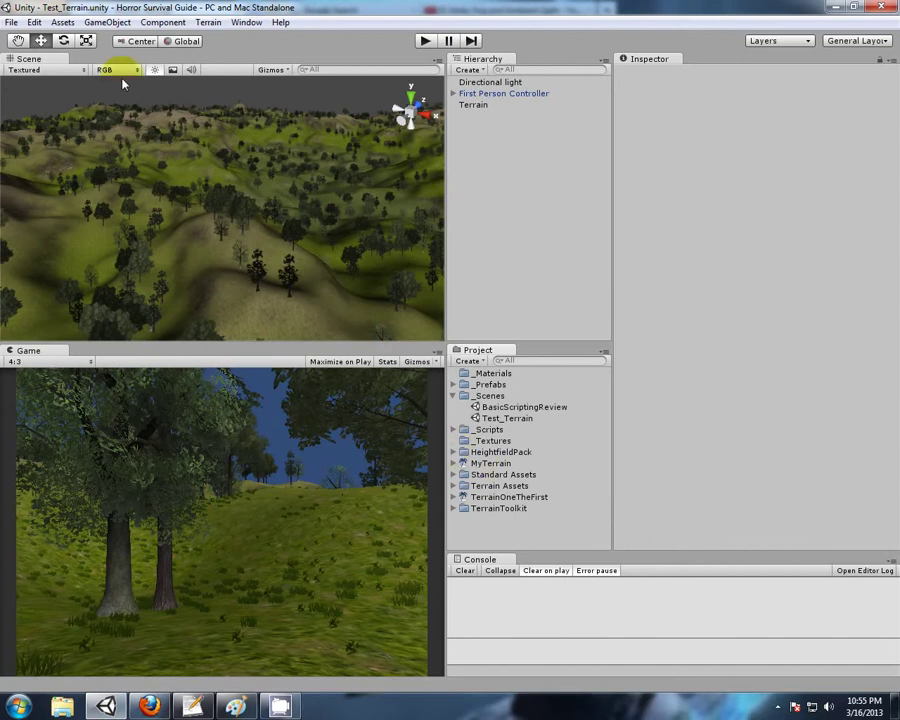
- Choose the Skyboxes standard package from the Import Package menu
click(34, 22)
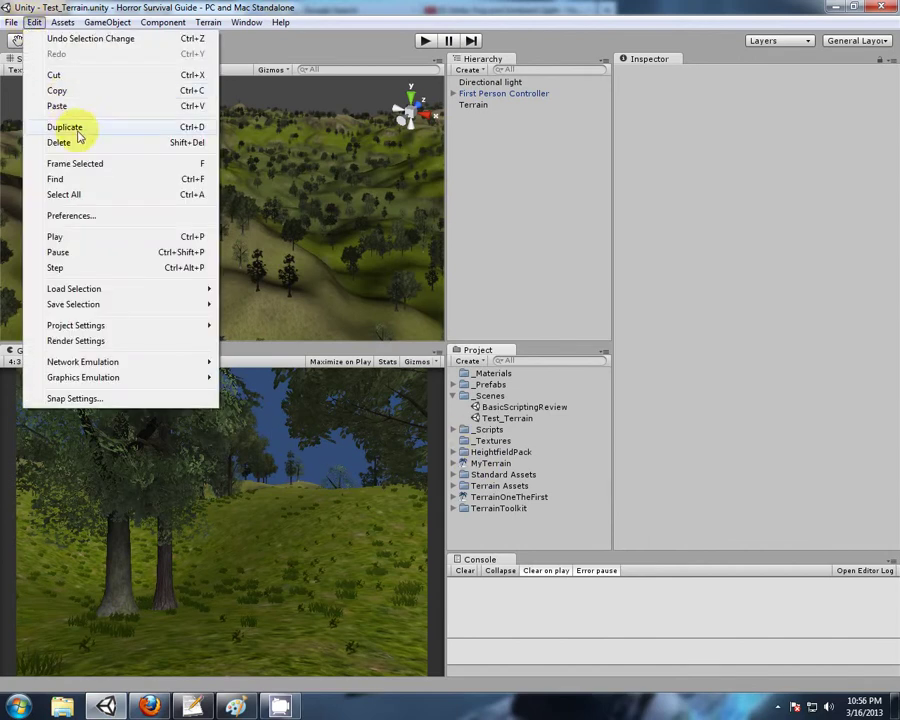
mouse_move(63, 28)
mouse_move(139, 123)
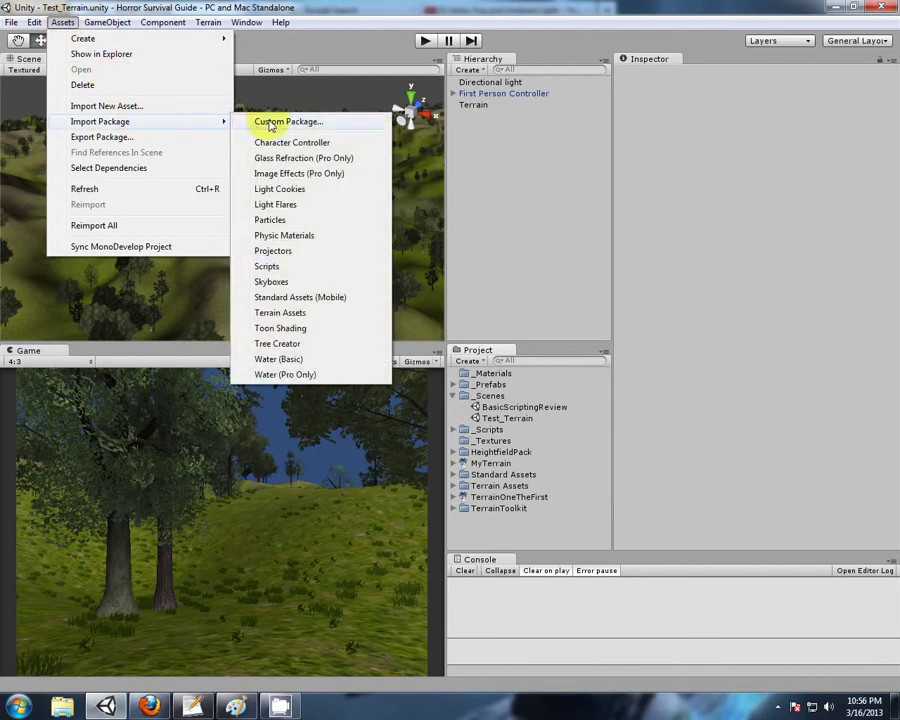
click(270, 282)
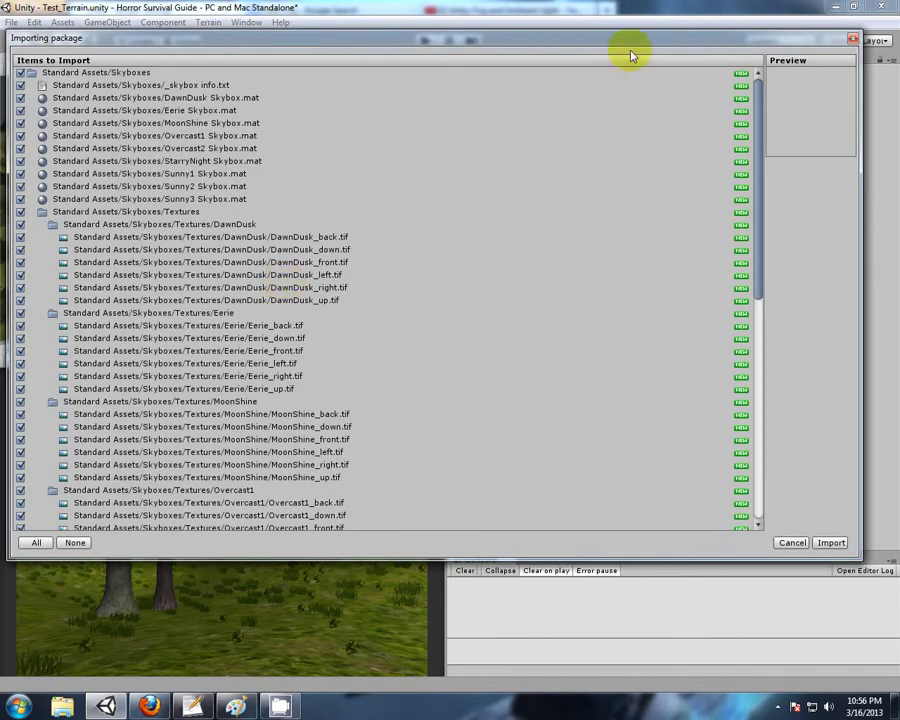
- Review the Skyboxes package list and import all its materials and textures
drag(760, 207, 765, 432)
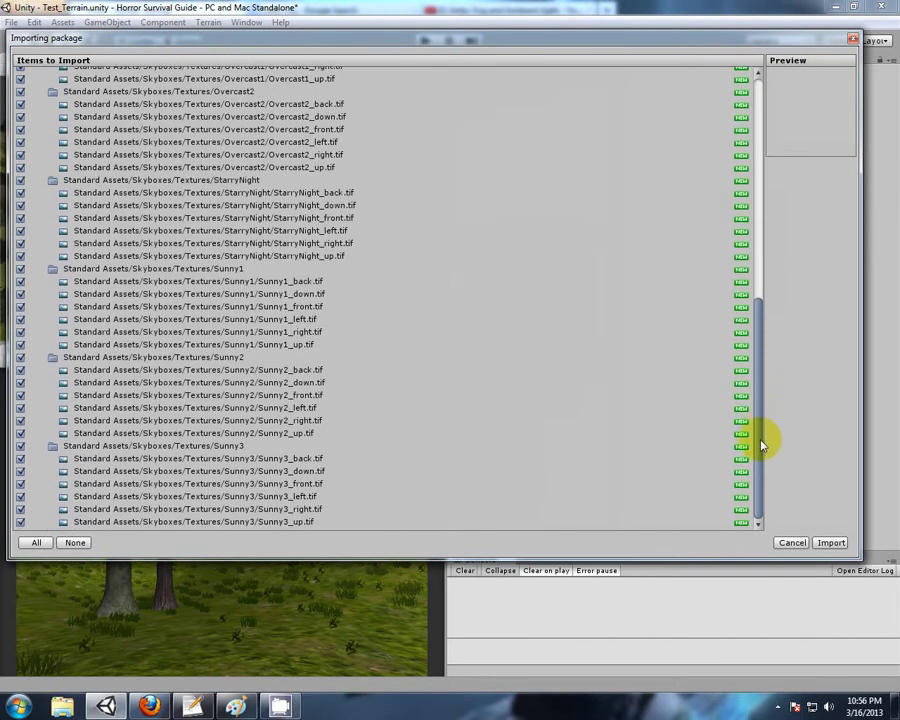
click(831, 543)
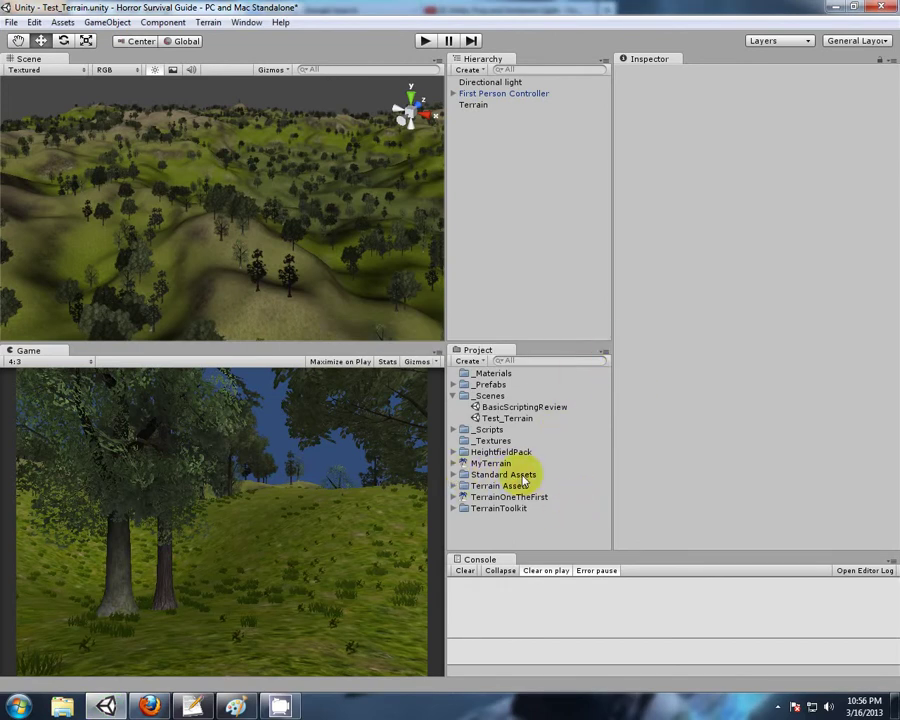
- Expand Standard Assets > Skyboxes and preview DawnDusk Skybox on a cube
click(454, 474)
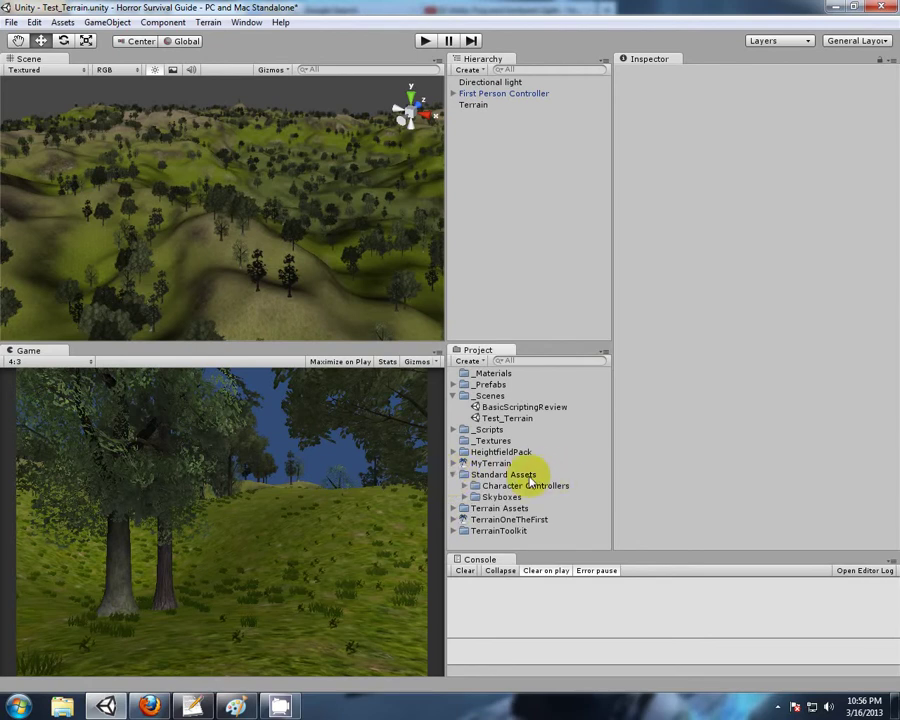
click(472, 497)
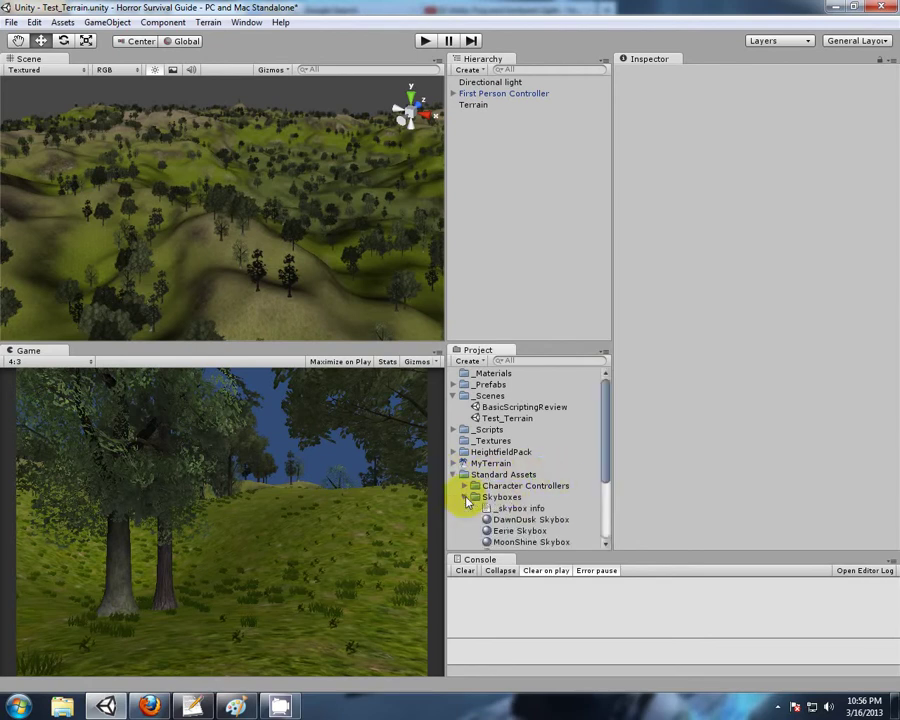
scroll(528, 444, down, 3)
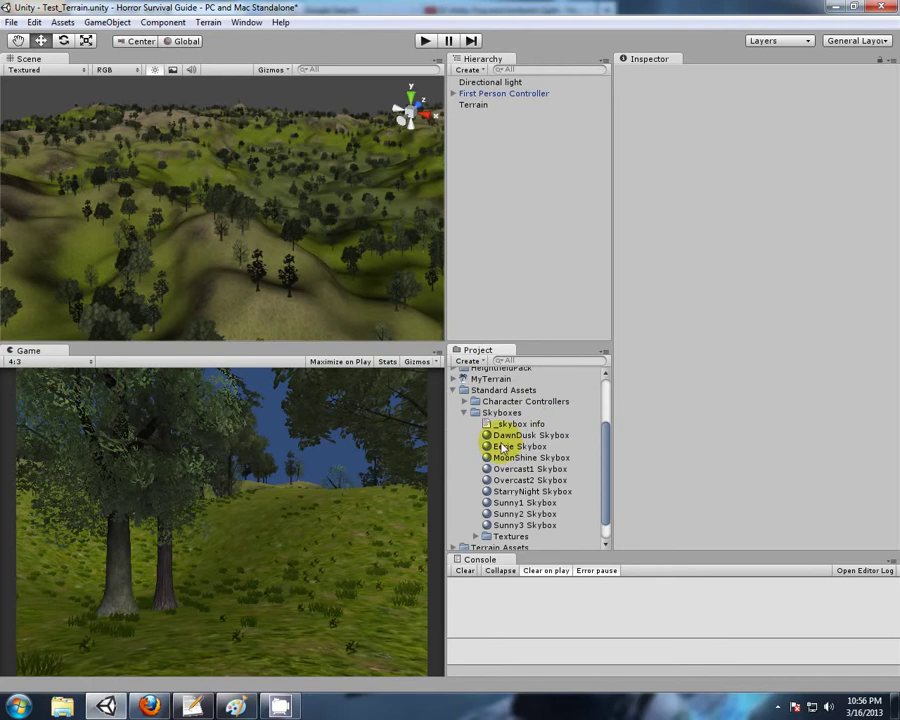
click(520, 436)
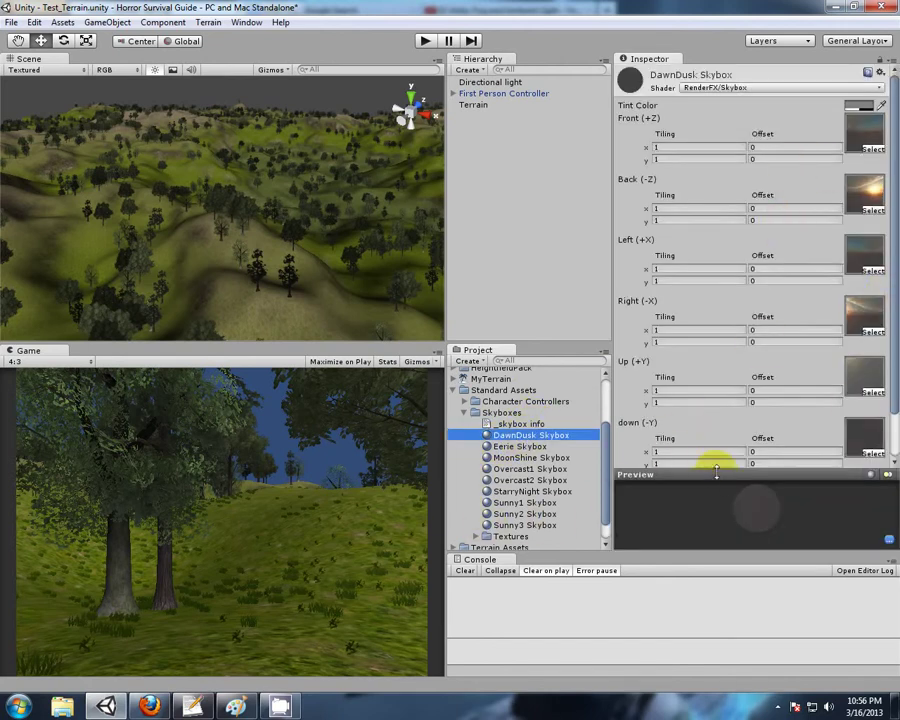
drag(716, 471, 740, 380)
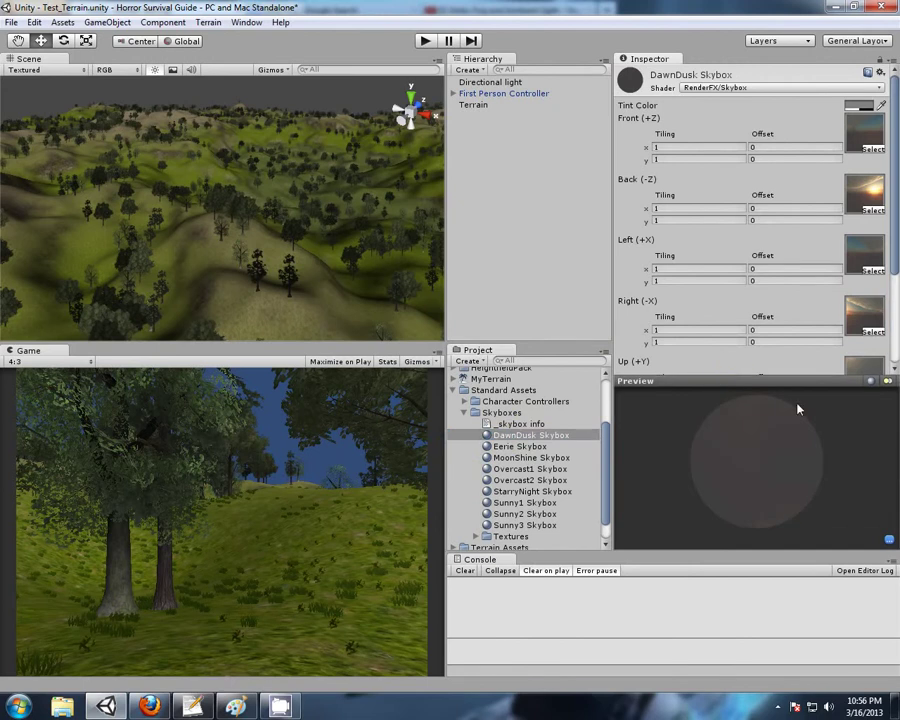
click(871, 382)
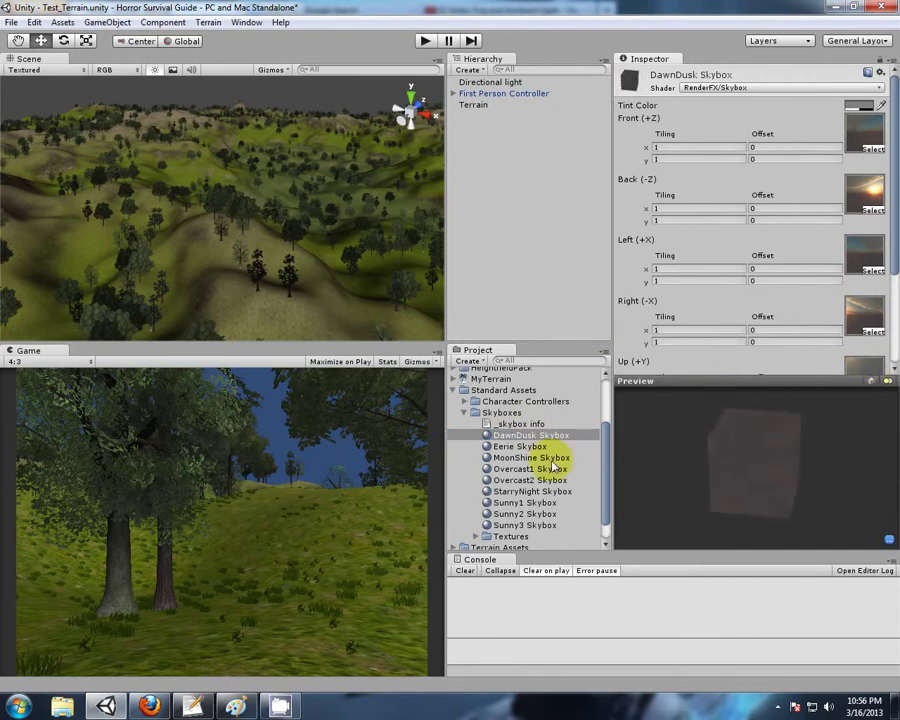
- Inspect the Eerie and MoonShine Skybox materials in the cube preview
click(520, 447)
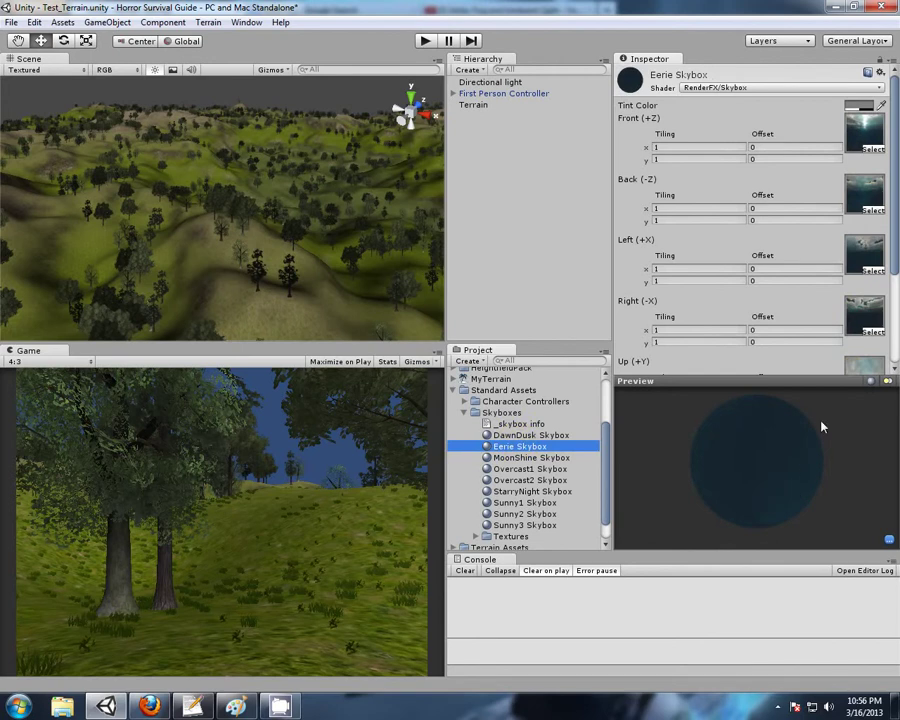
click(876, 384)
drag(848, 487, 530, 435)
click(515, 457)
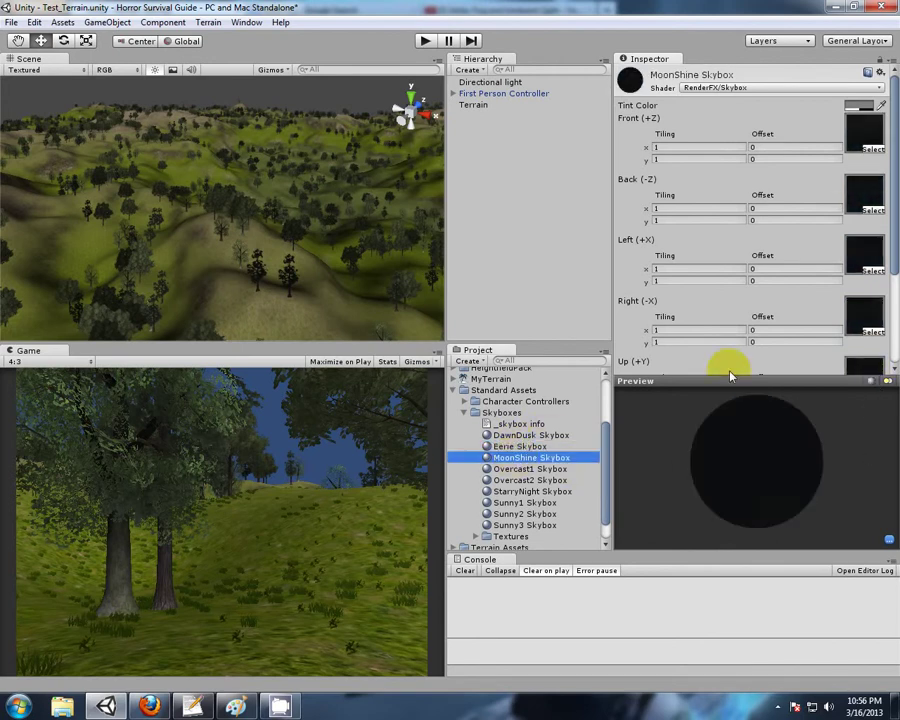
drag(731, 377, 733, 540)
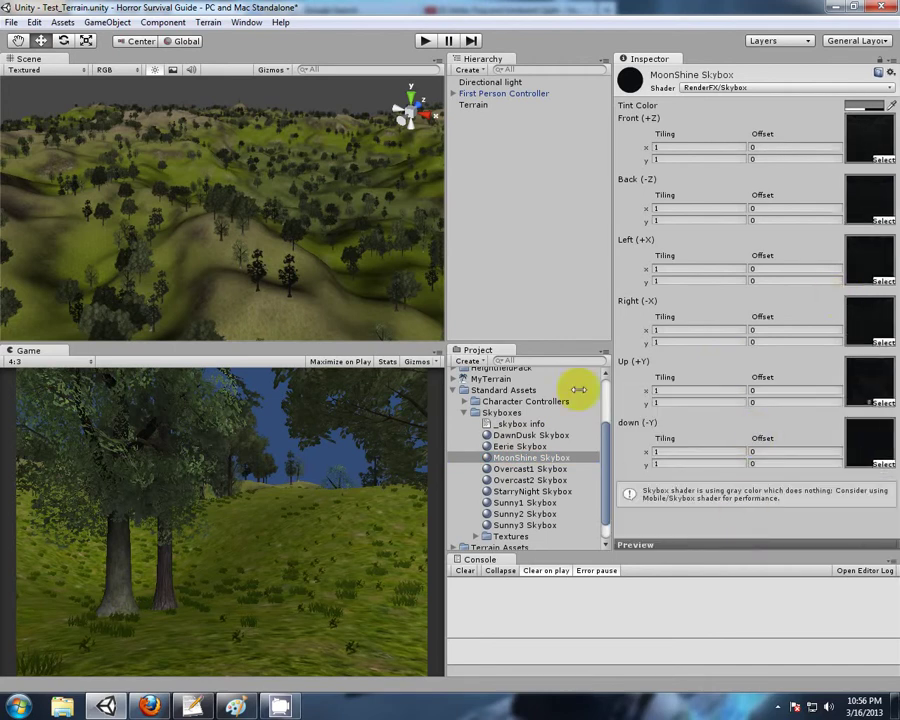
- Inspect Overcast1 and Overcast2 Skyboxes and browse the skybox Textures folders, including MoonShine
click(535, 470)
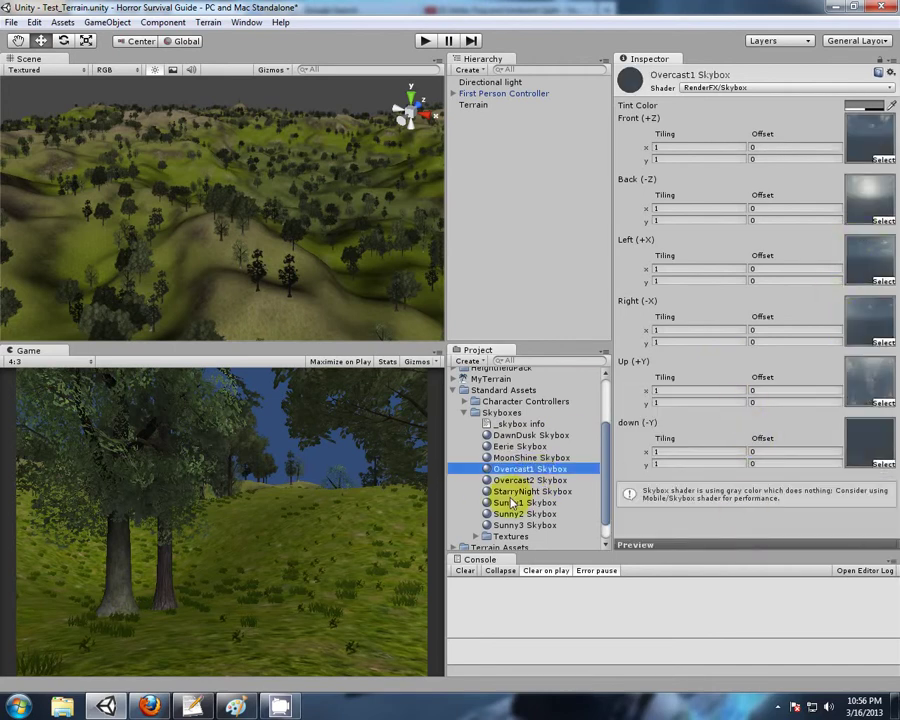
click(525, 481)
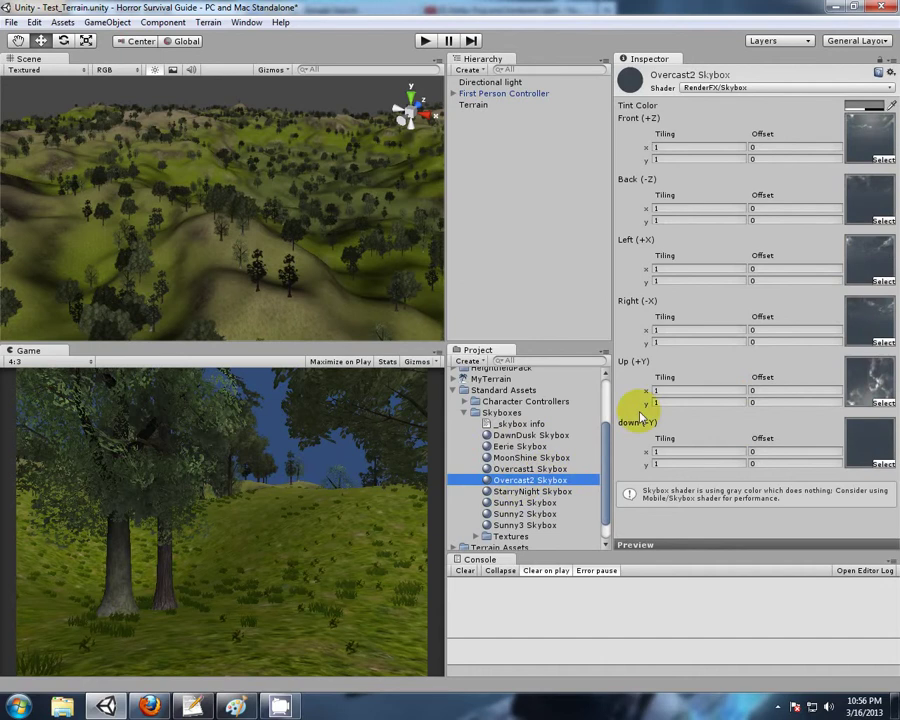
click(475, 536)
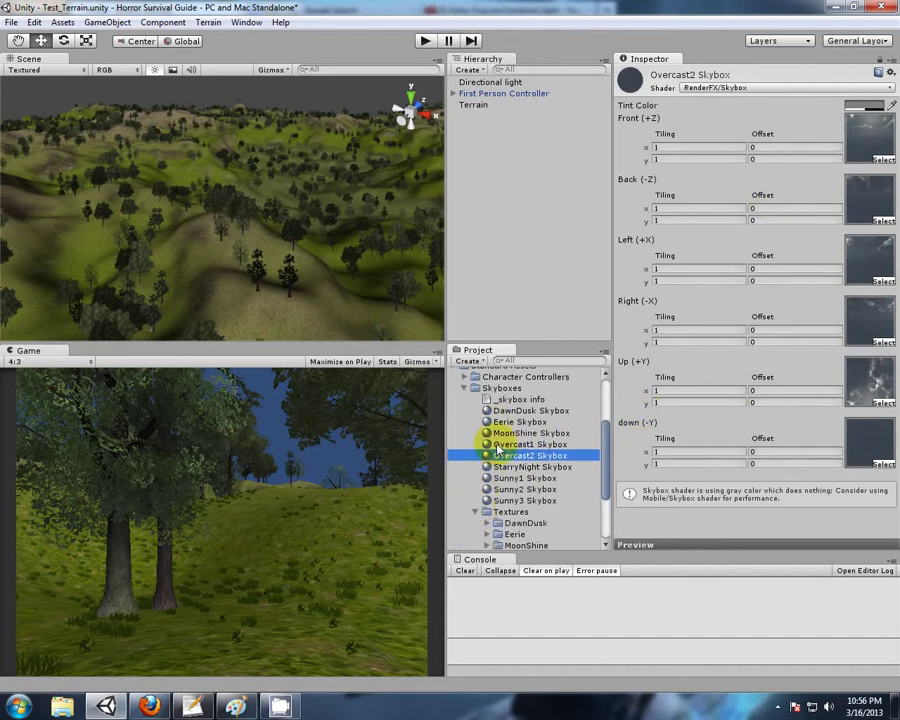
scroll(494, 476, down, 3)
click(486, 461)
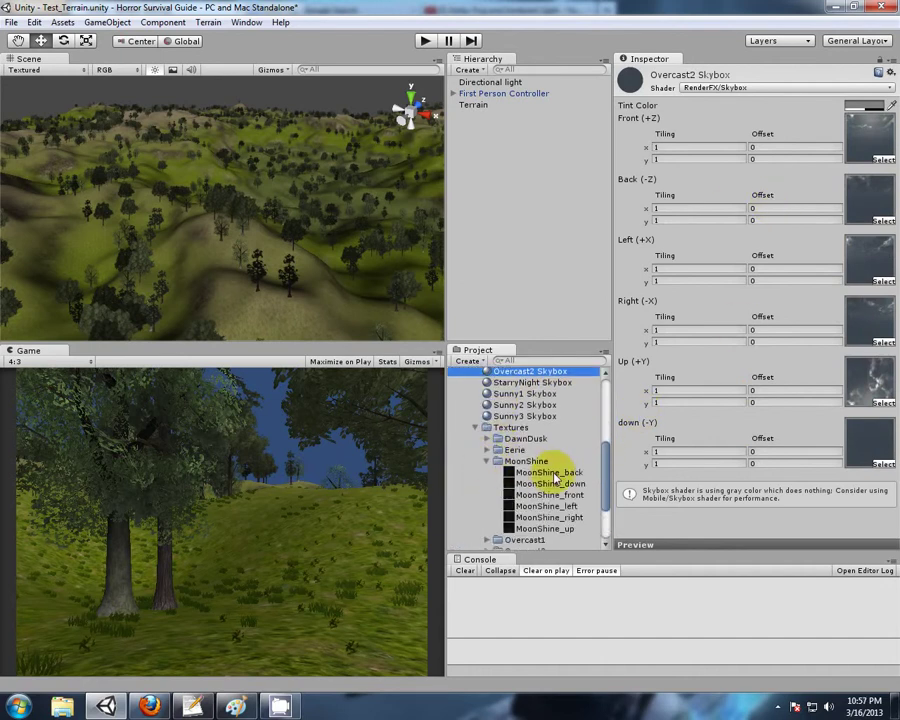
click(496, 461)
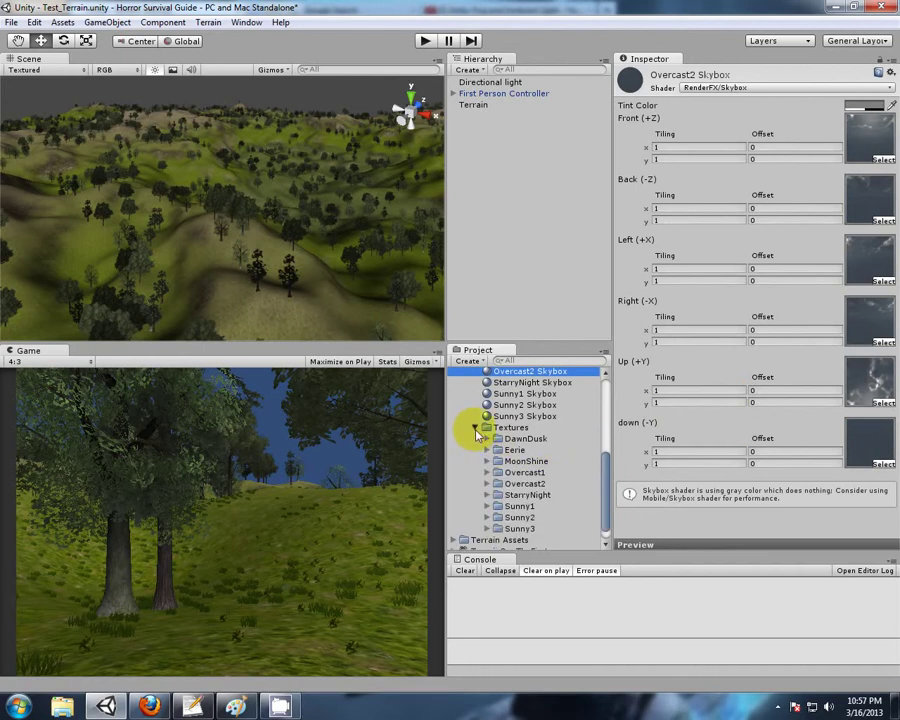
click(475, 427)
scroll(497, 494, up, 3)
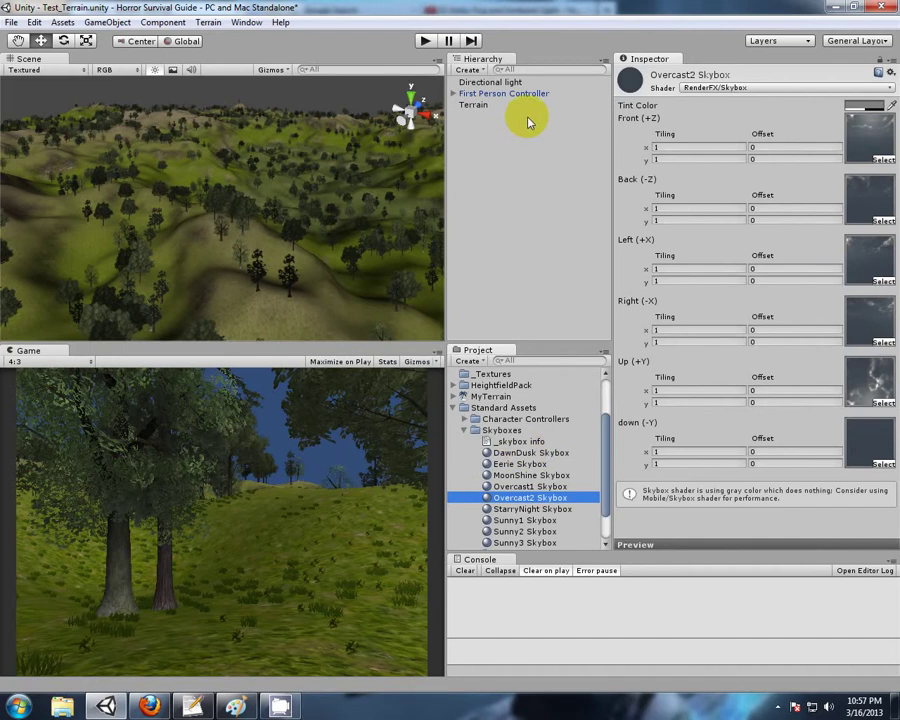
- Open the scene's Render Settings in the Inspector, checking the documentation once more
click(35, 22)
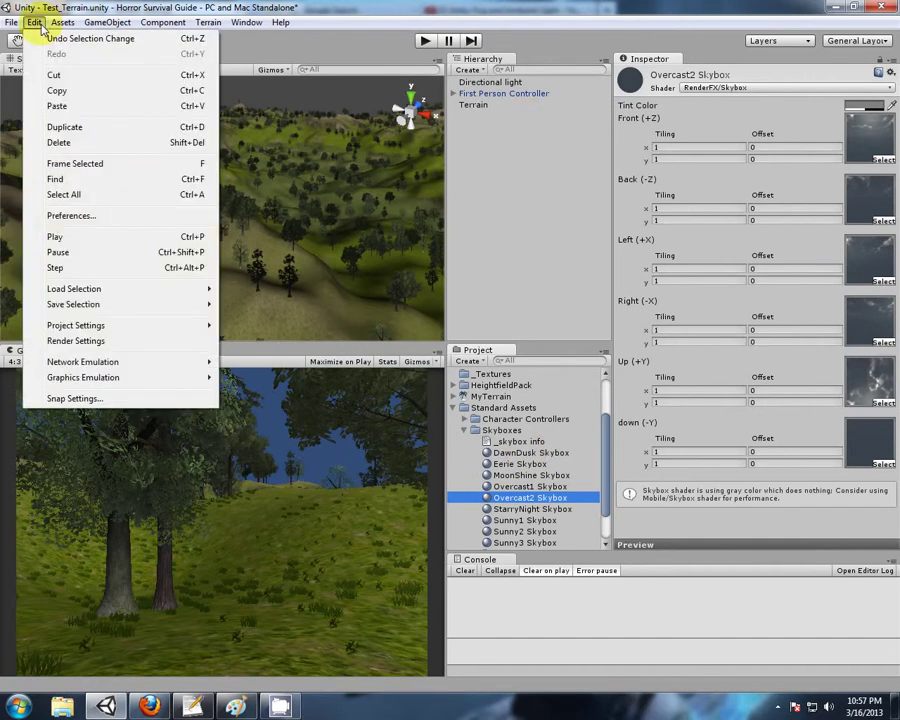
click(86, 342)
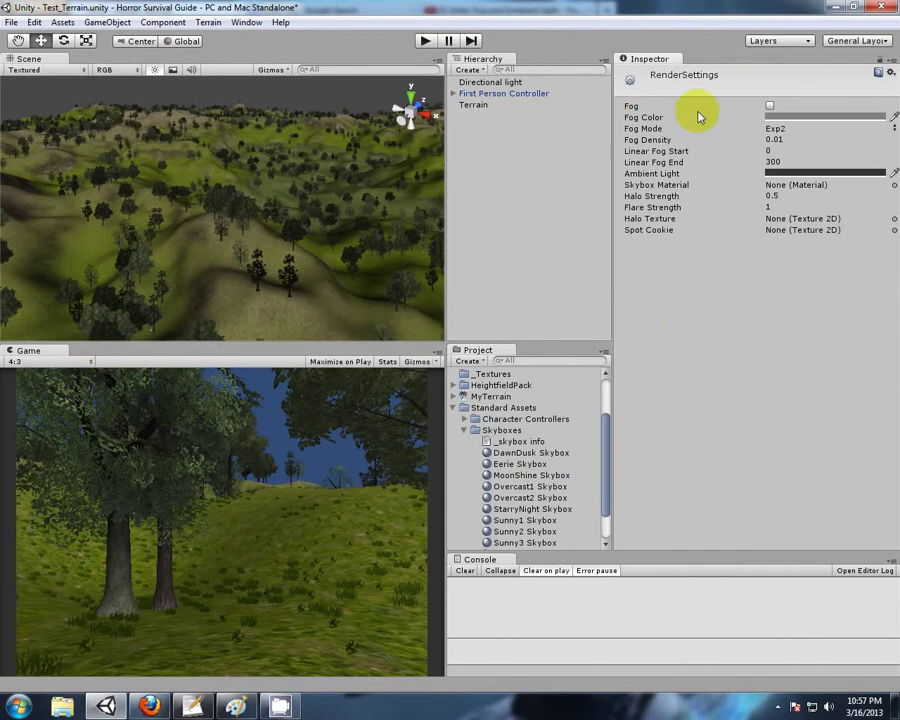
click(155, 706)
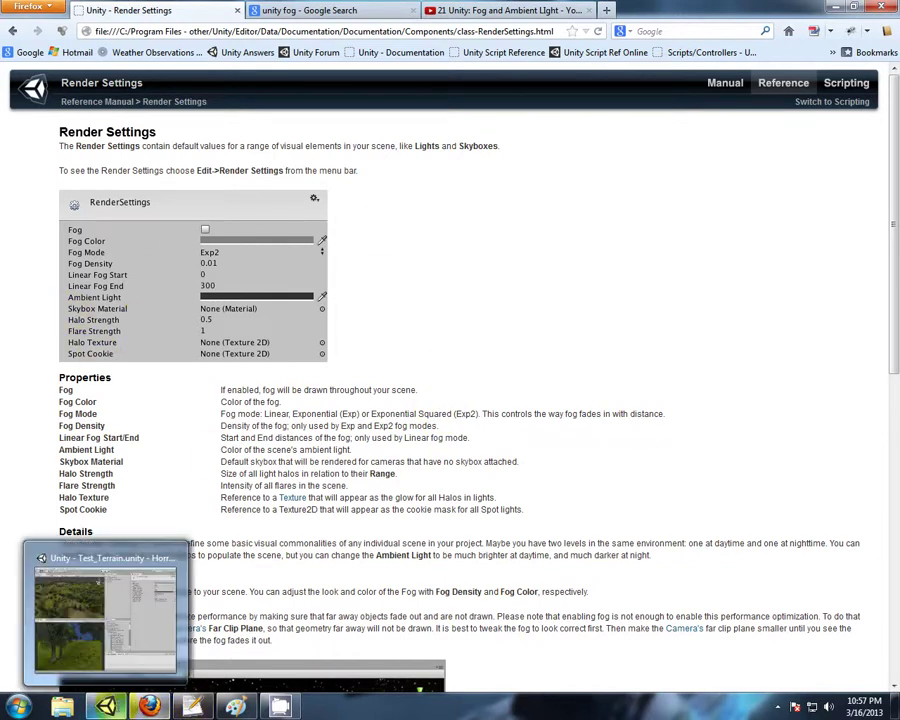
click(107, 704)
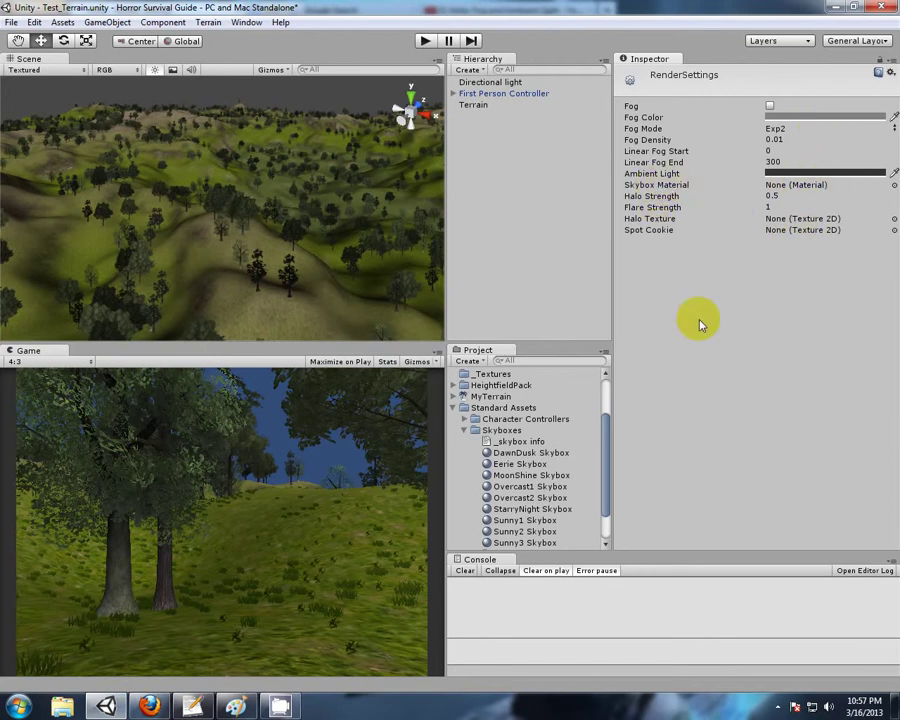
- Assign Sunny2 Skybox as the scene's Skybox Material in Render Settings
drag(609, 430, 607, 444)
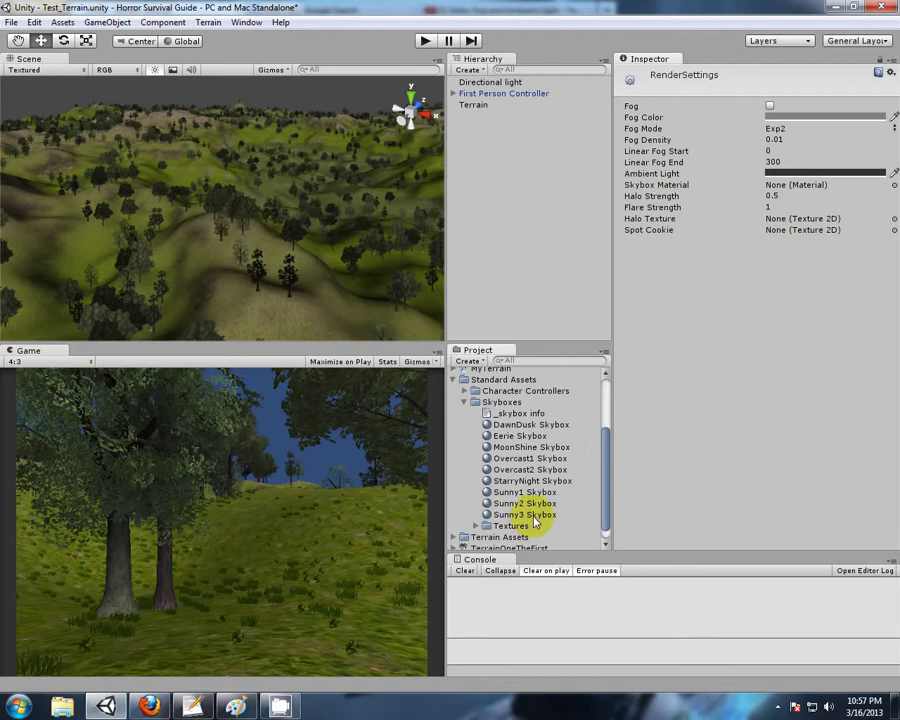
drag(505, 504, 808, 191)
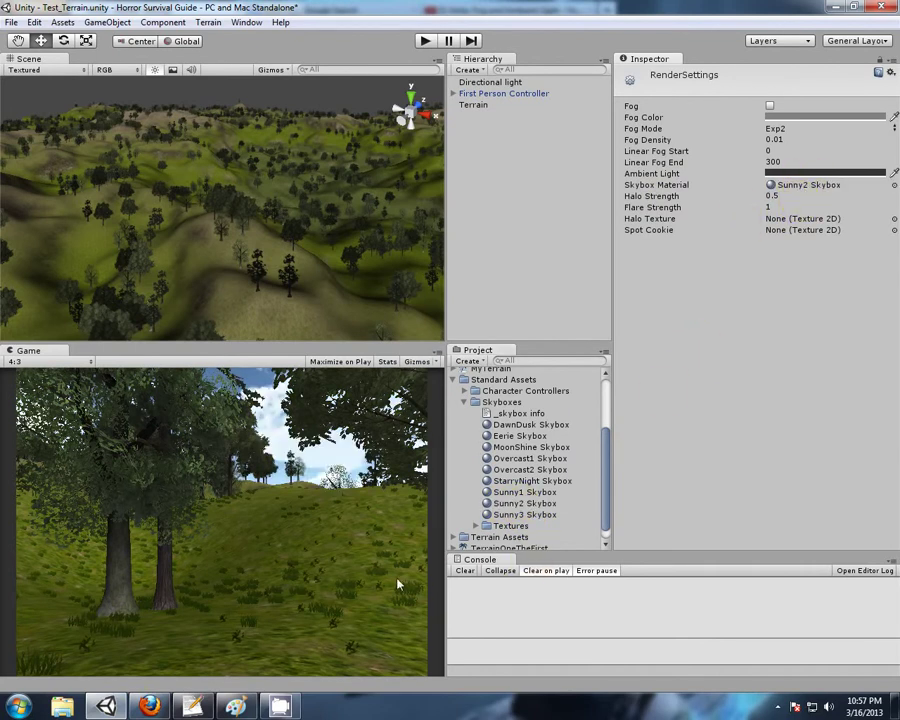
right_drag(350, 160, 301, 209)
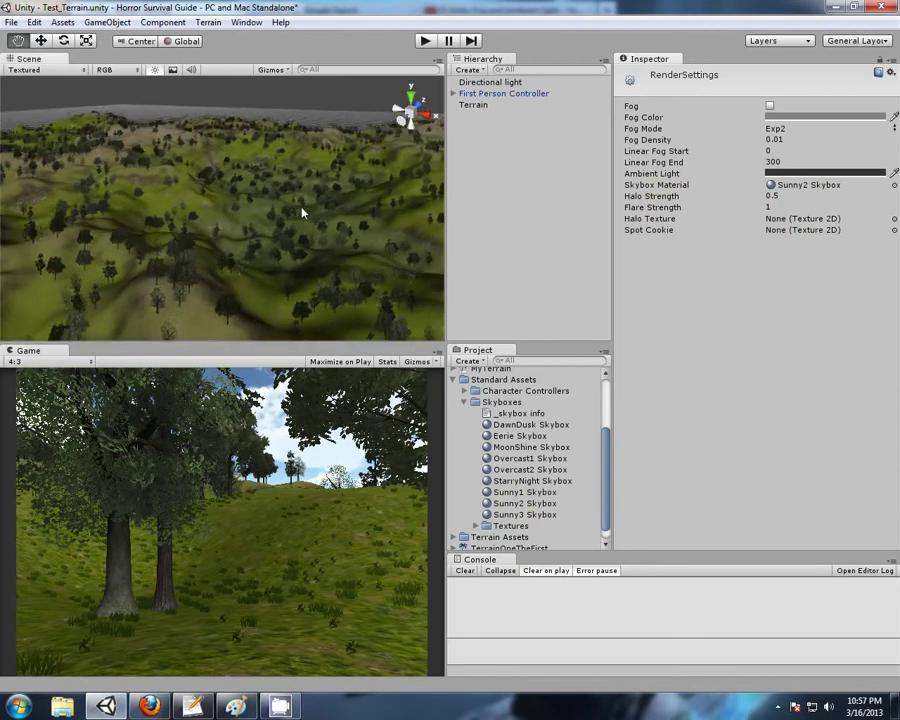
right_drag(365, 293, 267, 235)
- Play-test the scene, walking forward into the trees, then stop playback
click(426, 41)
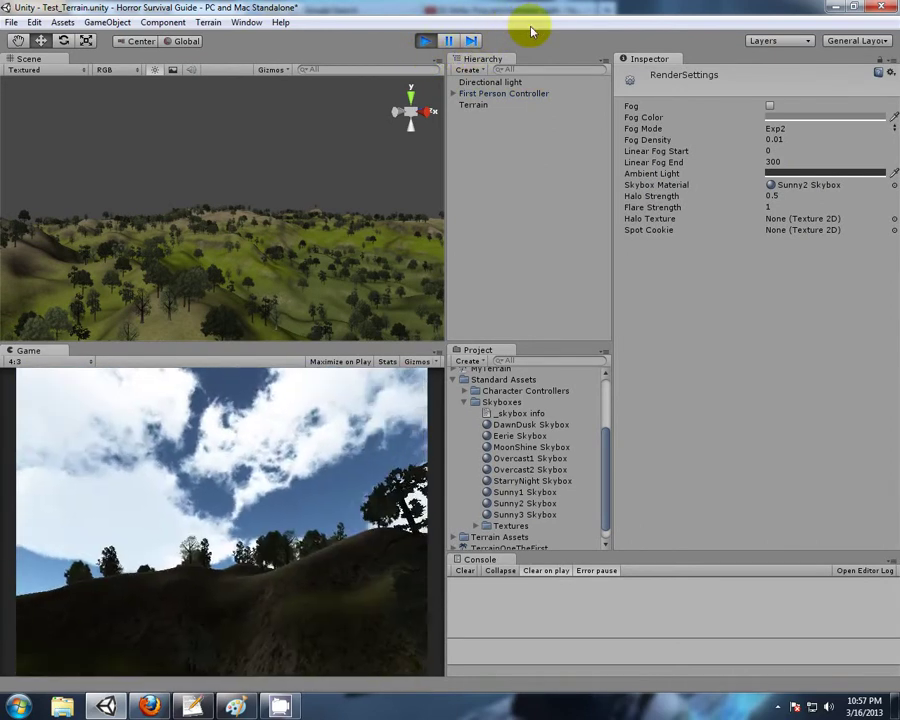
key(w)
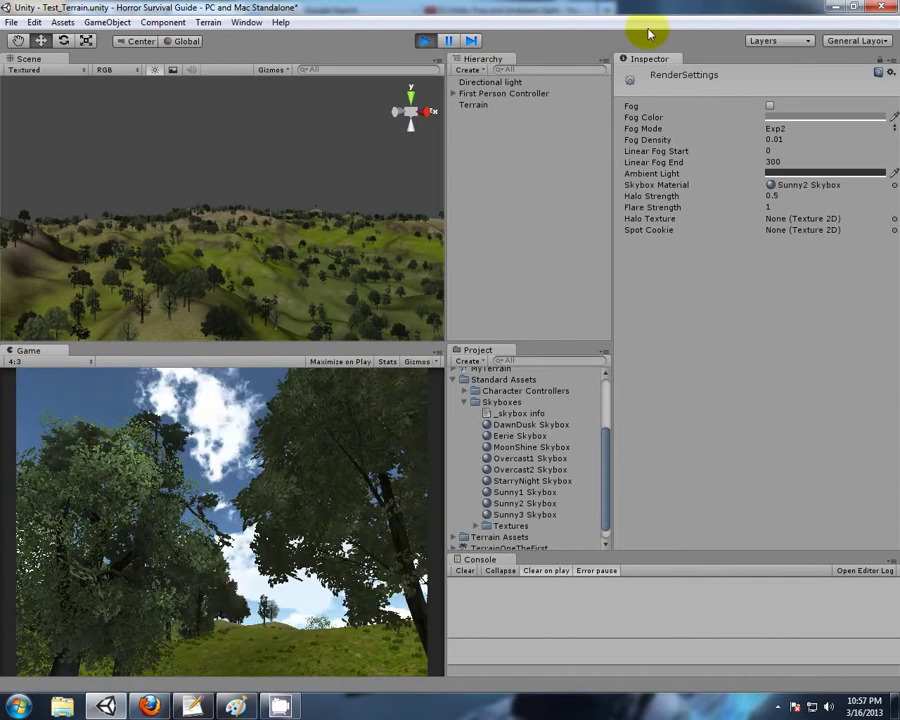
click(425, 40)
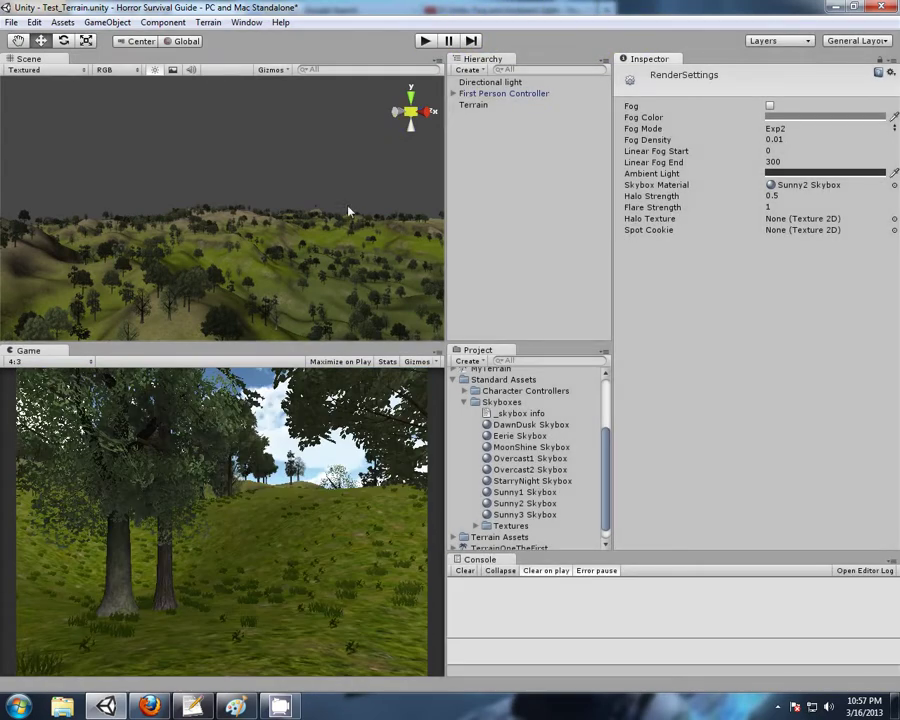
right_drag(259, 198, 264, 203)
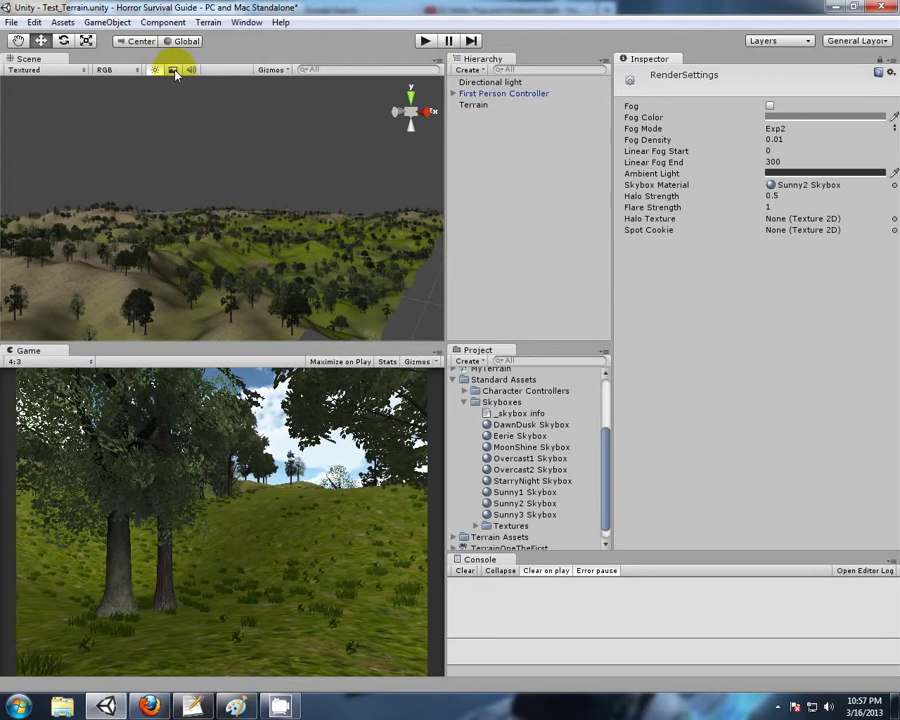
- Show the skybox in the Scene view and try Sunny3 Skybox as the sky
click(173, 70)
right_drag(117, 197, 181, 100)
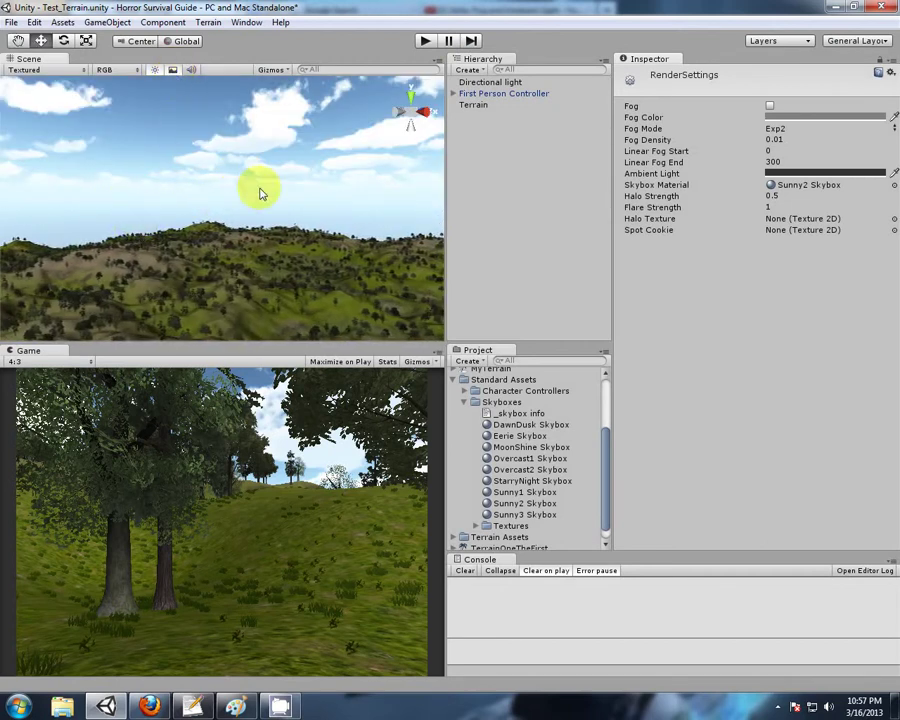
right_drag(257, 187, 299, 245)
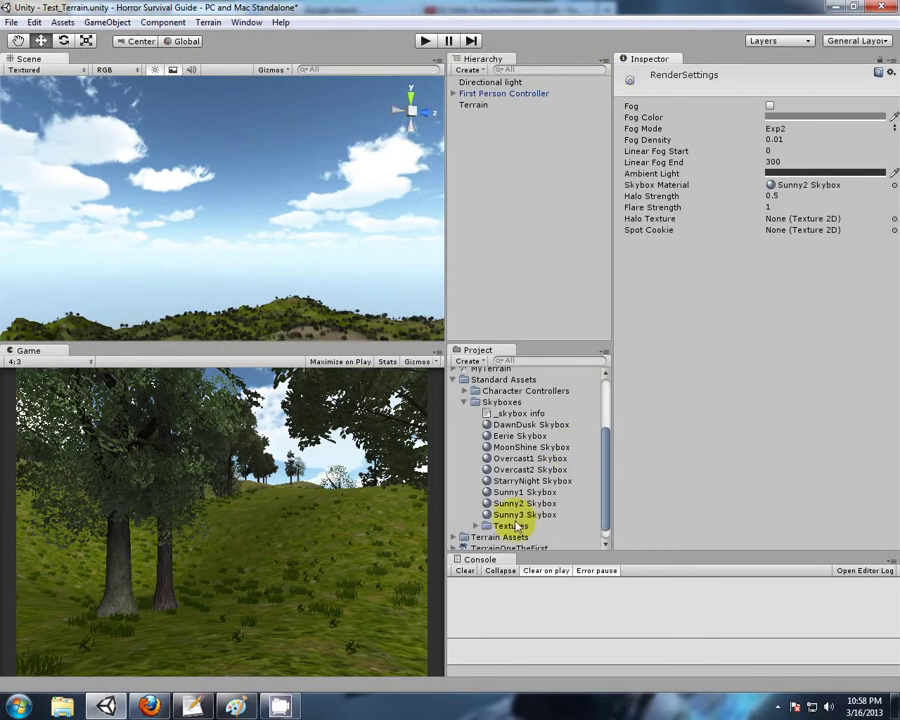
drag(513, 518, 787, 196)
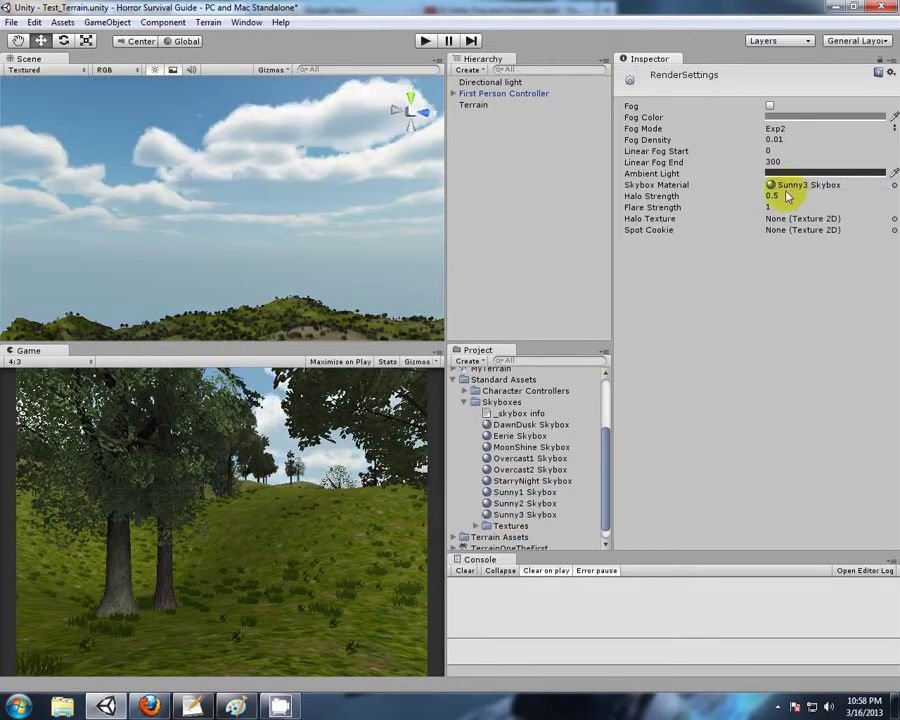
right_drag(381, 203, 712, 202)
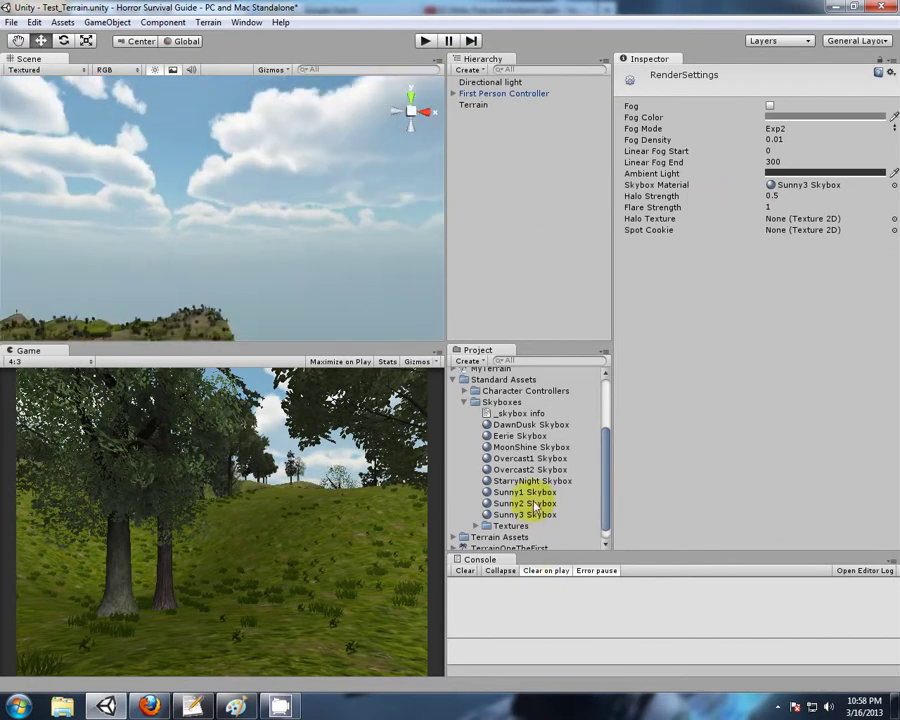
- Compare Sunny1 and Overcast2 Skyboxes, then settle back on Sunny3 Skybox
drag(535, 497, 801, 190)
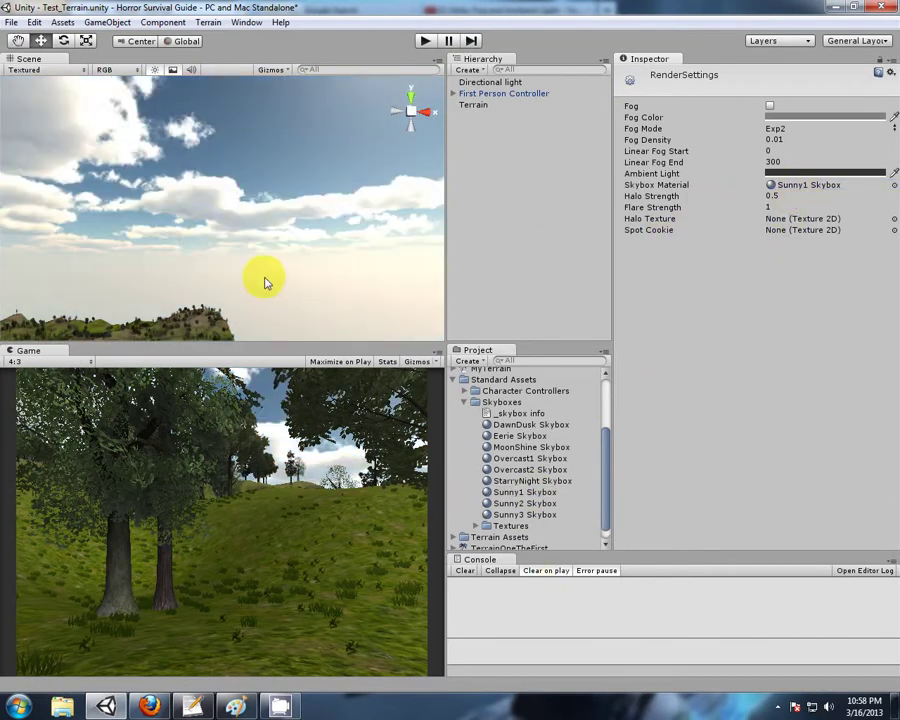
right_drag(265, 283, 119, 220)
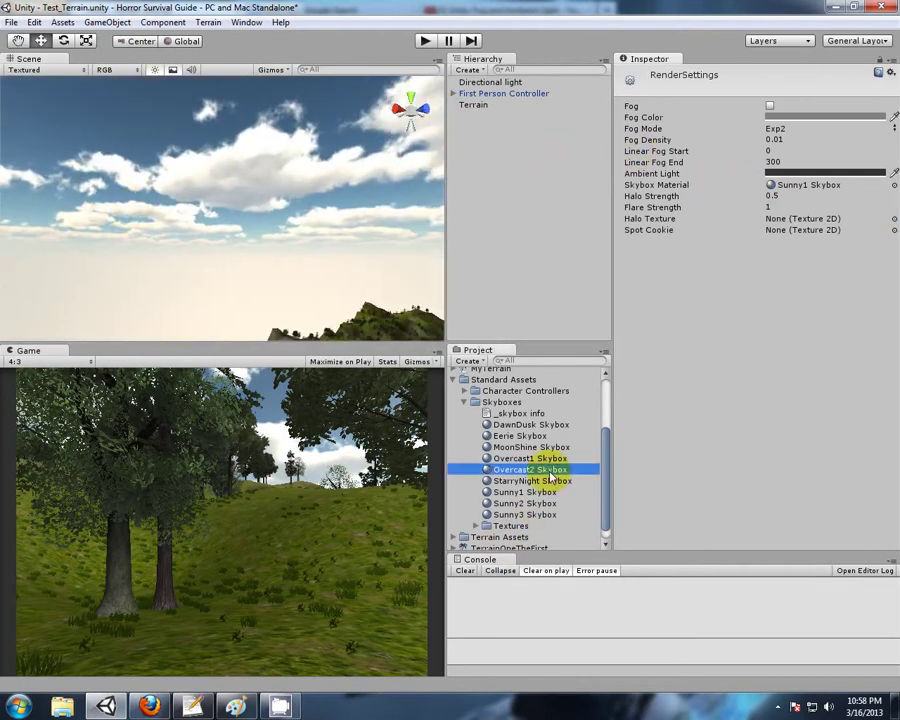
drag(550, 478, 794, 193)
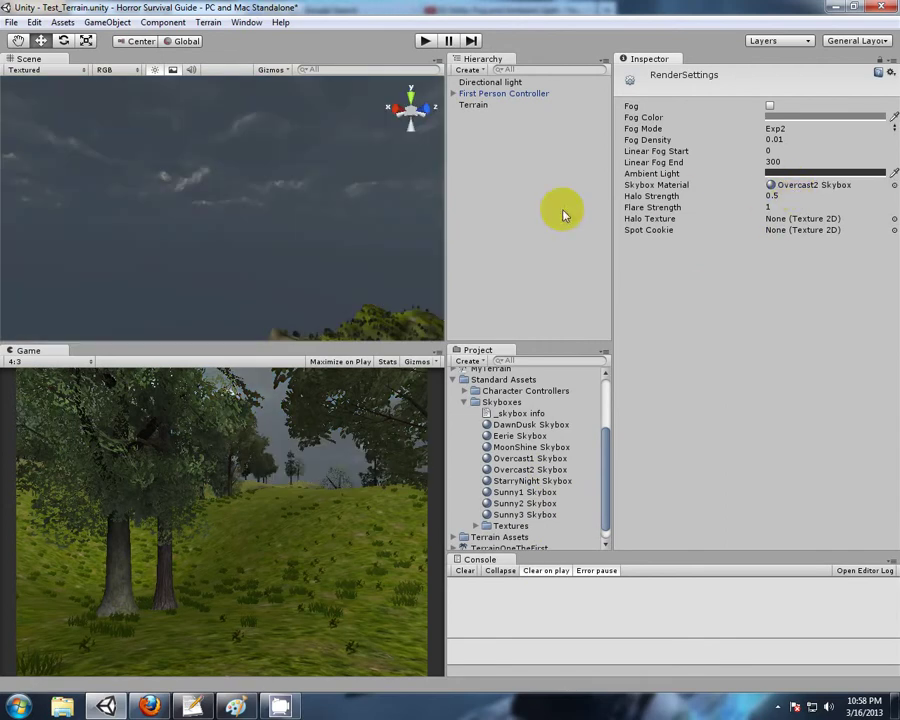
alt+drag(68, 256, 426, 227)
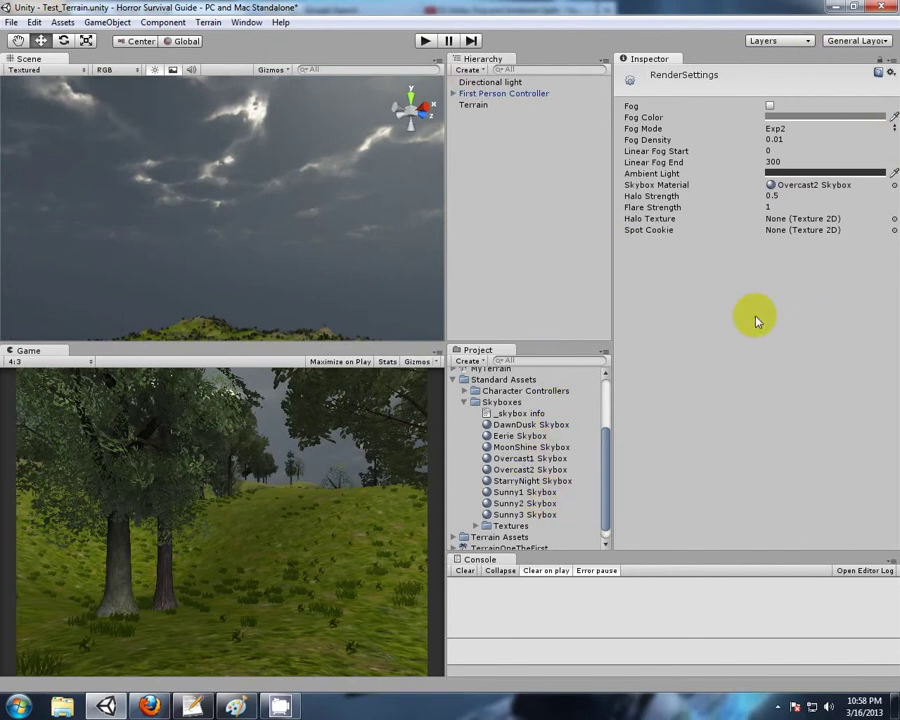
drag(510, 516, 812, 190)
right_drag(143, 240, 44, 238)
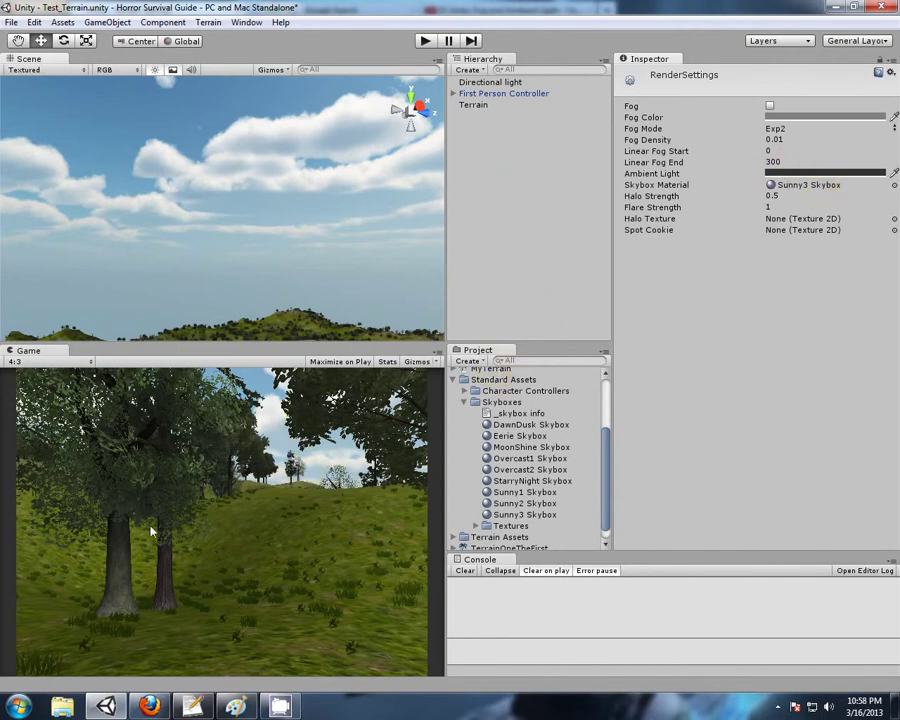
click(424, 41)
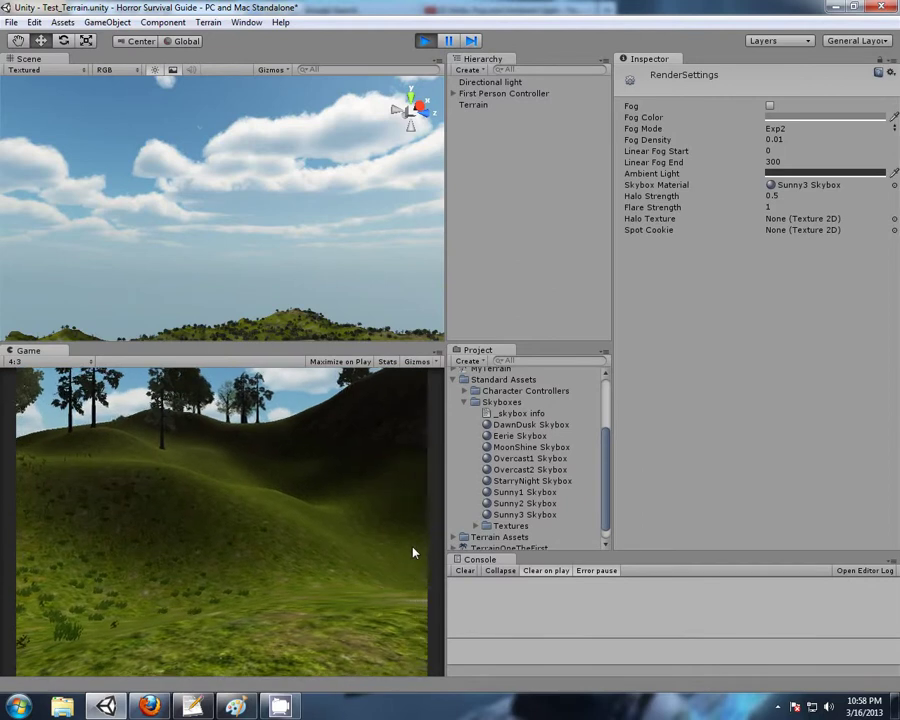
key(w)
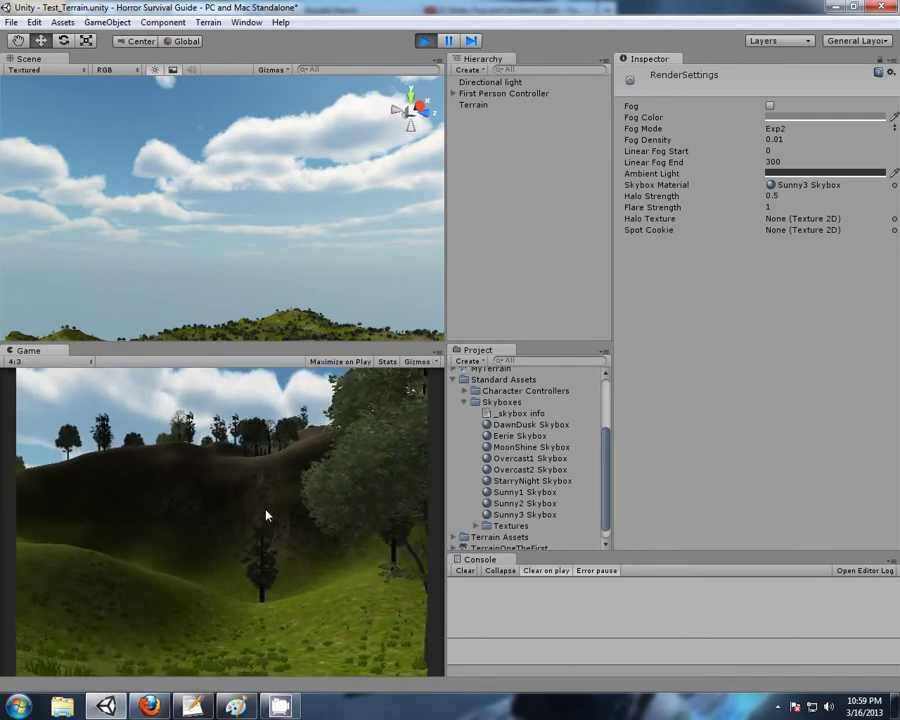
click(424, 42)
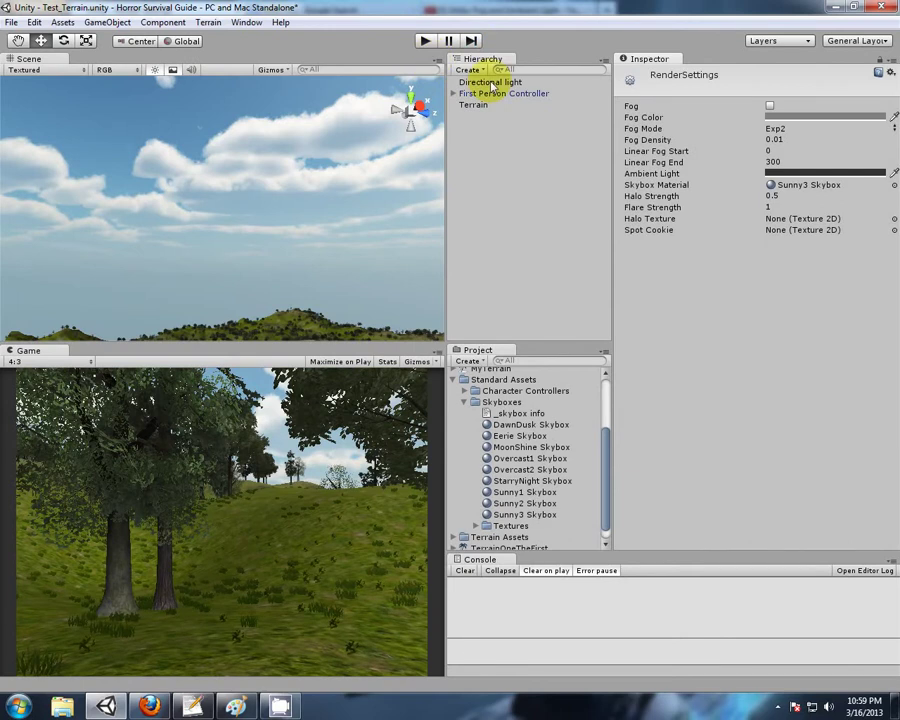
- Focus the Directional light and orbit the Scene view until its gizmo sits beside the sun
double_click(490, 82)
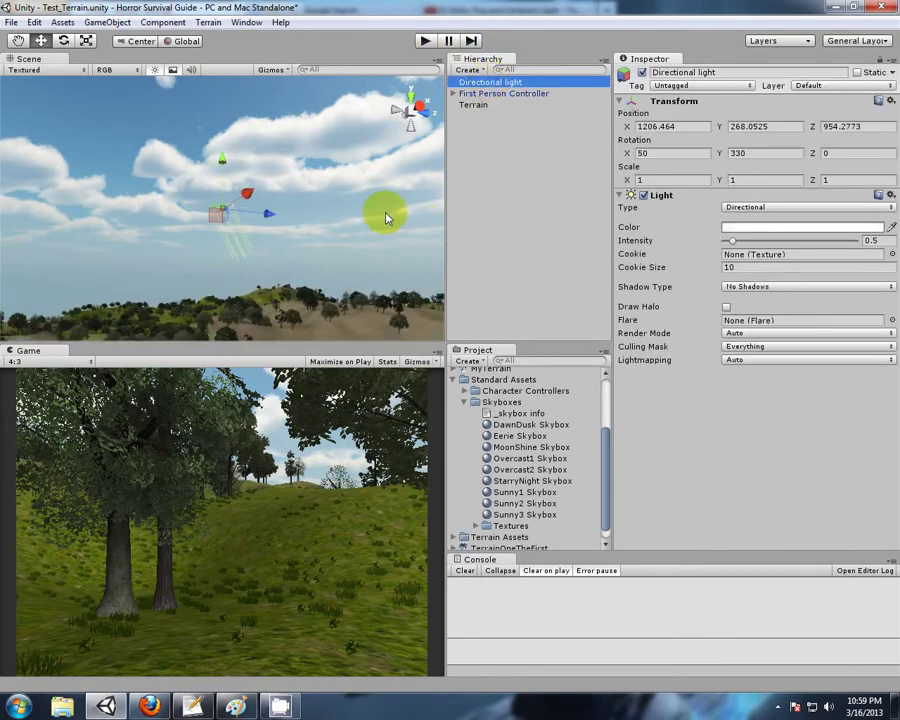
right_drag(372, 190, 311, 208)
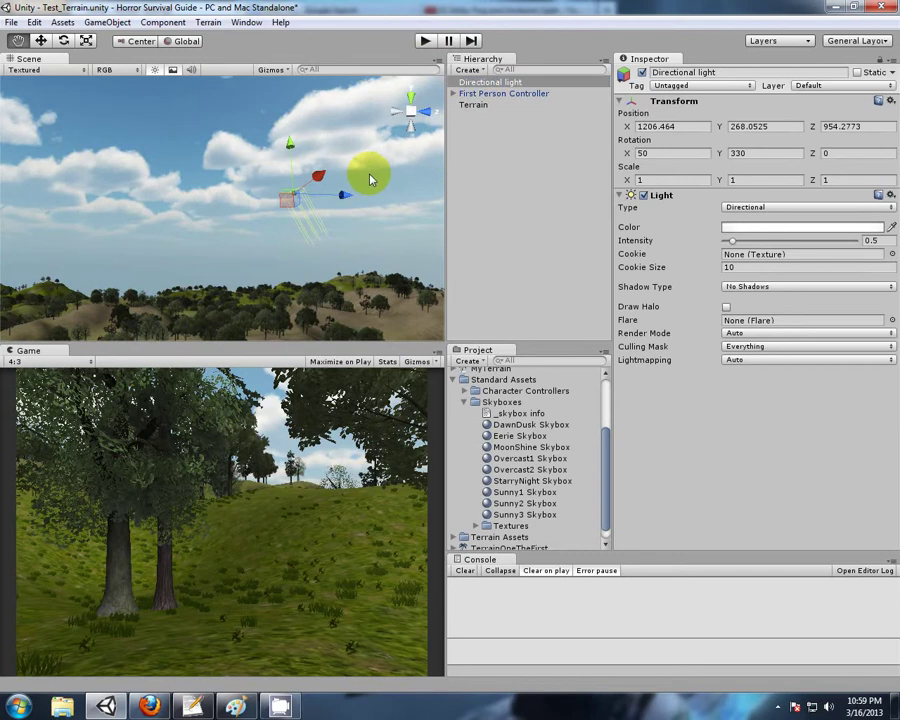
middle_drag(372, 178, 311, 270)
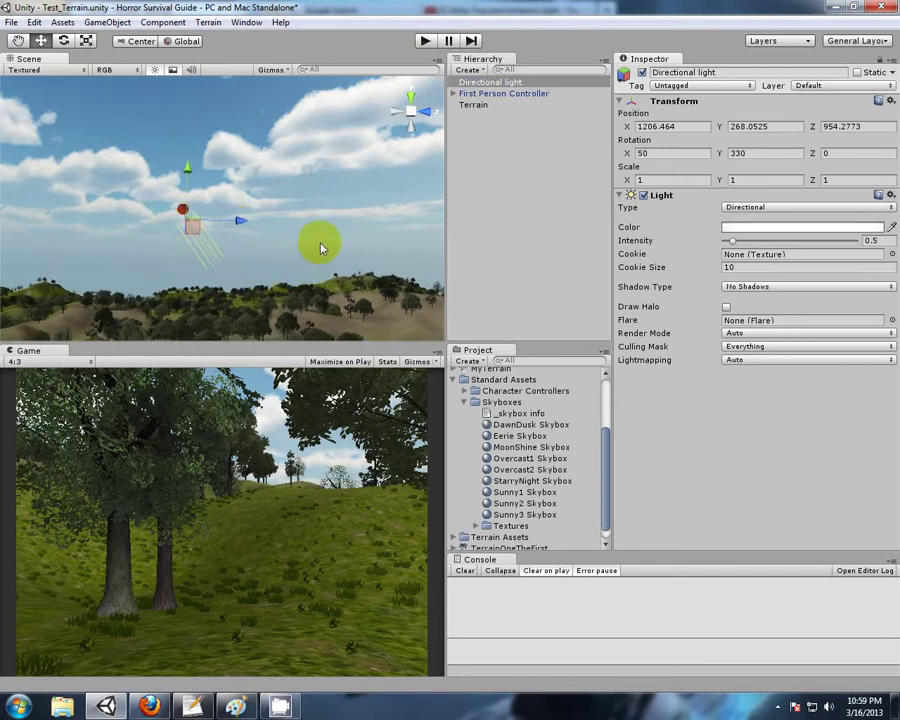
mouse_move(287, 232)
middle_down()
mouse_move(266, 198)
mouse_move(296, 212)
middle_up()
right_drag(352, 316, 284, 199)
right_drag(355, 205, 346, 209)
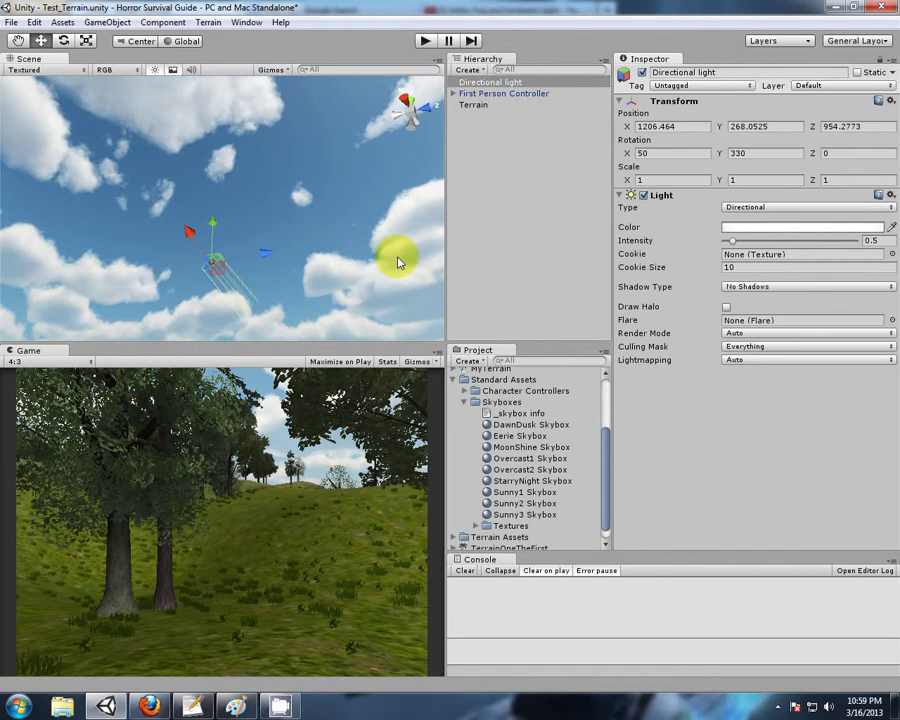
right_drag(398, 257, 300, 237)
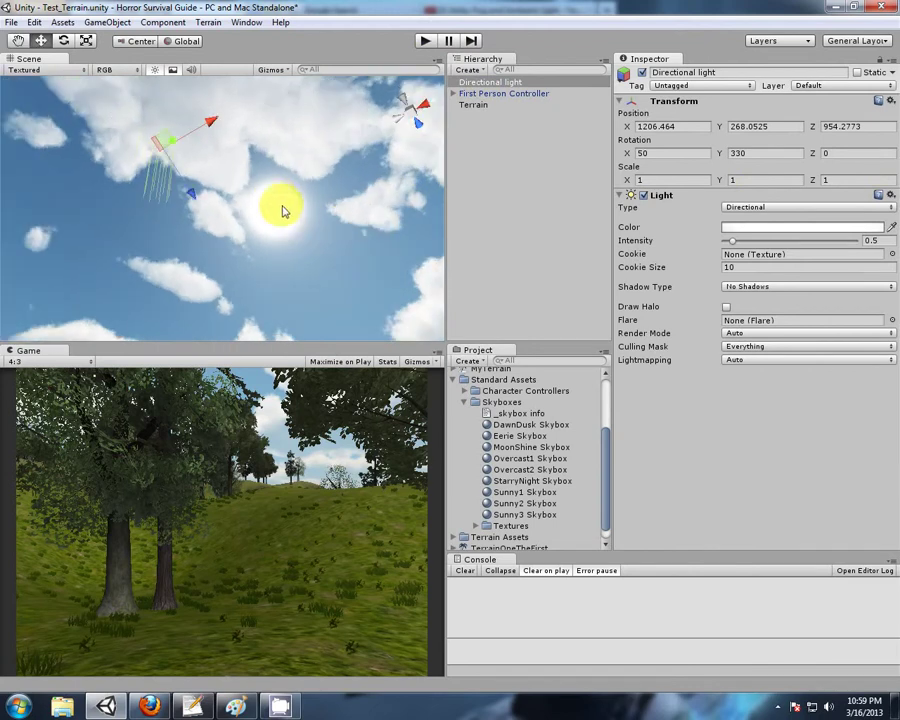
middle_drag(279, 203, 362, 242)
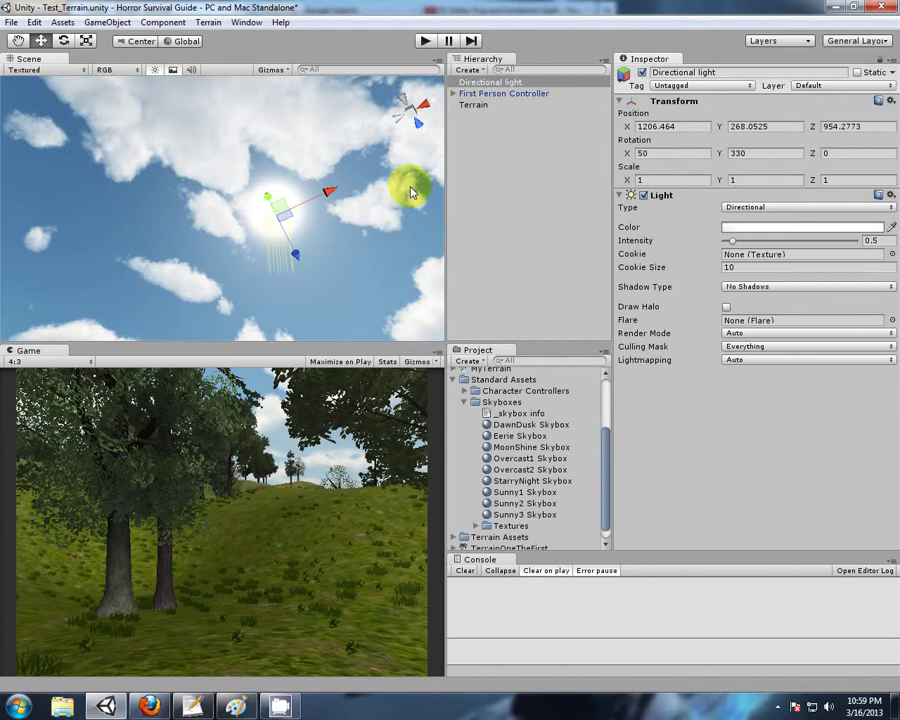
mouse_move(411, 193)
right_down()
mouse_move(338, 207)
mouse_move(398, 185)
right_up()
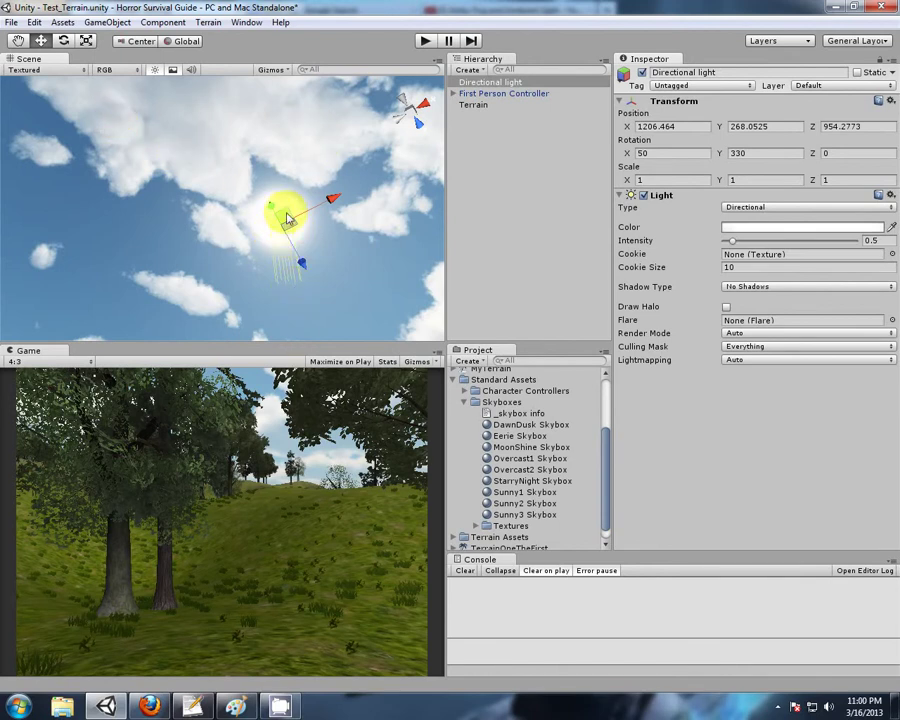
- Rotate the Directional light to about 61.9, 176.5, -150 using the rotate gizmo
click(64, 41)
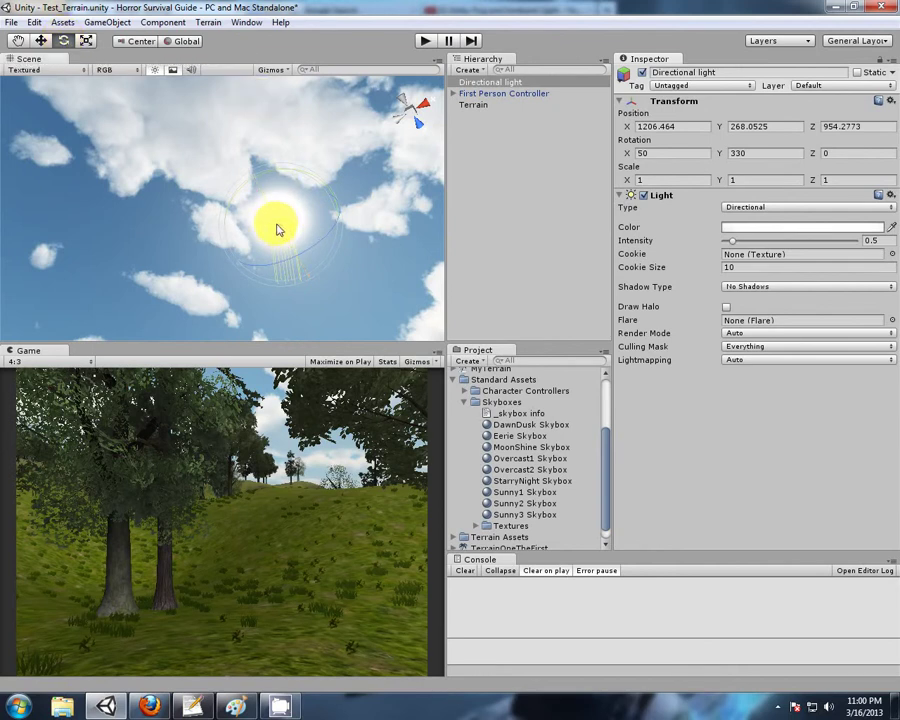
drag(262, 193, 311, 234)
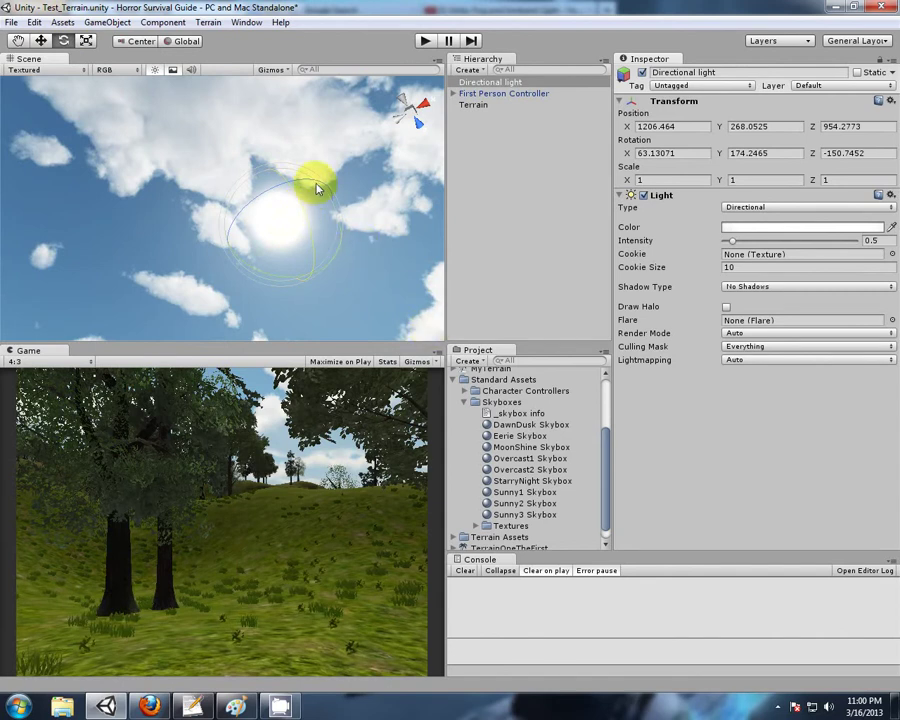
drag(311, 188, 331, 170)
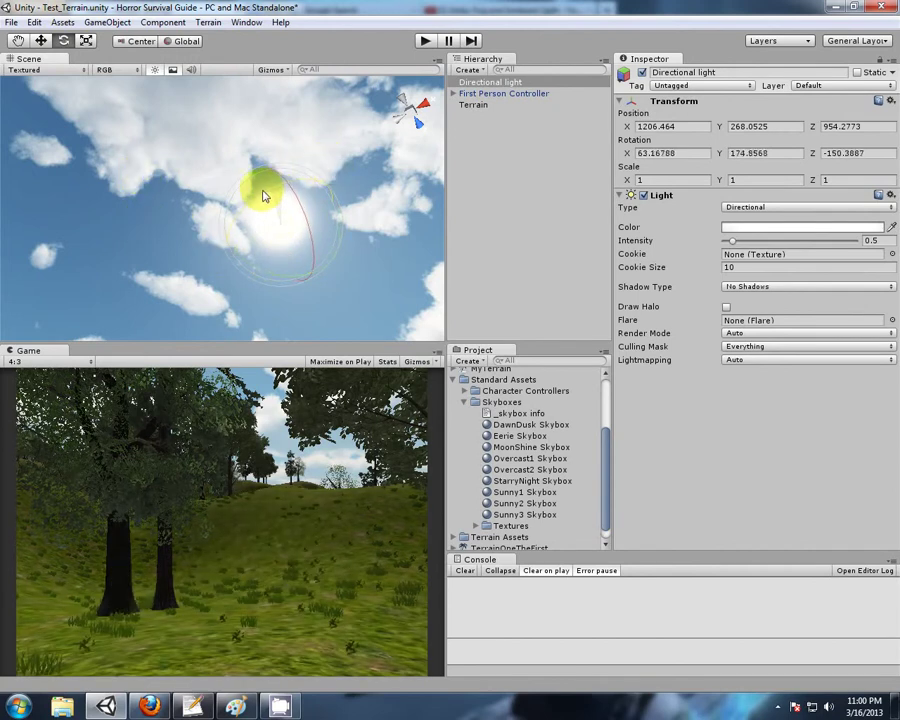
drag(264, 196, 255, 188)
click(174, 71)
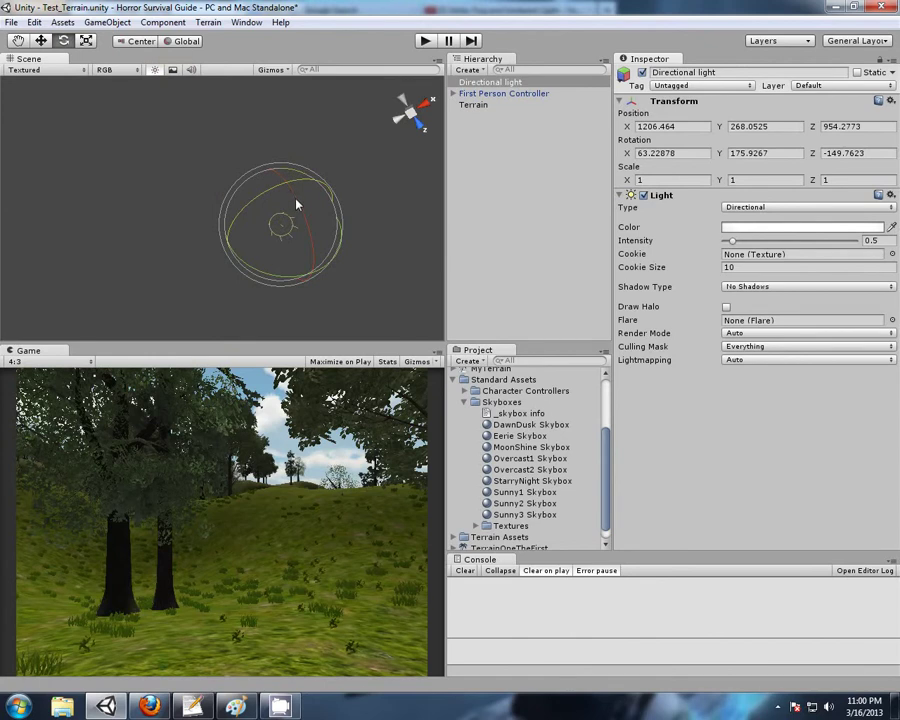
drag(296, 204, 315, 283)
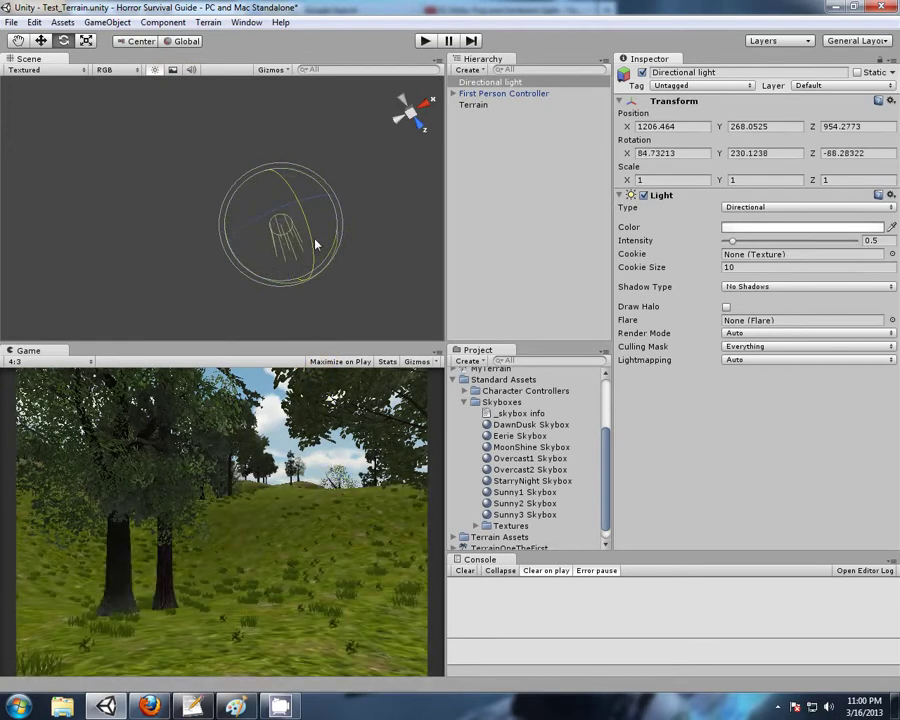
drag(315, 215, 313, 195)
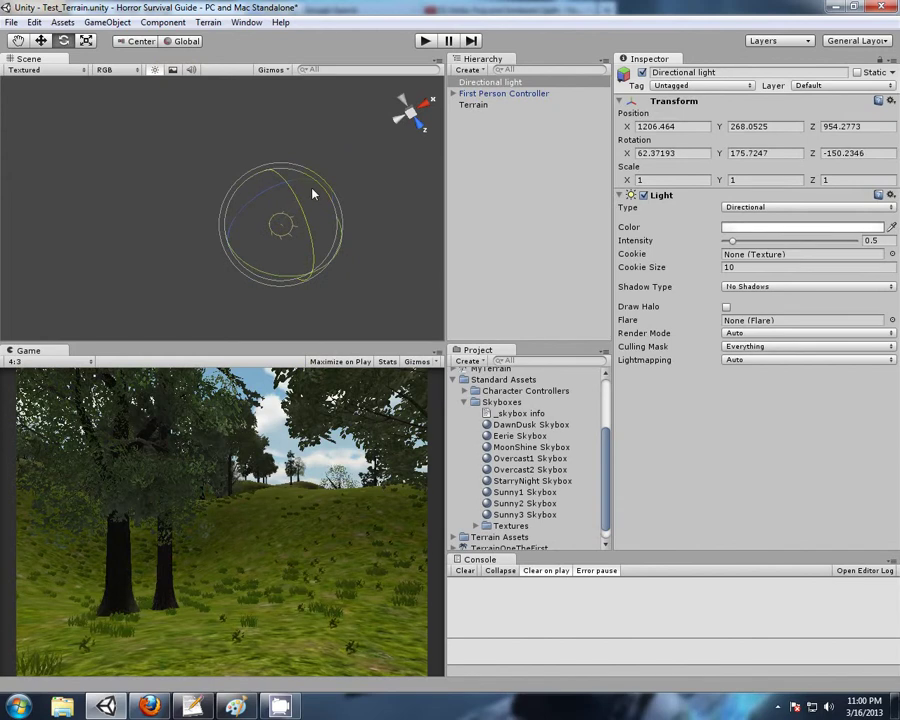
drag(258, 196, 265, 198)
- Turn the Scene view sky effects back on and orbit the camera toward the hilltop sky
click(172, 70)
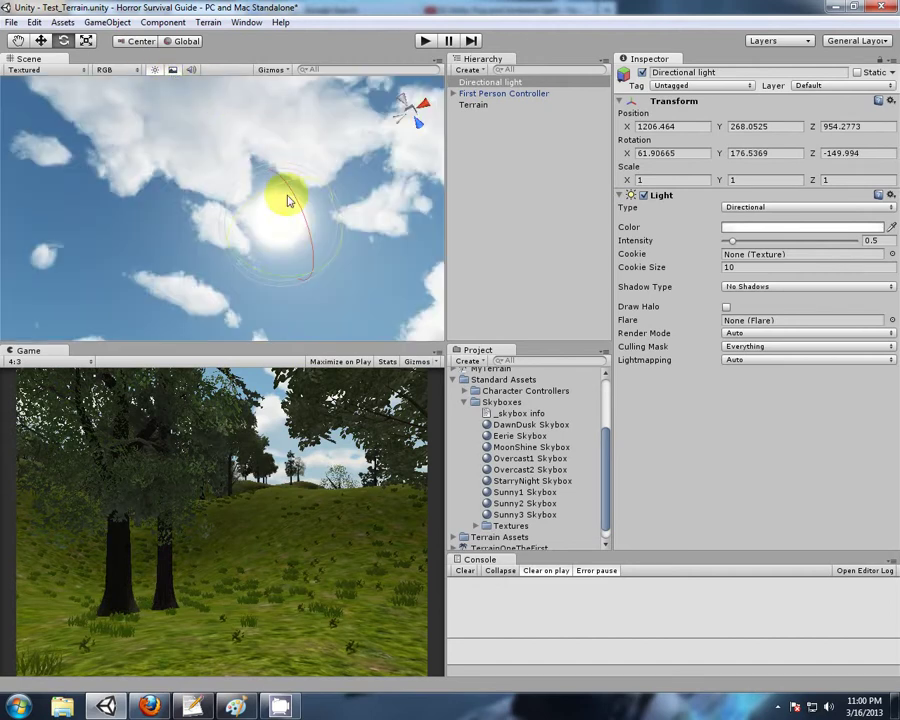
click(172, 72)
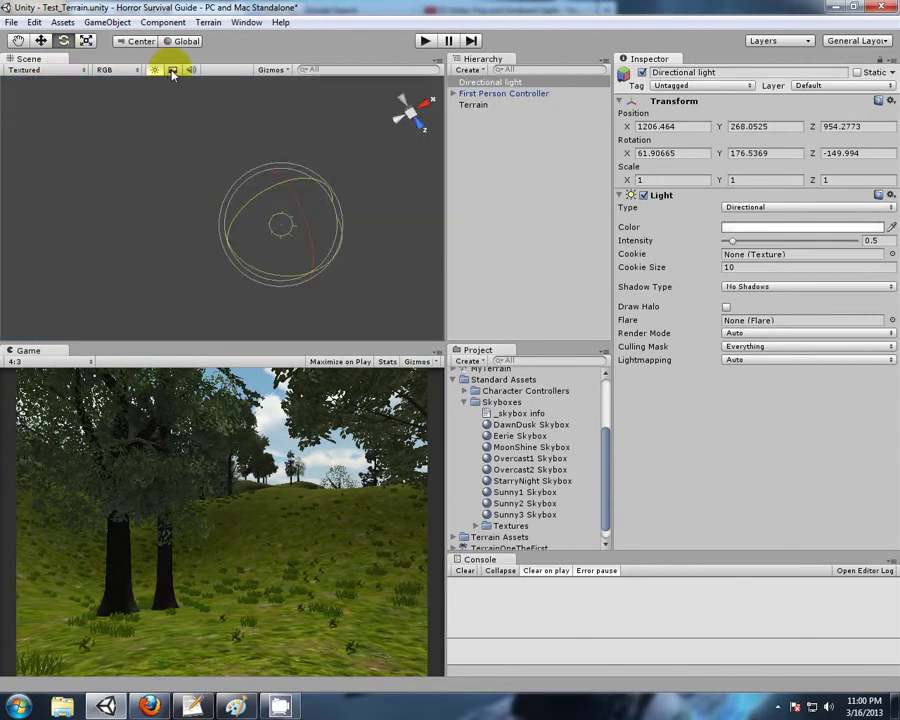
scroll(132, 176, down, 6)
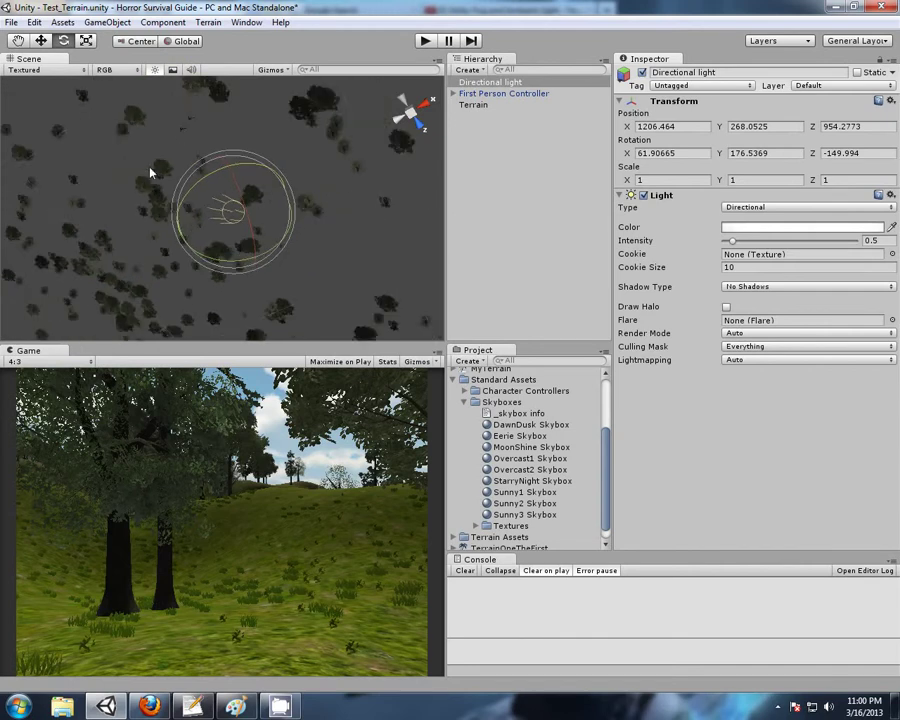
scroll(150, 173, down, 3)
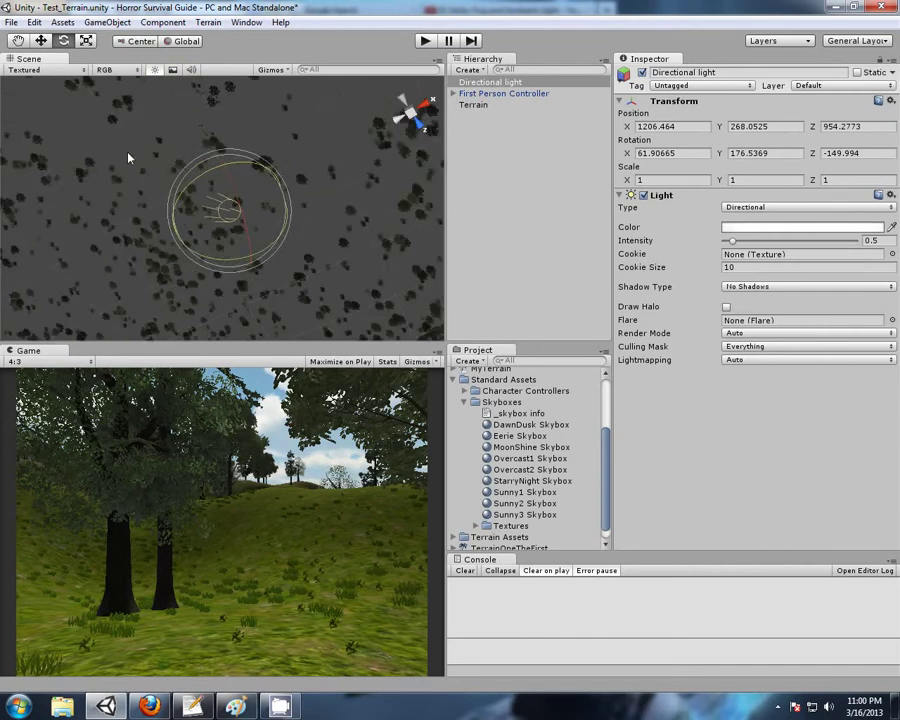
alt+drag(117, 137, 213, 157)
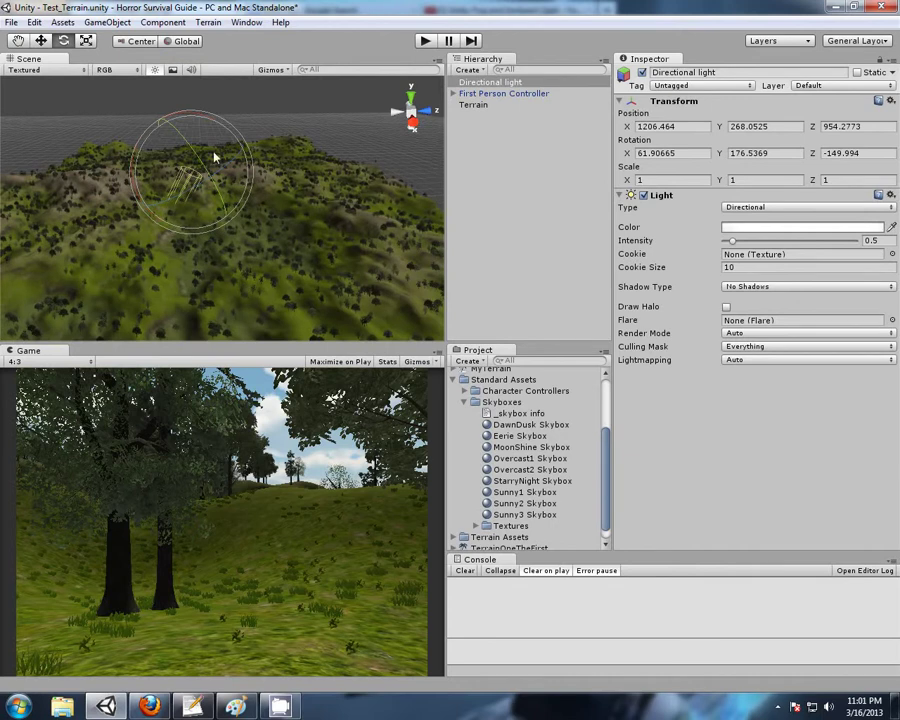
click(173, 70)
alt+drag(326, 295, 429, 135)
- Start a play test and walk the player toward the hillside while looking up at the sky
click(428, 41)
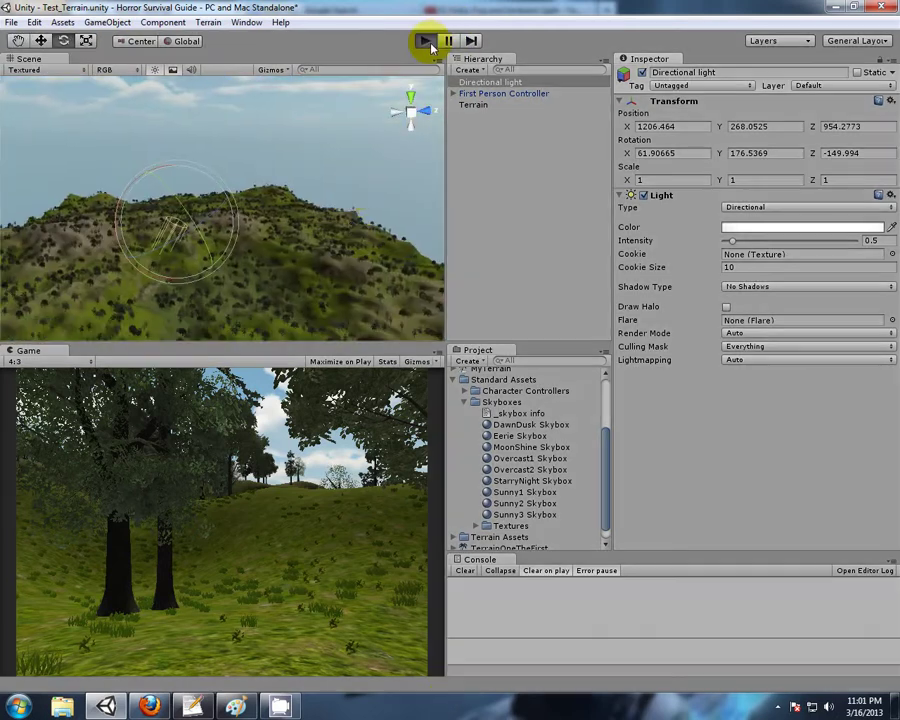
click(342, 477)
key(w)
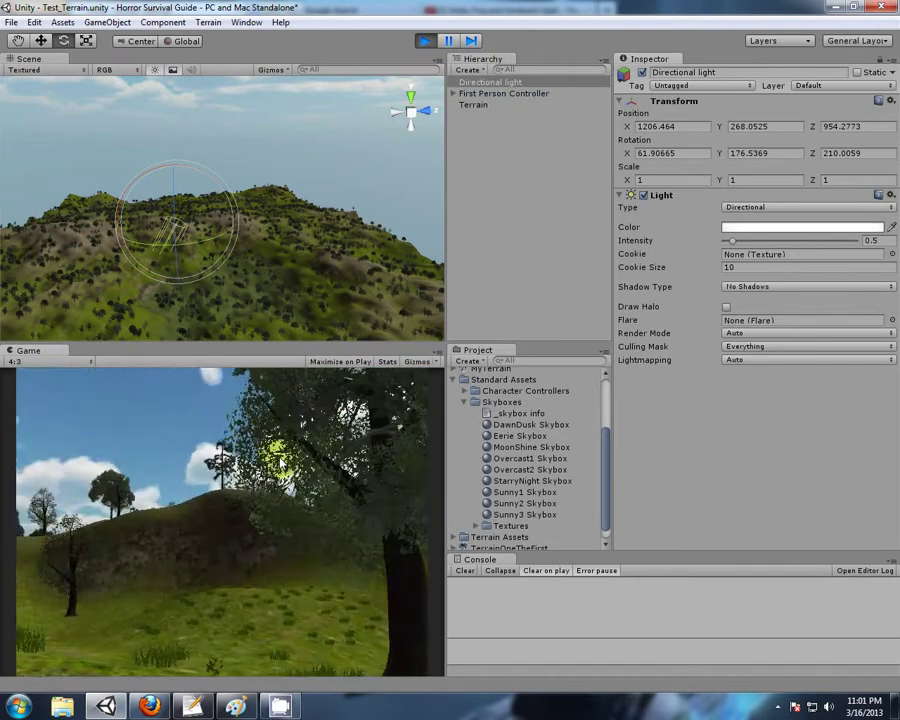
drag(290, 450, 2, 427)
- Walk the player forward over the grassy hill toward the treeline and slope
key(w)
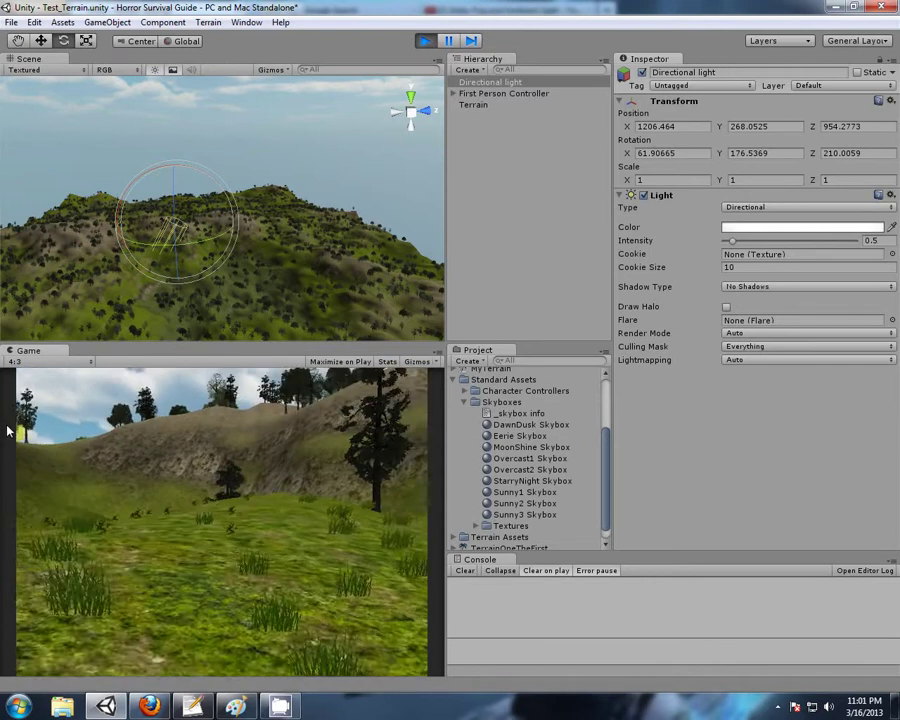
key(w)
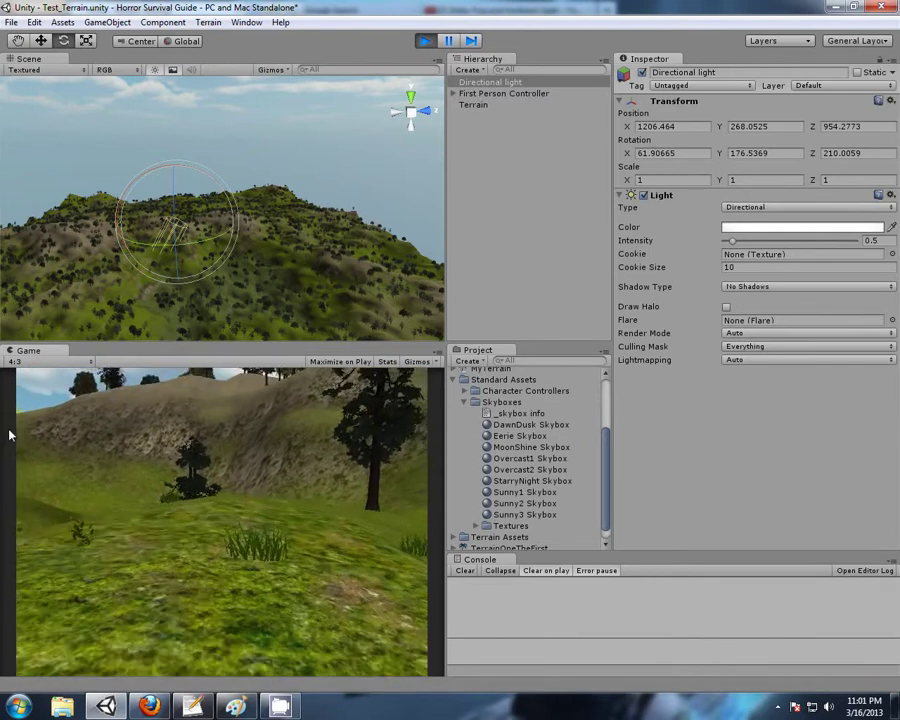
key(w)
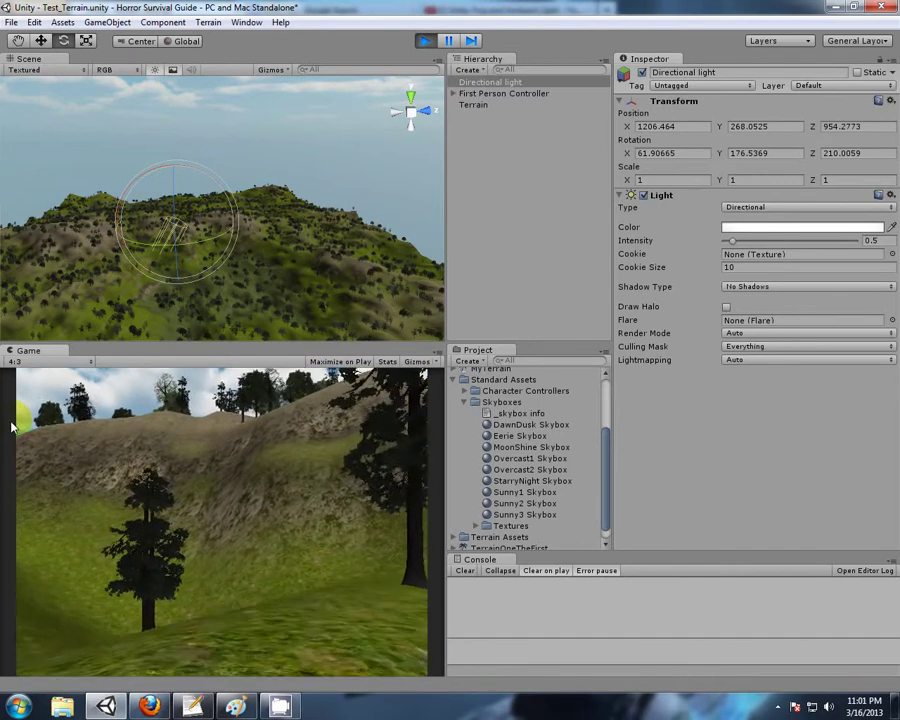
key(w)
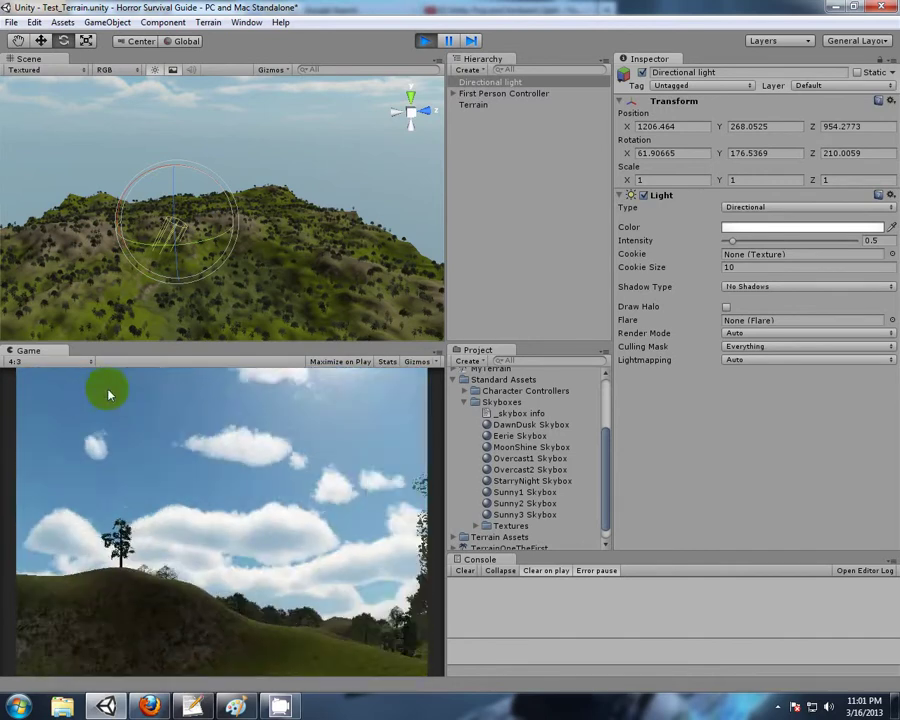
mouse_move(141, 378)
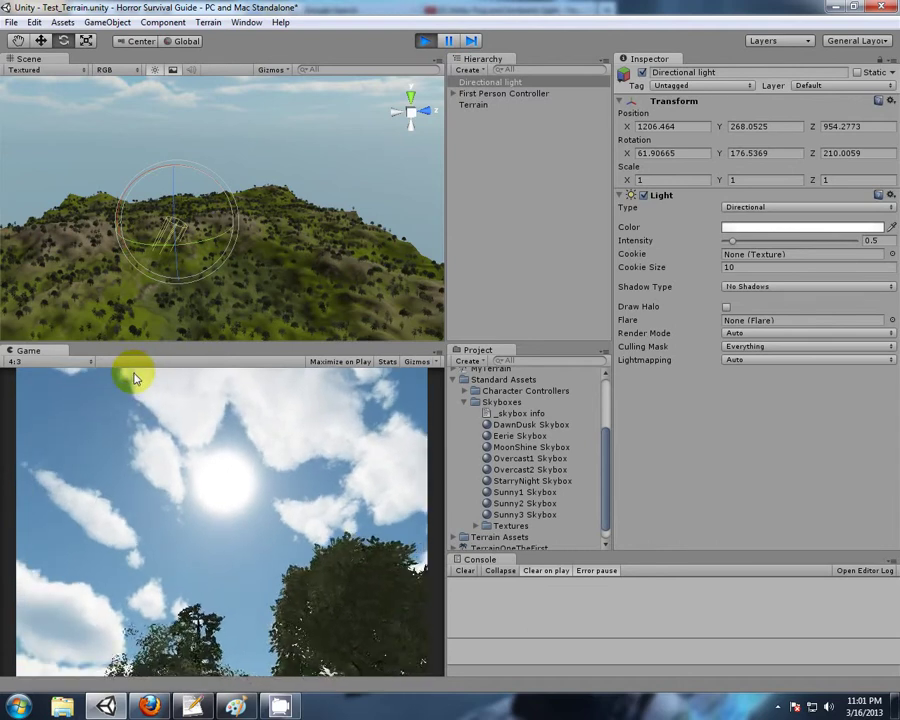
mouse_move(73, 424)
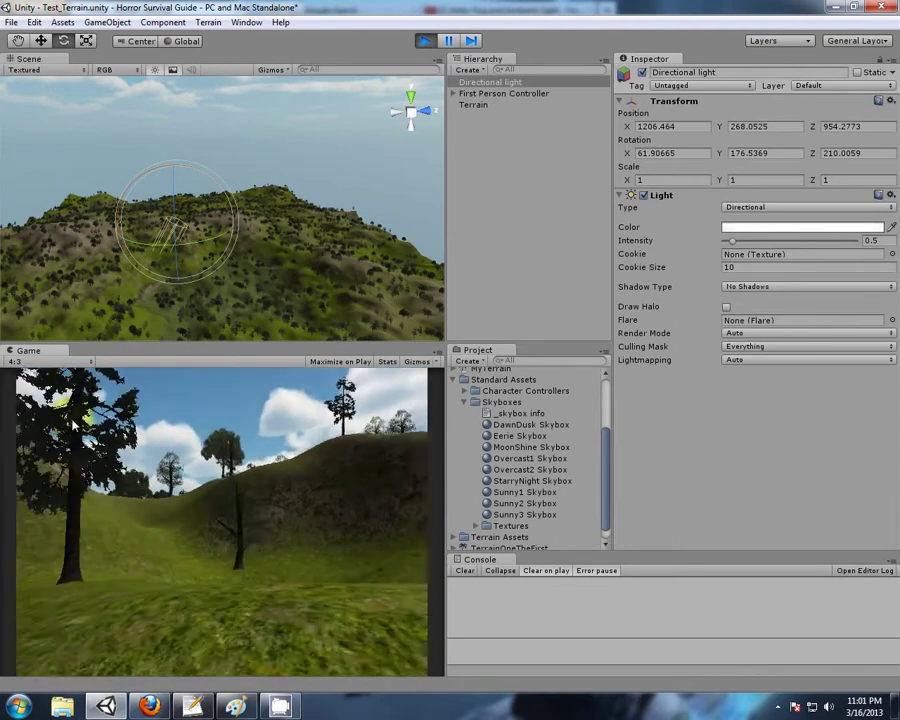
mouse_move(0, 428)
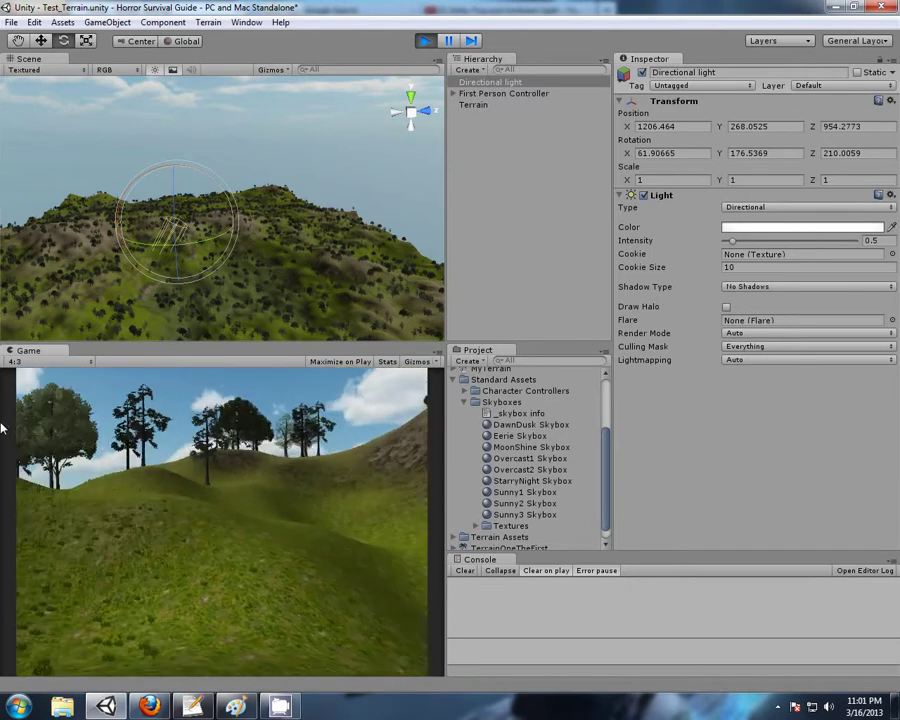
key(w)
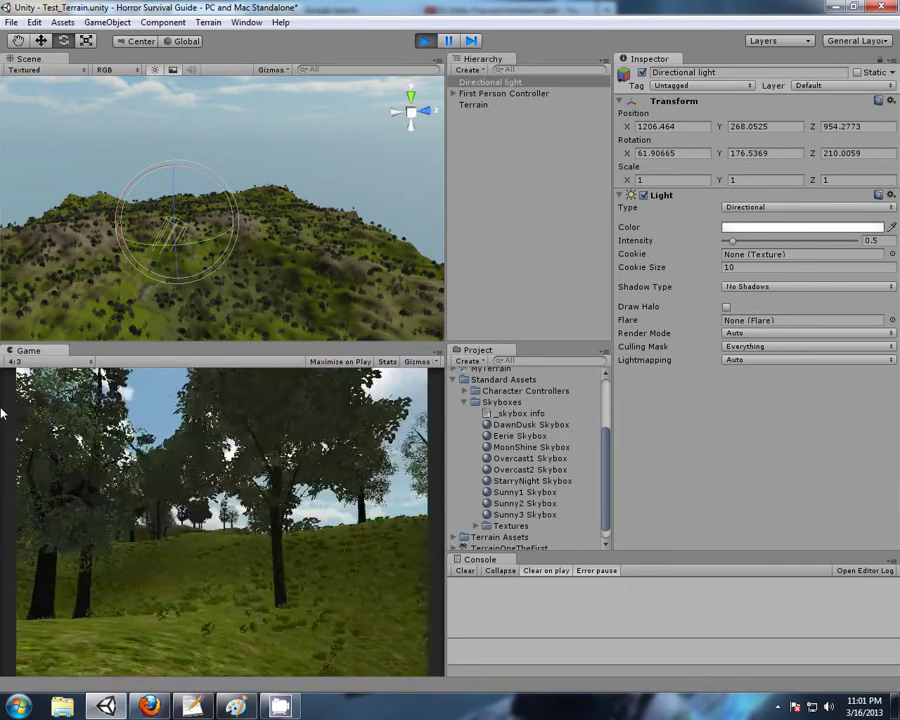
mouse_move(38, 402)
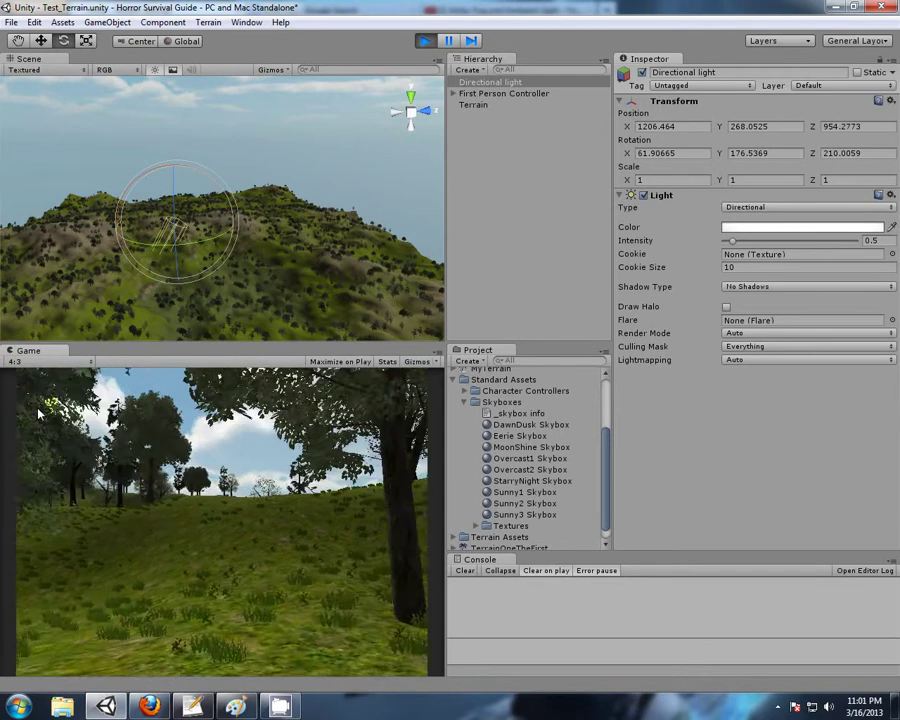
key(w)
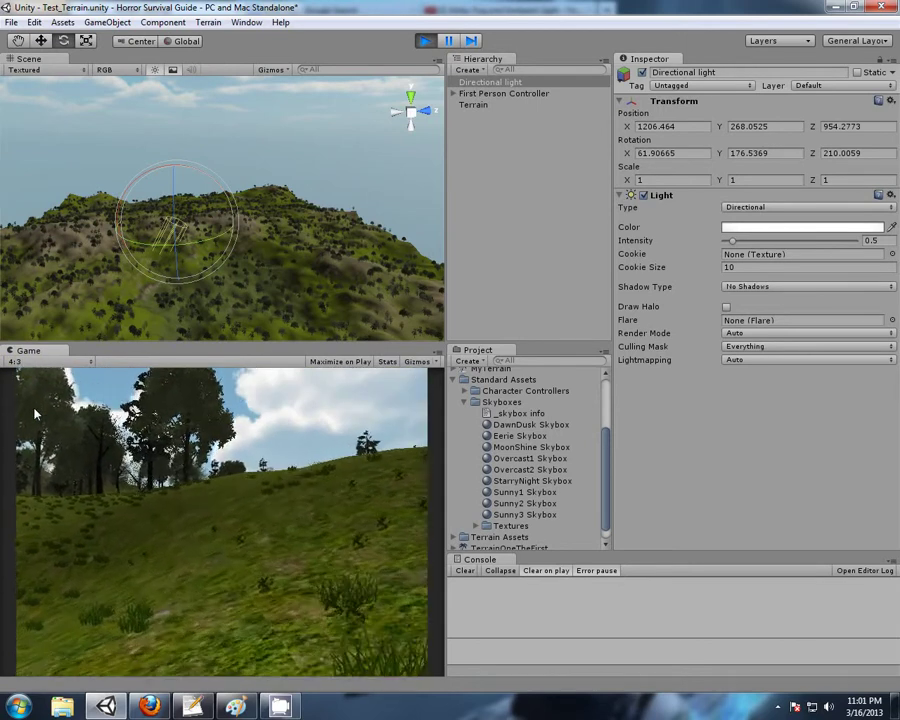
key(w)
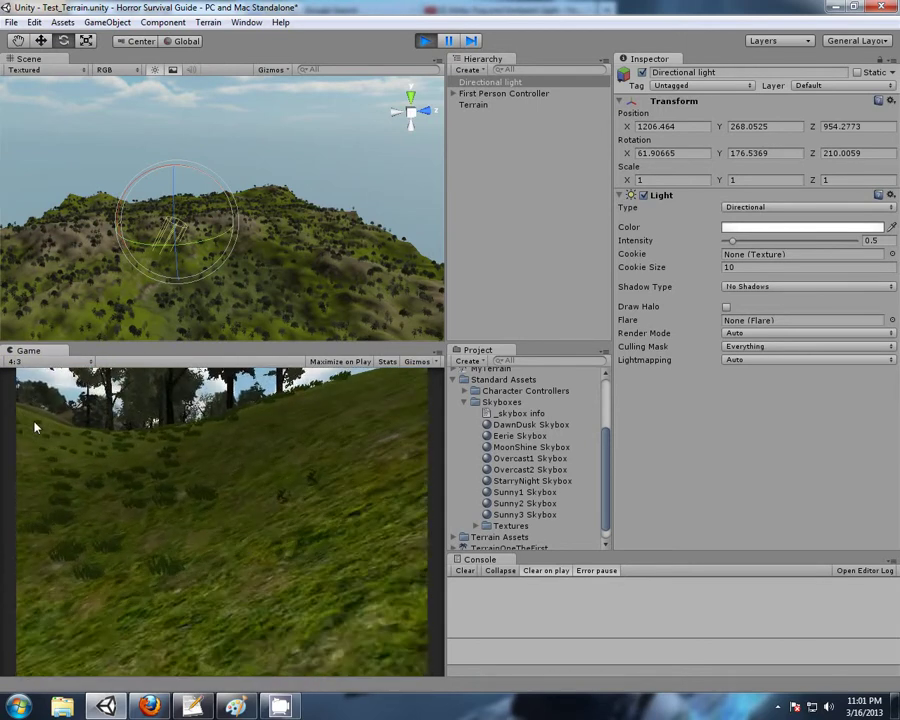
key(w)
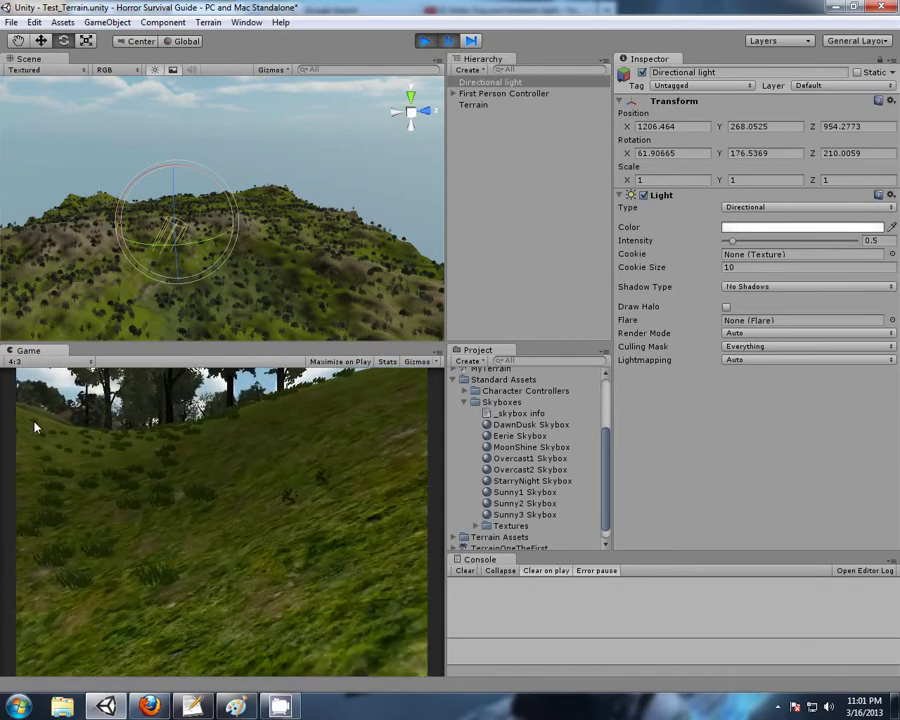
- Raise the First Person Controller's Max Forward Speed from 6 to 10.68 and walk uphill with it
click(530, 95)
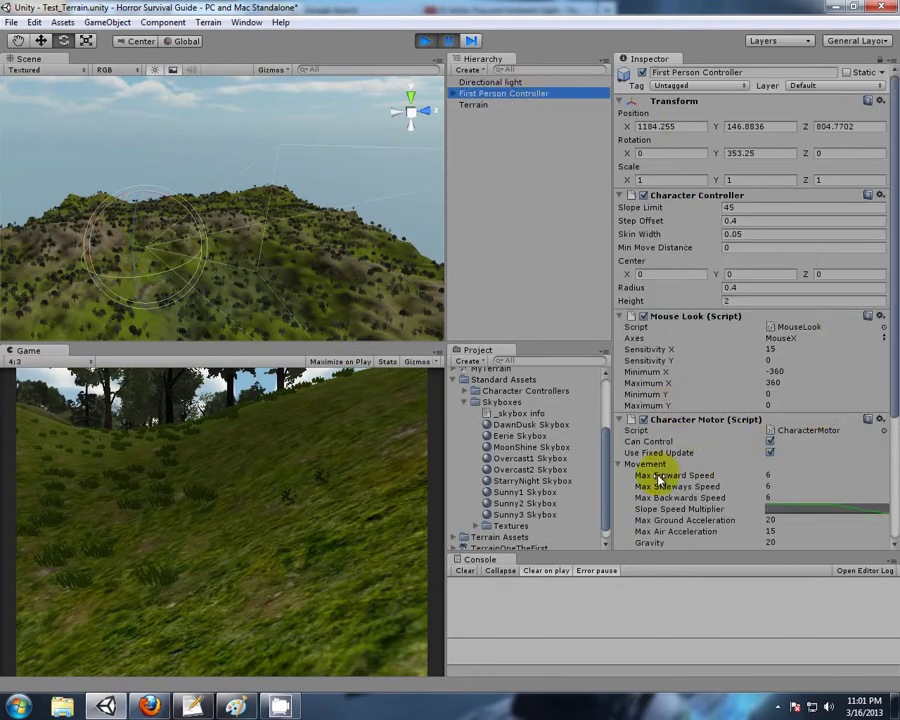
drag(660, 480, 700, 479)
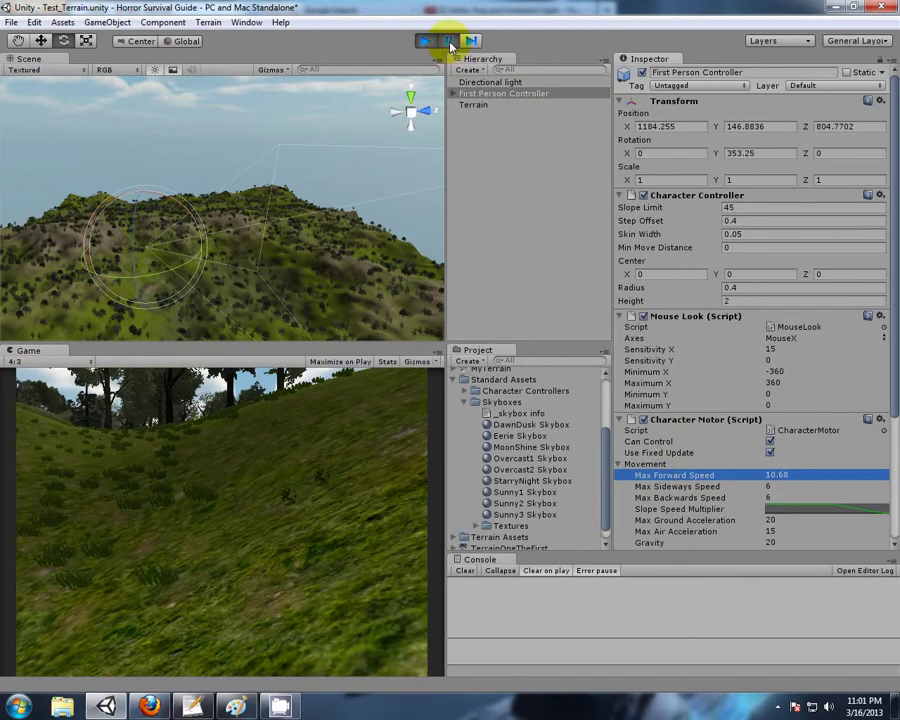
key(w)
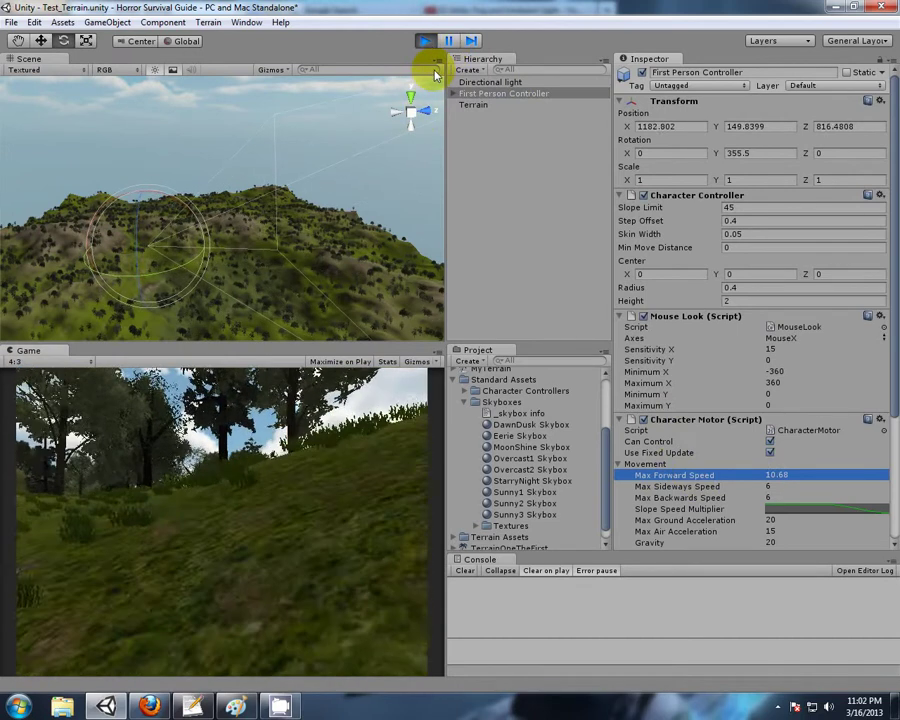
key(w)
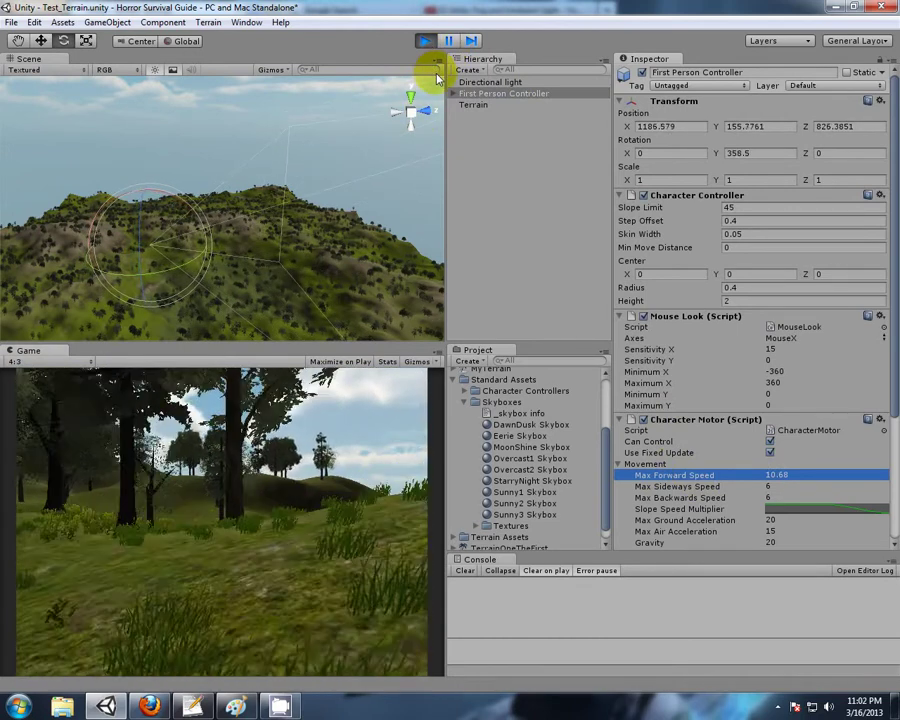
key(w)
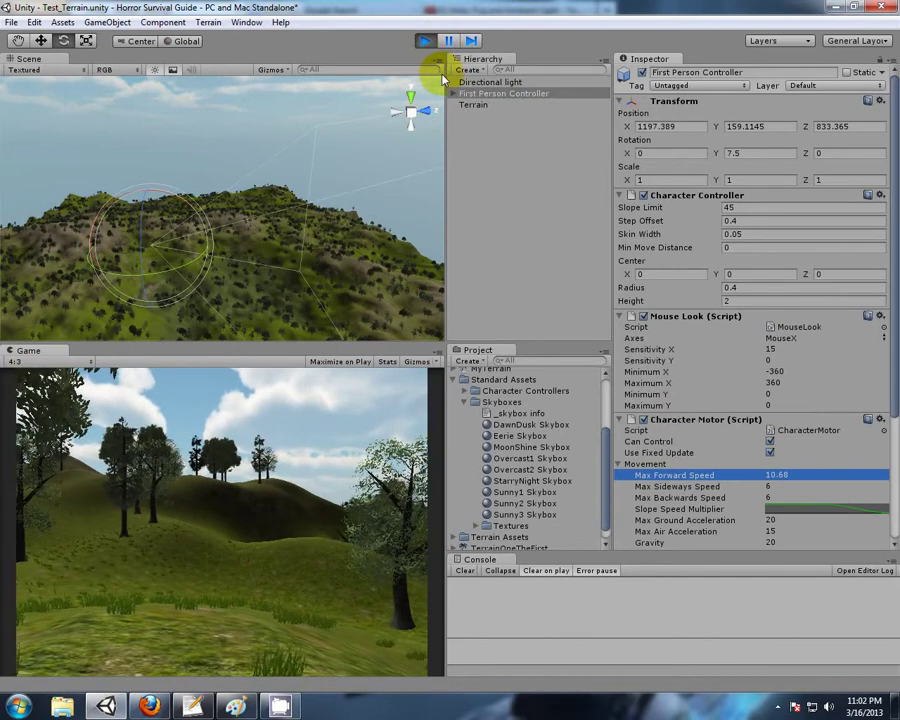
- Stop the play test so Max Forward Speed reverts to 6
click(424, 40)
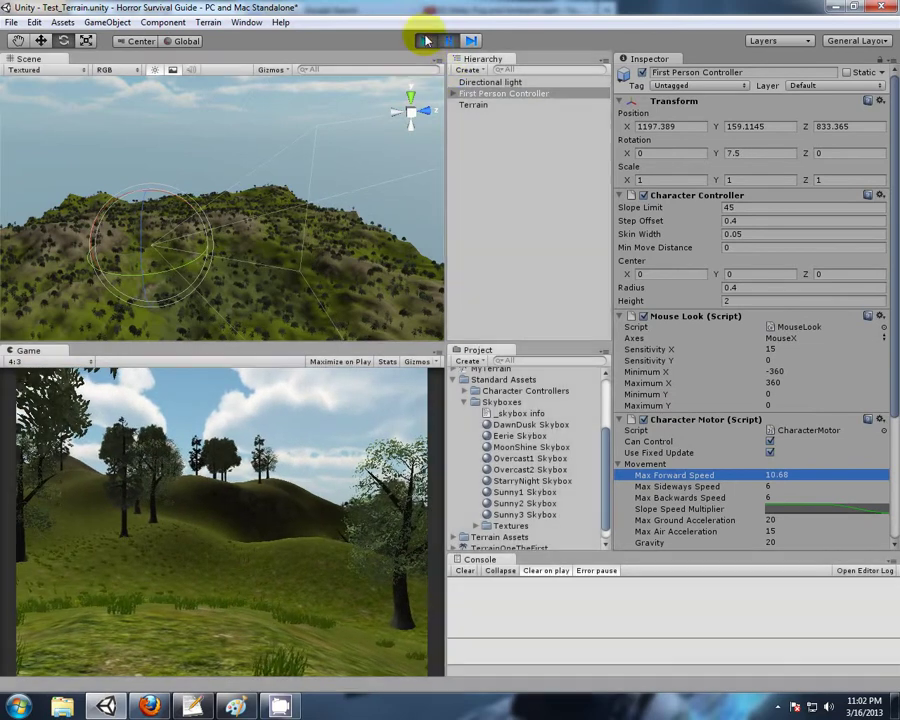
click(778, 705)
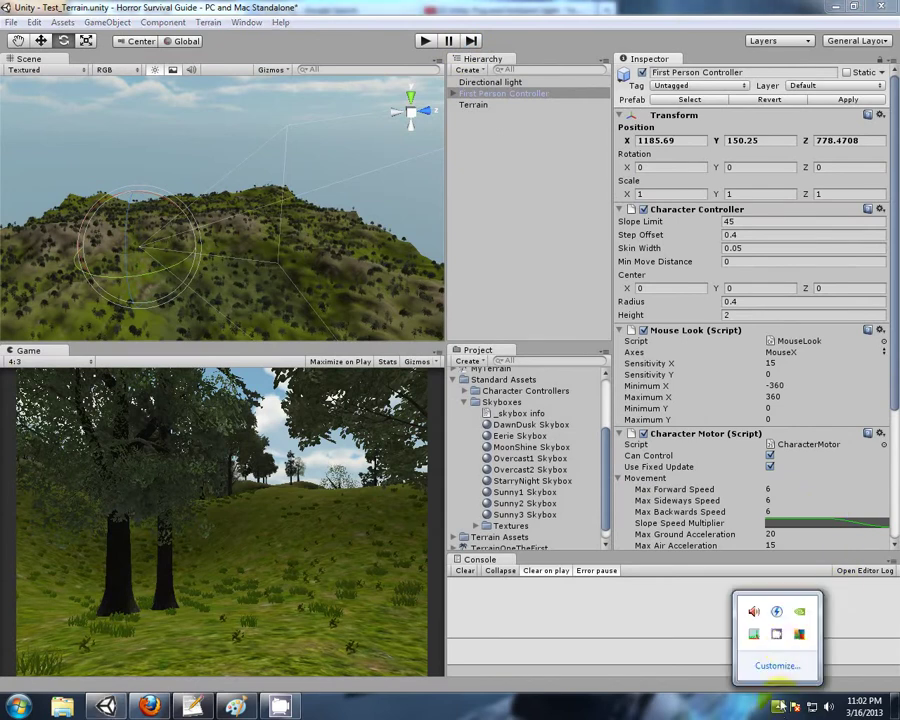
right_click(779, 636)
click(813, 586)
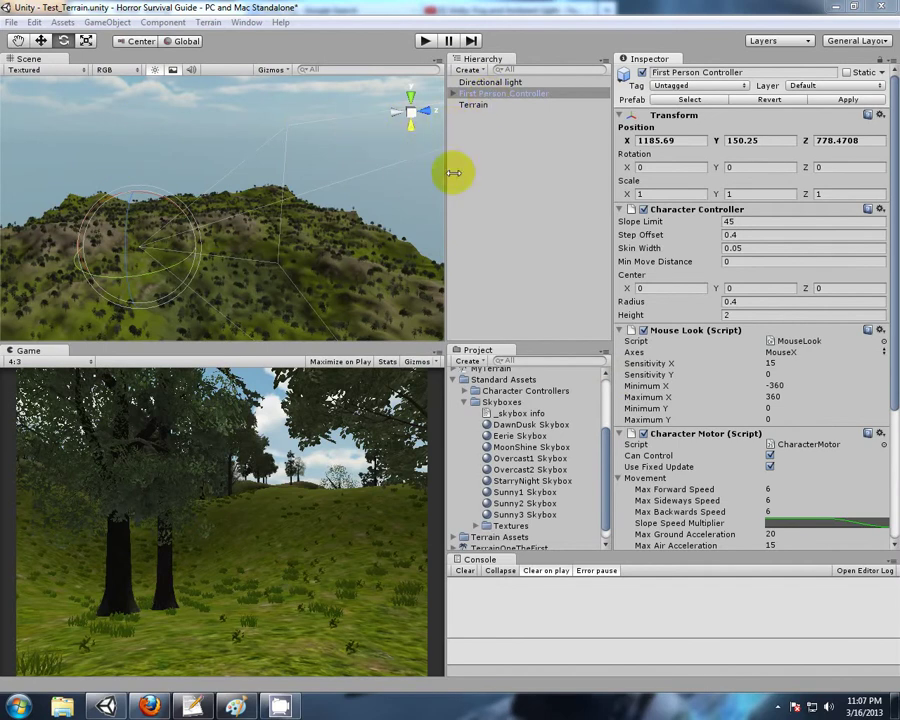
- Select the Directional light, orbit the Scene view toward the sky, and bring up its Color picker
click(492, 83)
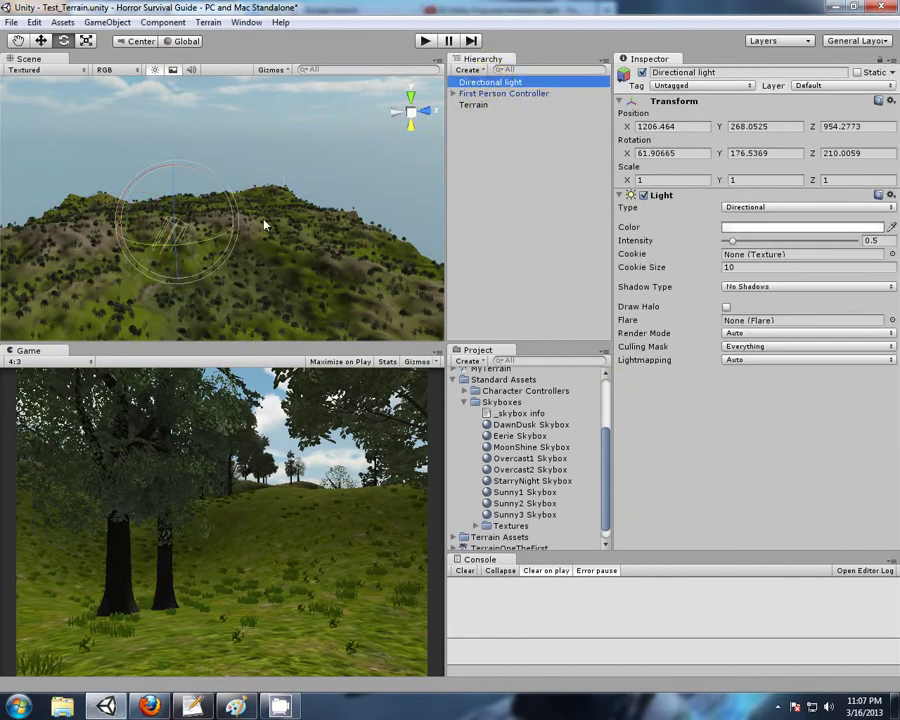
right_drag(357, 312, 342, 217)
middle_drag(342, 217, 325, 270)
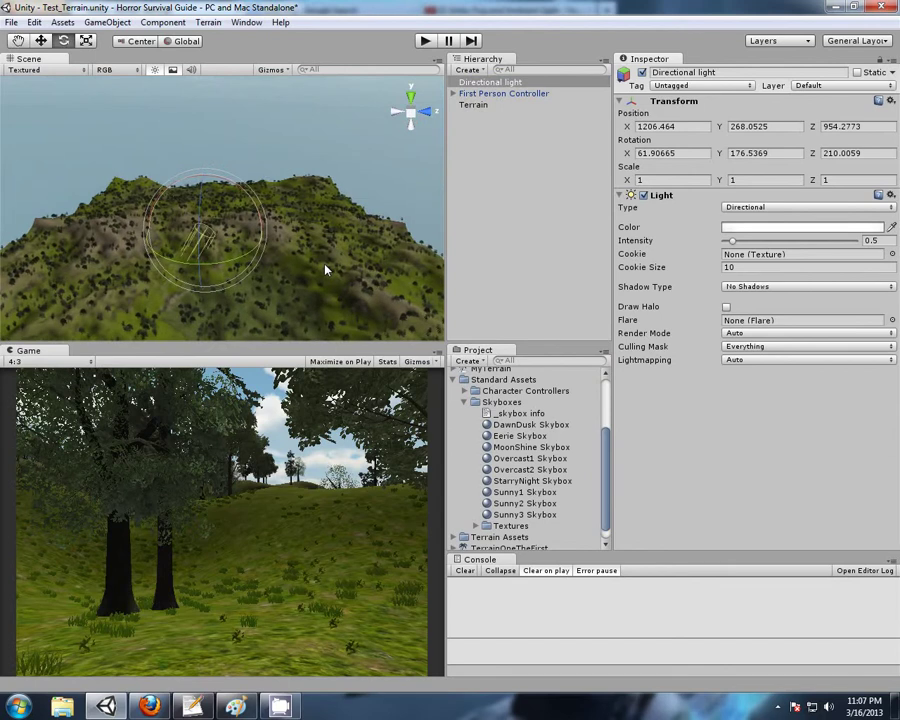
right_drag(190, 230, 301, 243)
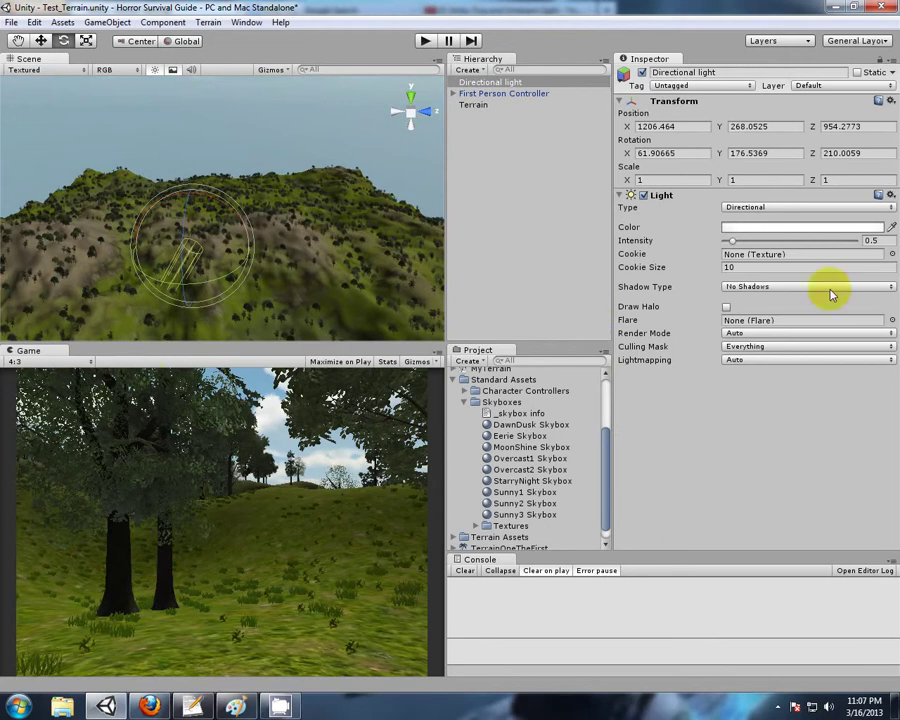
click(825, 232)
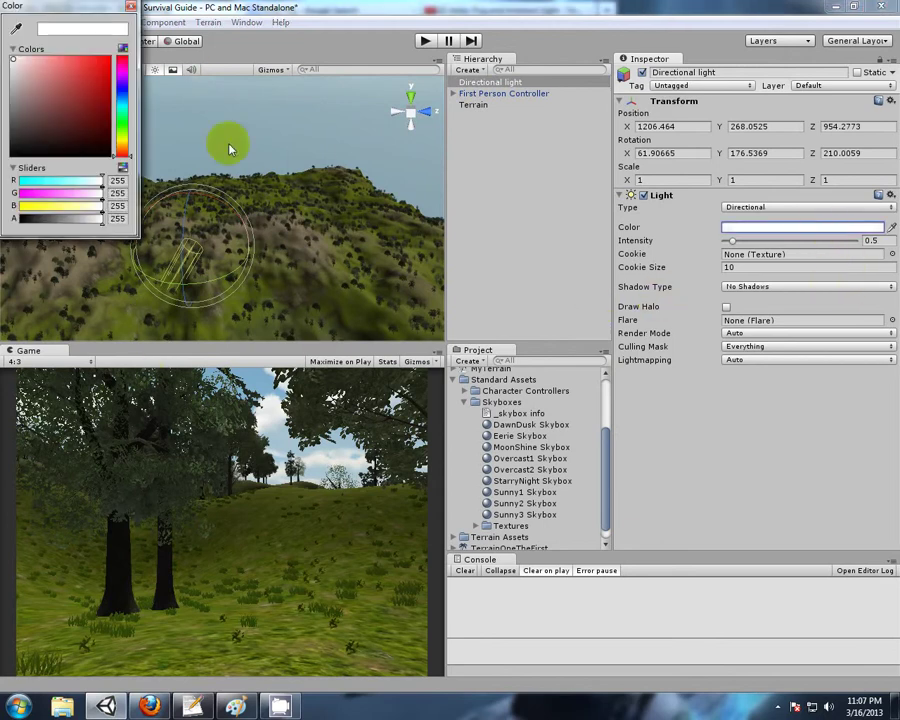
- Set the Directional light colour to a warm pale tan, close the picker and deselect the light
click(123, 147)
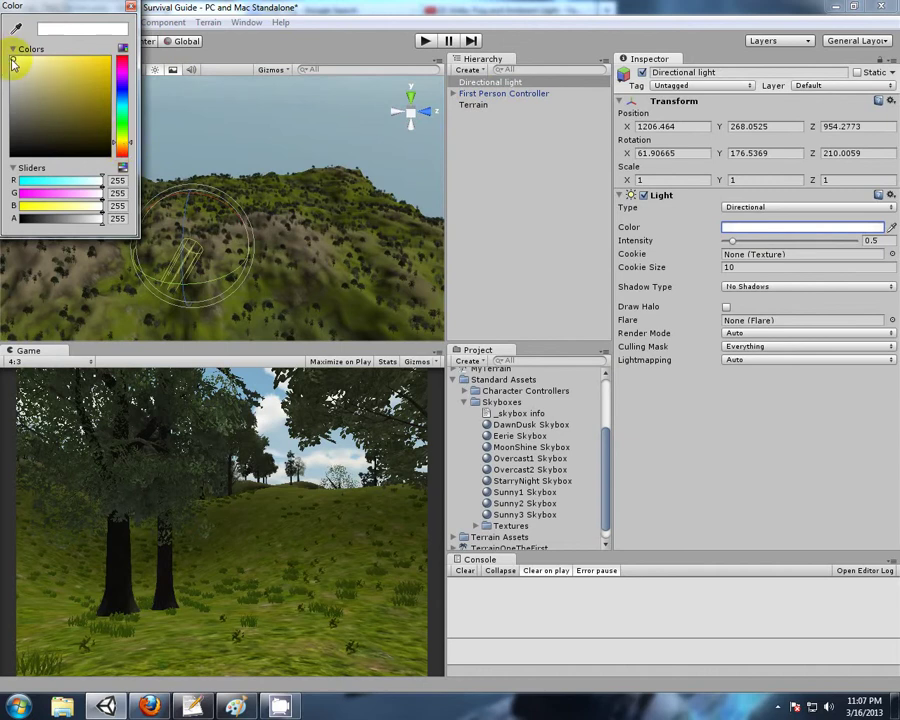
drag(15, 62, 42, 71)
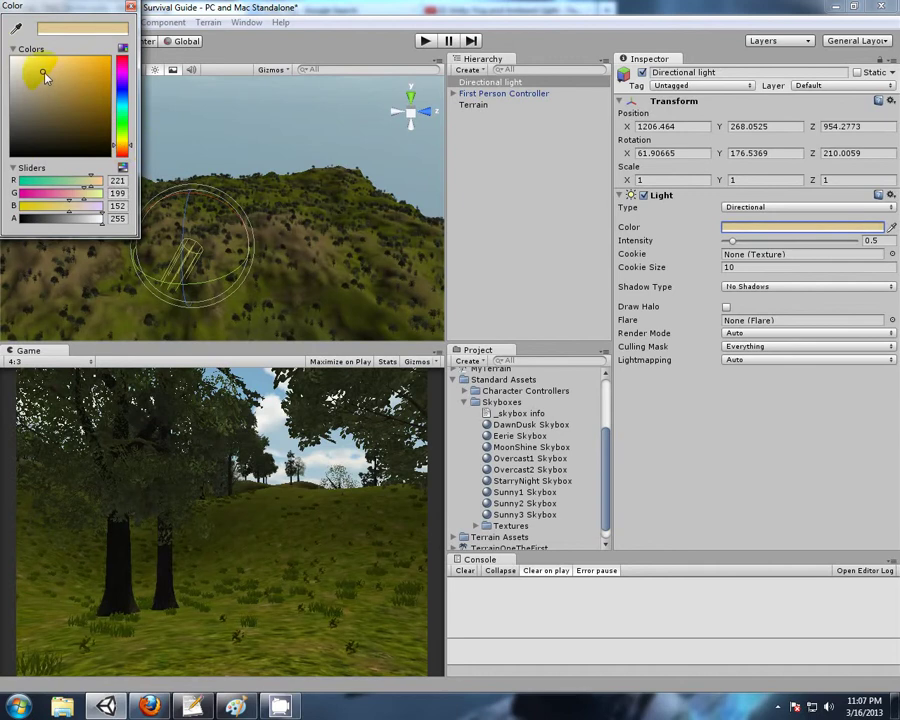
drag(44, 73, 54, 80)
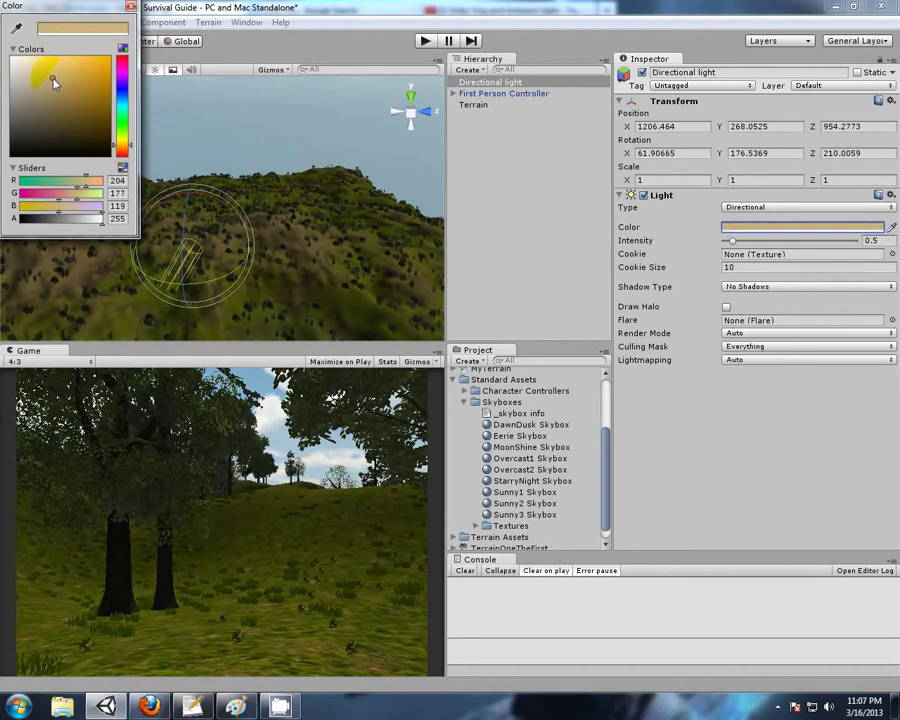
click(131, 6)
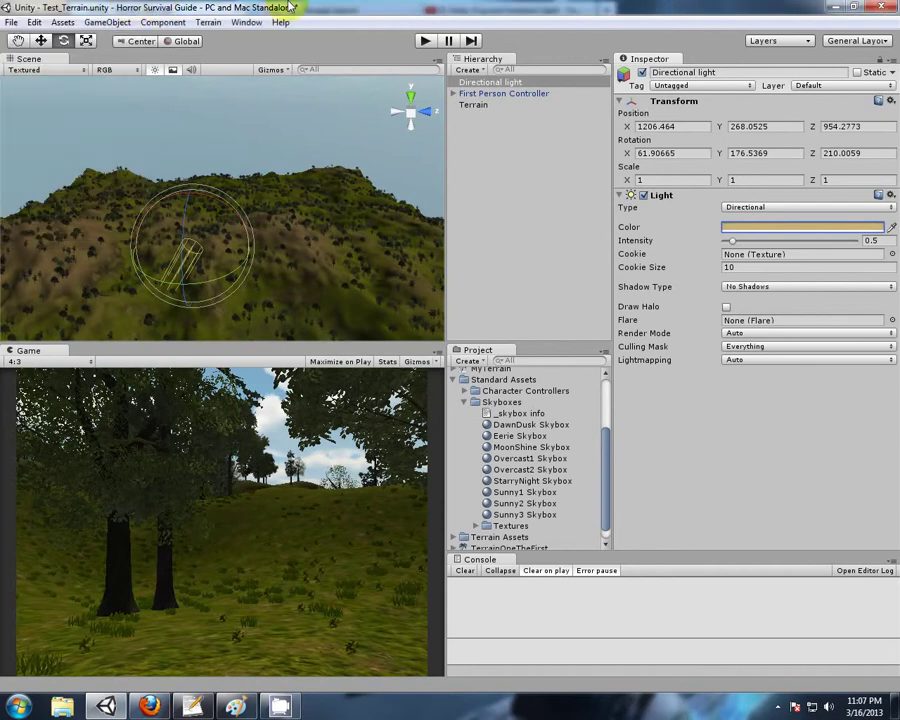
click(247, 380)
click(524, 193)
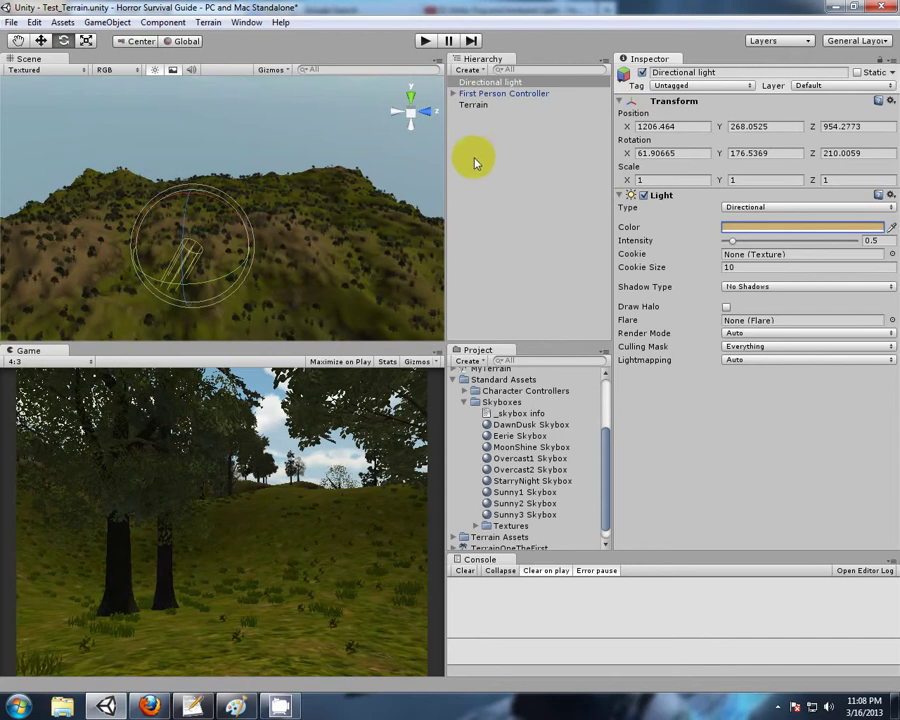
click(516, 190)
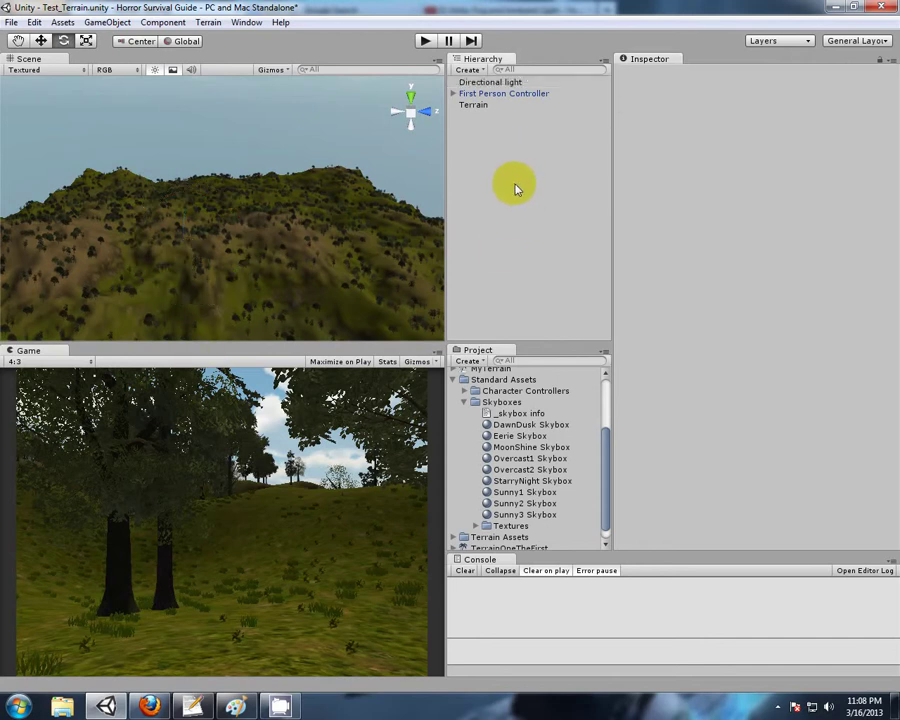
- Show Edit > Render Settings with fog off, Exp2 mode, density 0.01 and the Sunny3 skybox
click(34, 22)
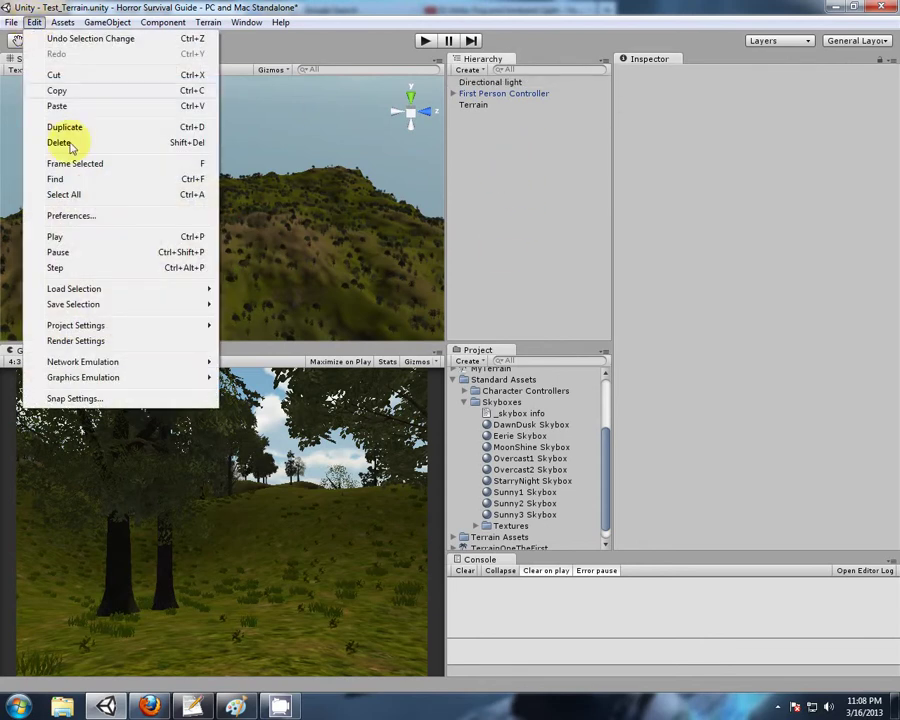
click(100, 341)
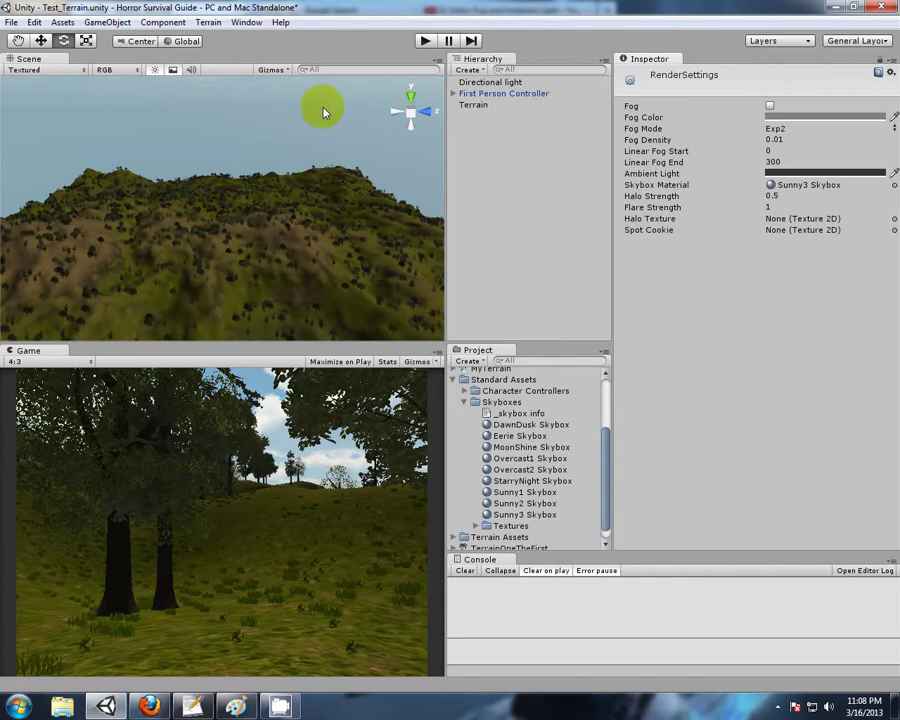
click(335, 361)
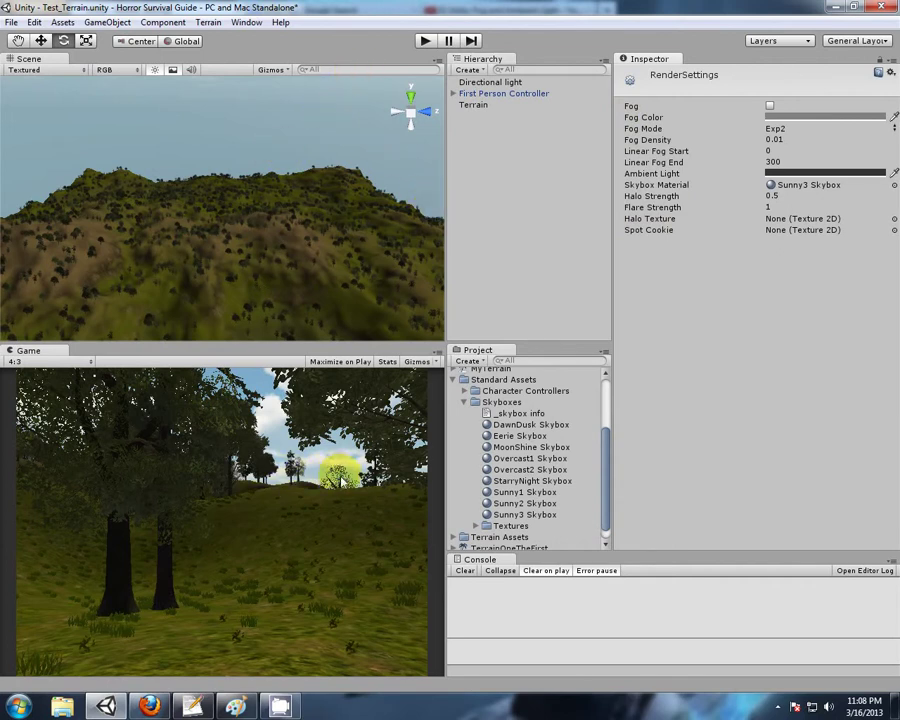
- Enable scene fog (Exp2, density 0.01), then return to Render Settings after inspecting the player
click(770, 106)
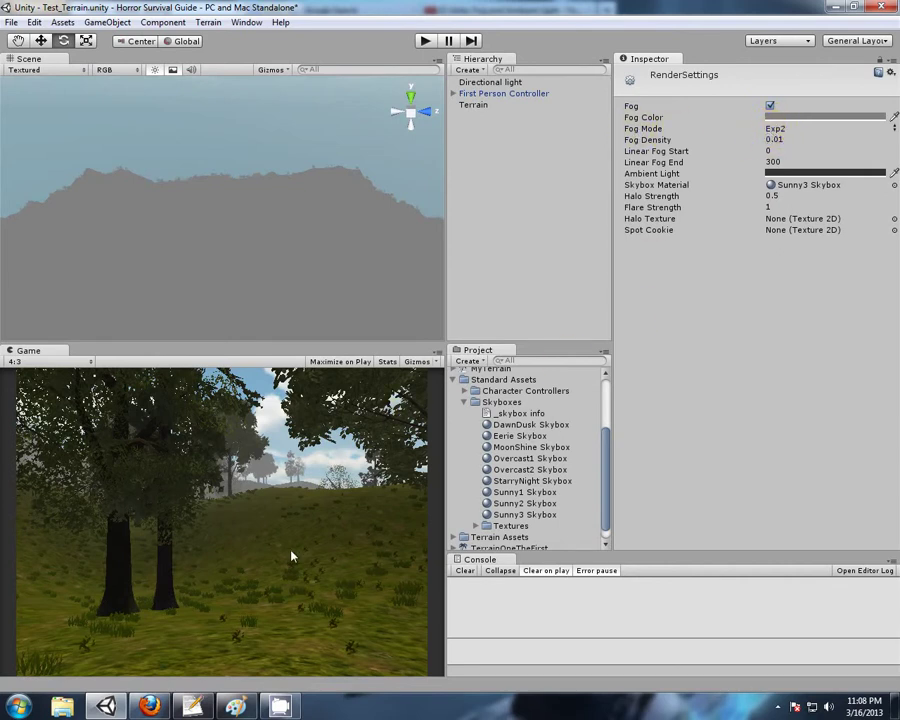
click(508, 94)
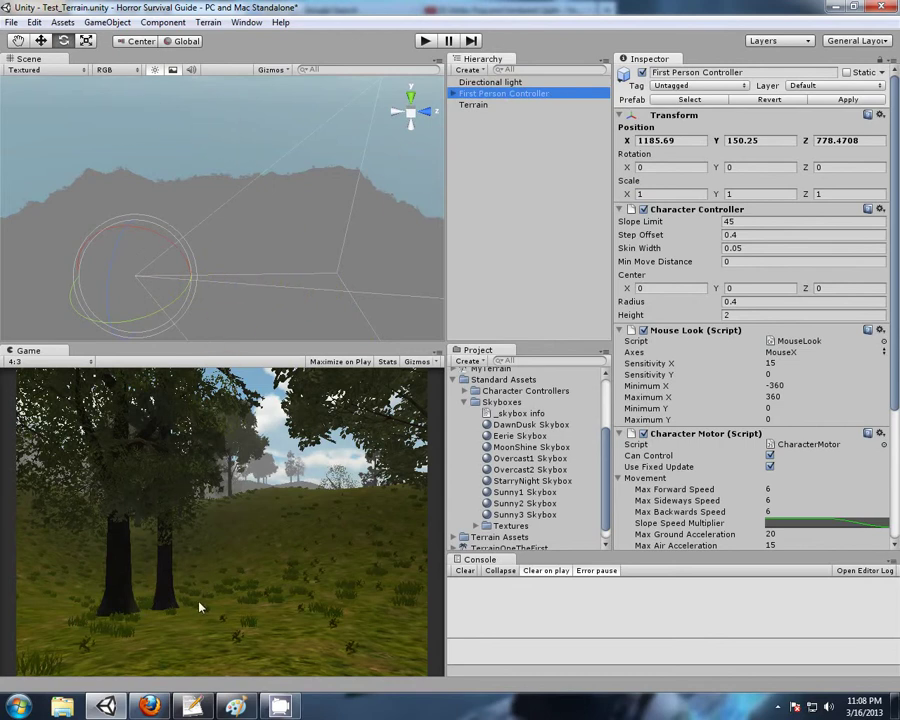
click(34, 22)
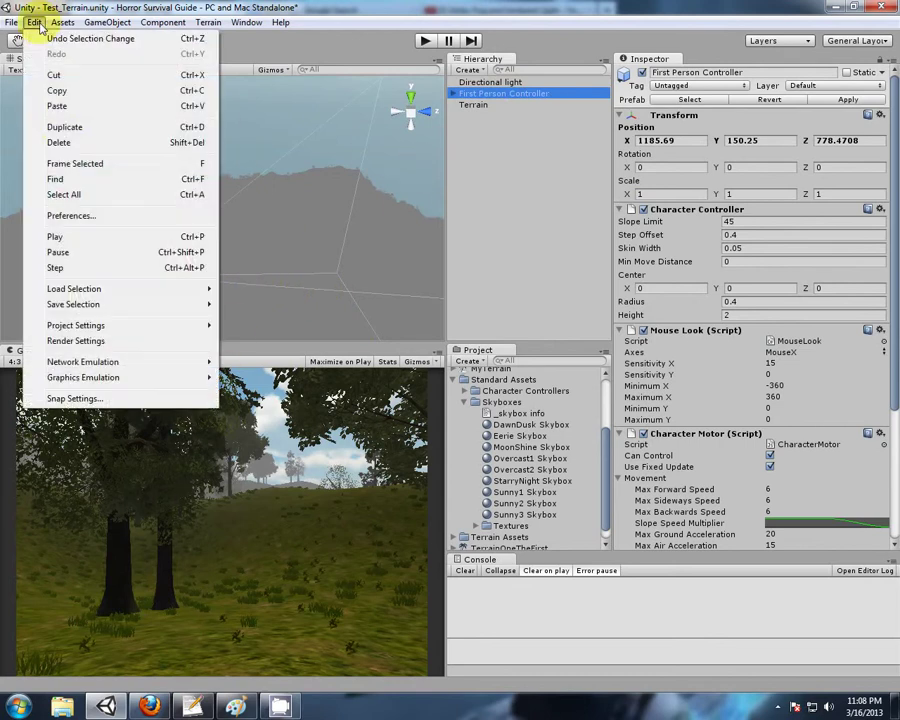
click(76, 341)
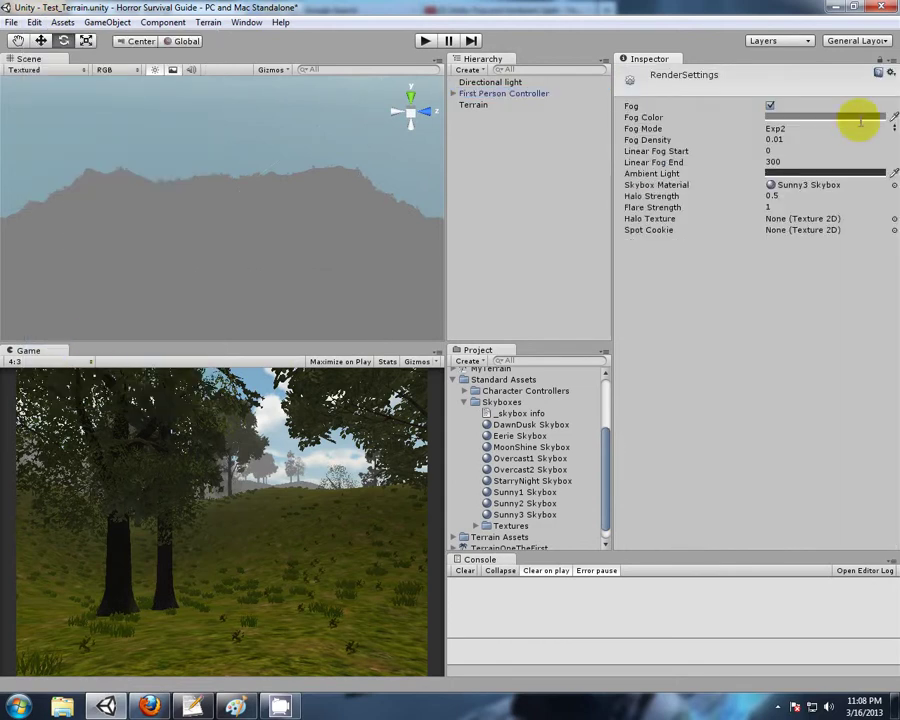
- Preview the Linear, Exponential and Exp2 fog modes in turn
click(779, 129)
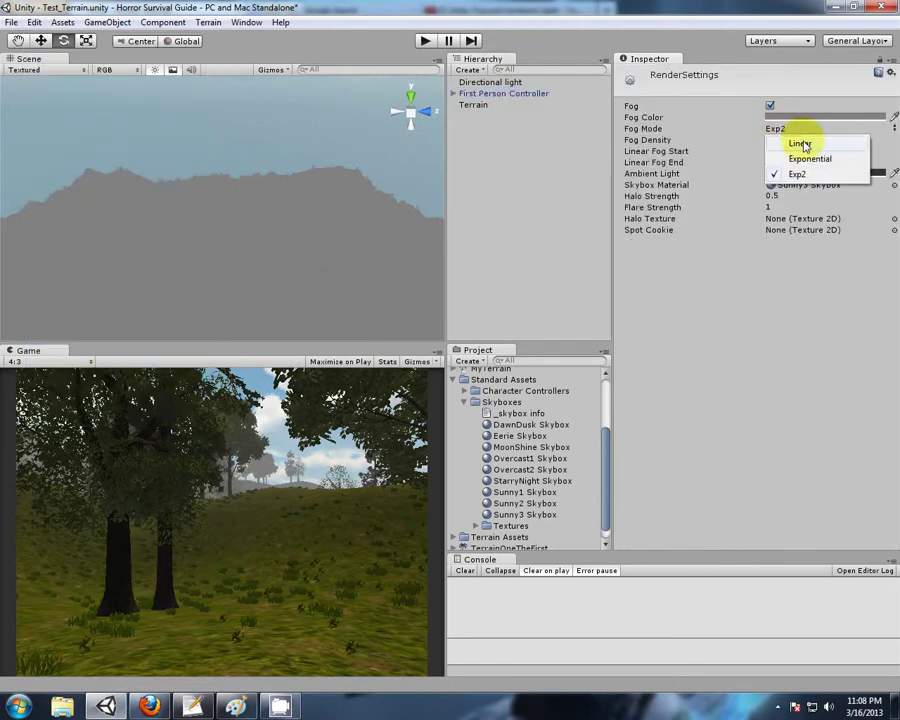
click(802, 146)
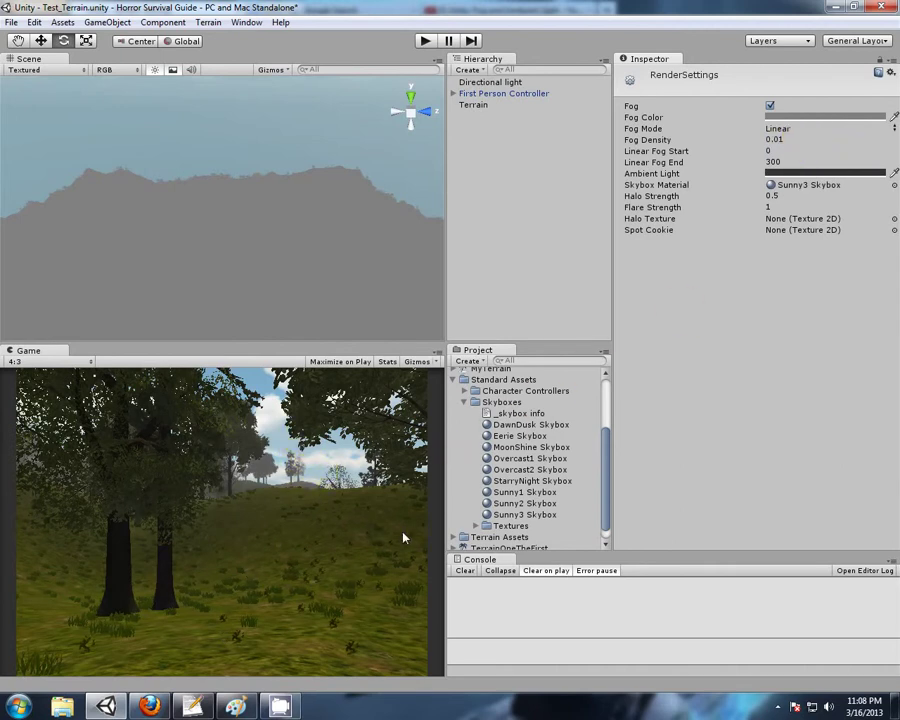
click(392, 345)
click(710, 203)
click(779, 127)
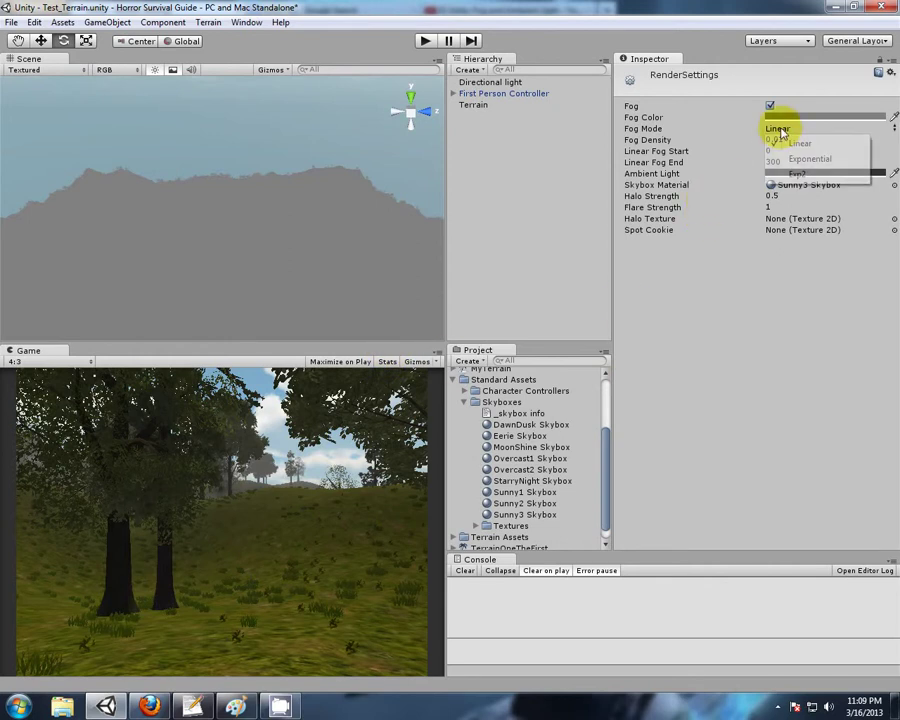
click(803, 160)
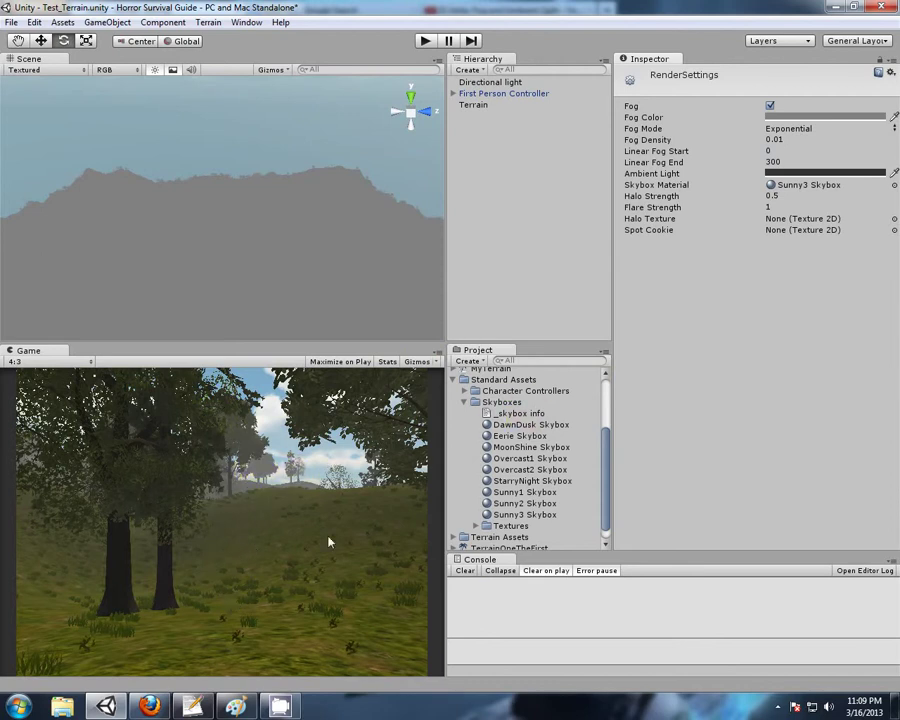
click(791, 130)
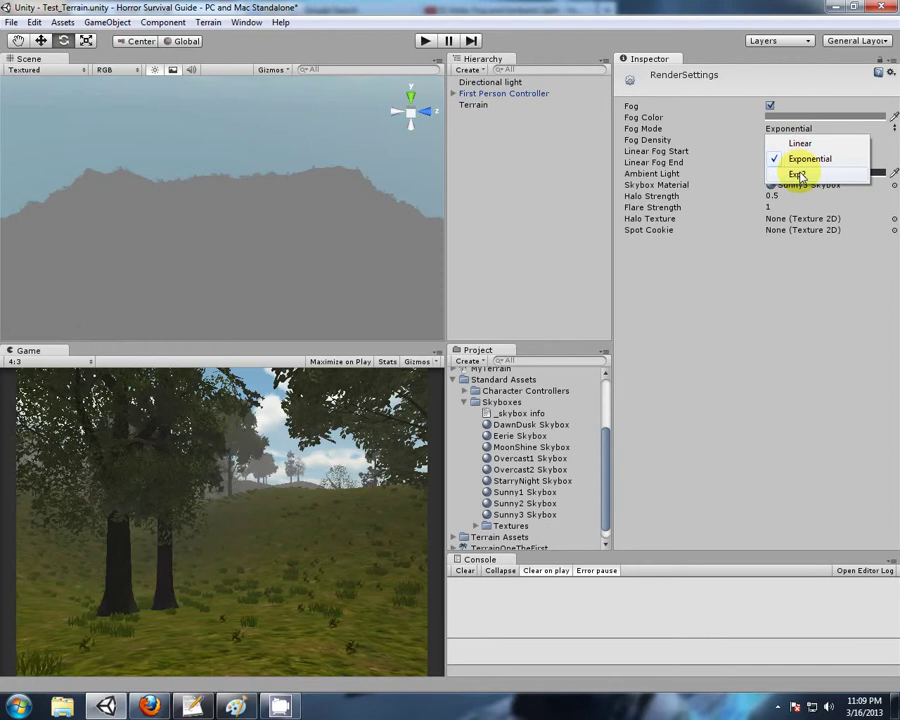
click(799, 175)
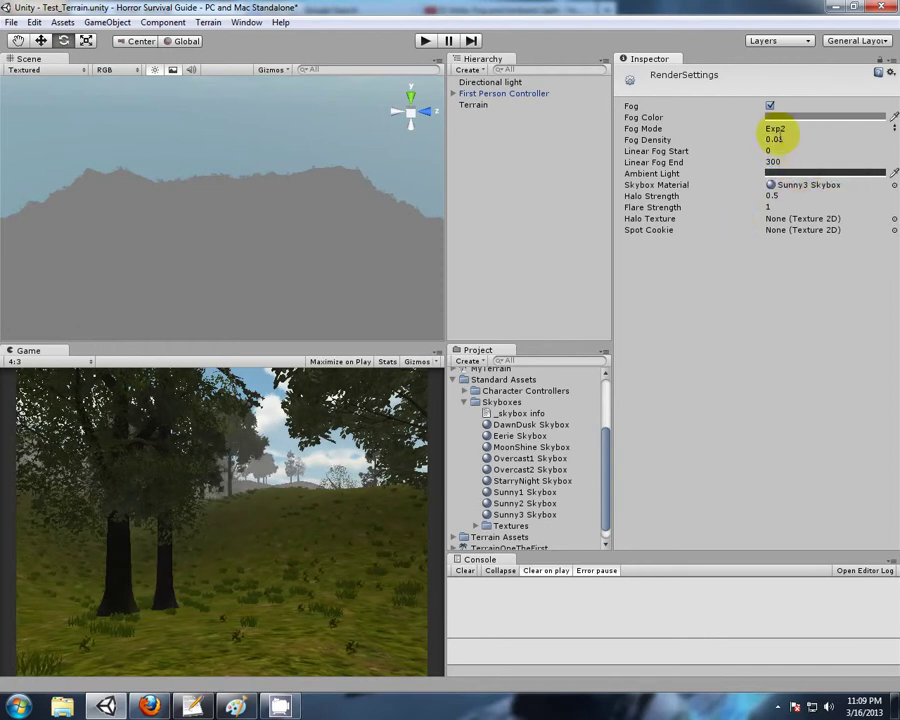
- Cycle through the fog modes again and settle on Linear fog from 0 to 300
click(777, 131)
click(795, 157)
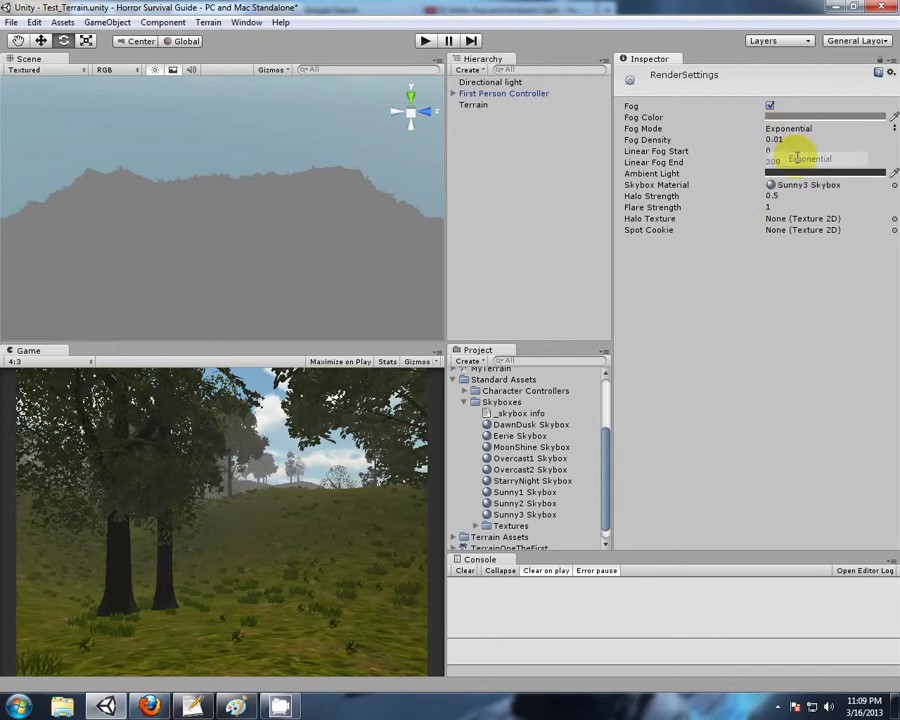
click(785, 129)
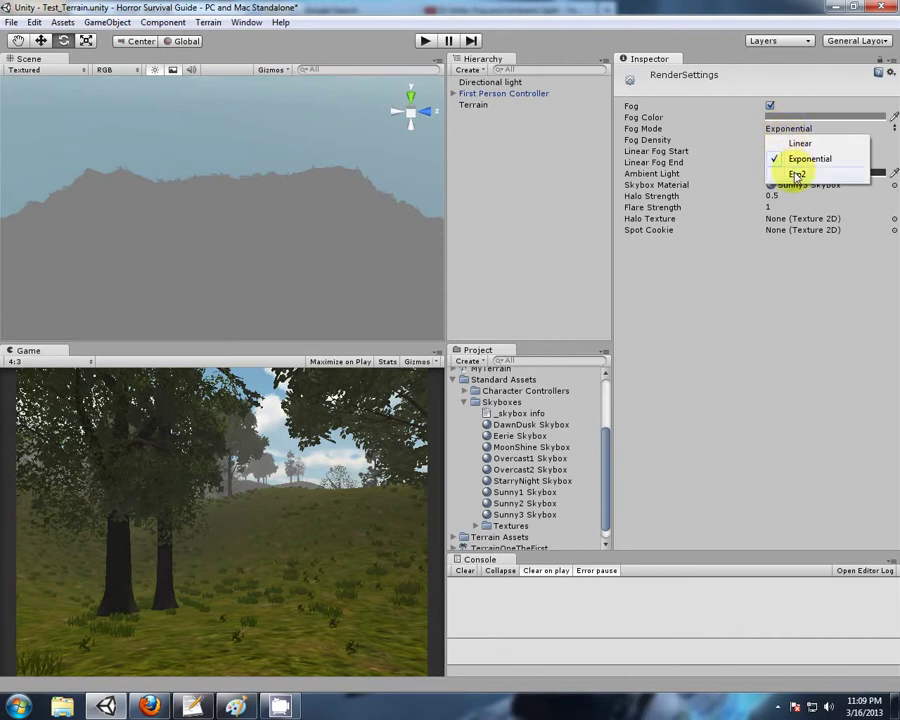
click(797, 175)
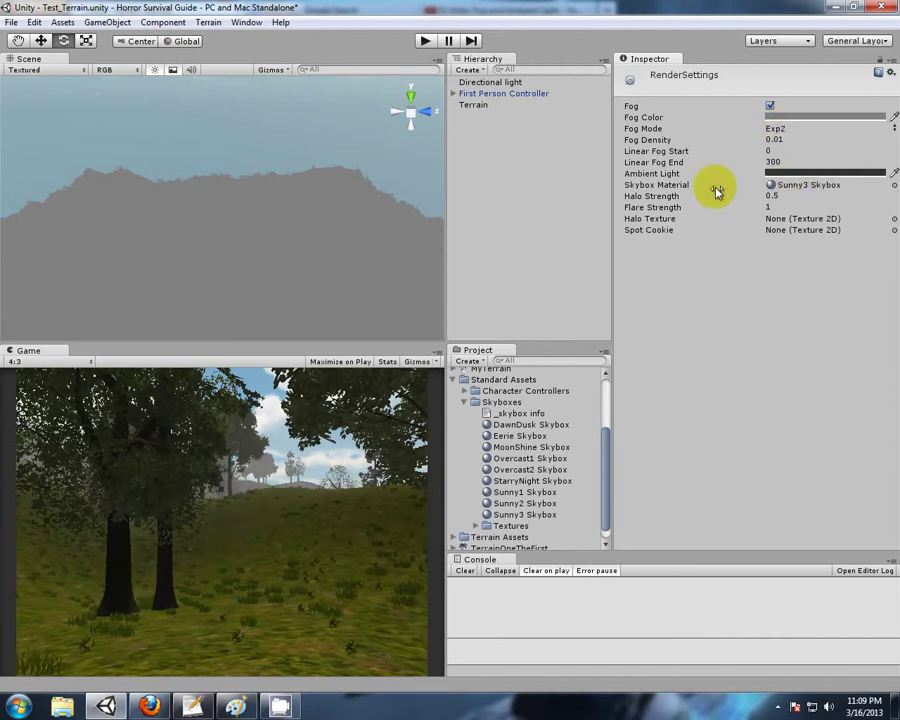
click(777, 130)
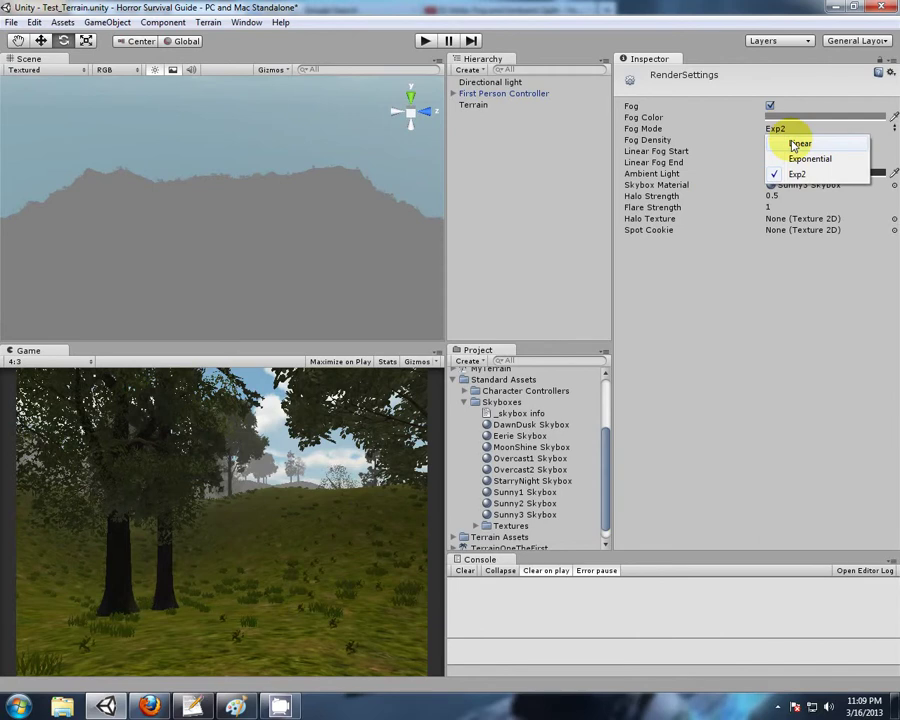
click(797, 144)
click(777, 130)
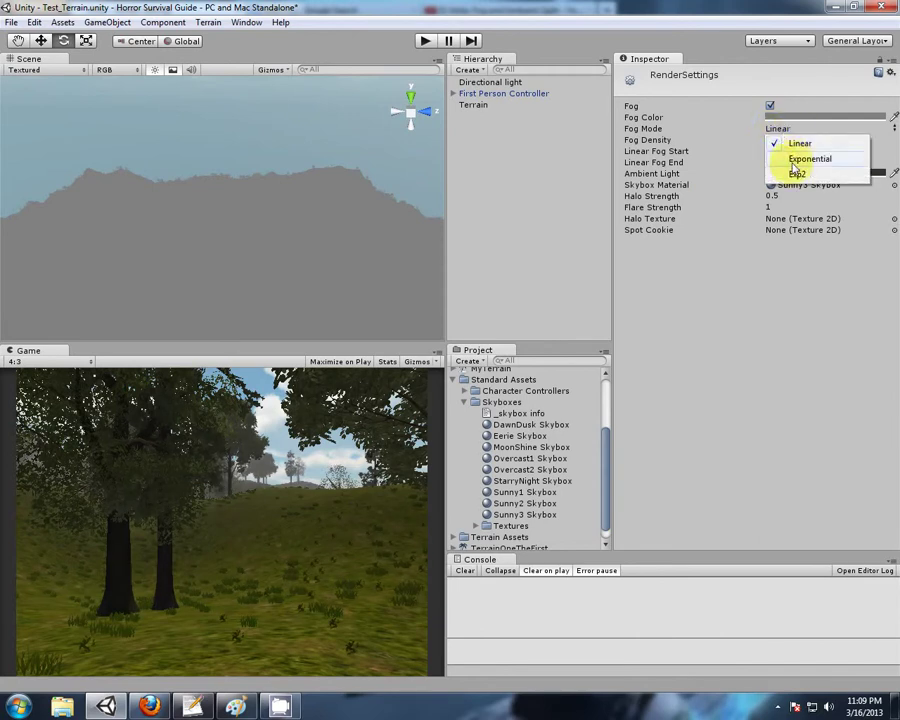
click(797, 174)
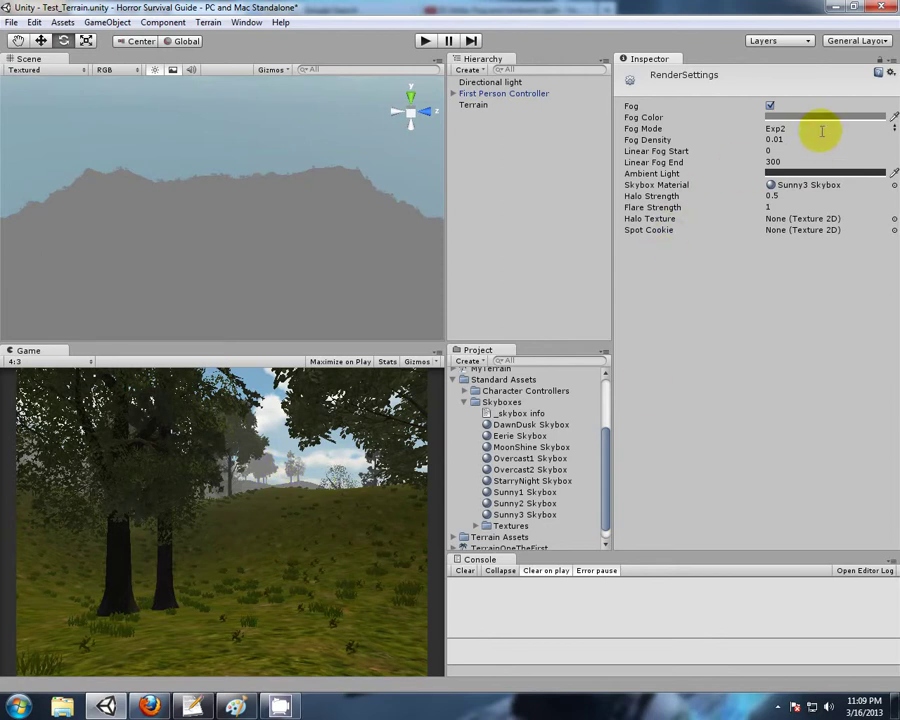
click(784, 129)
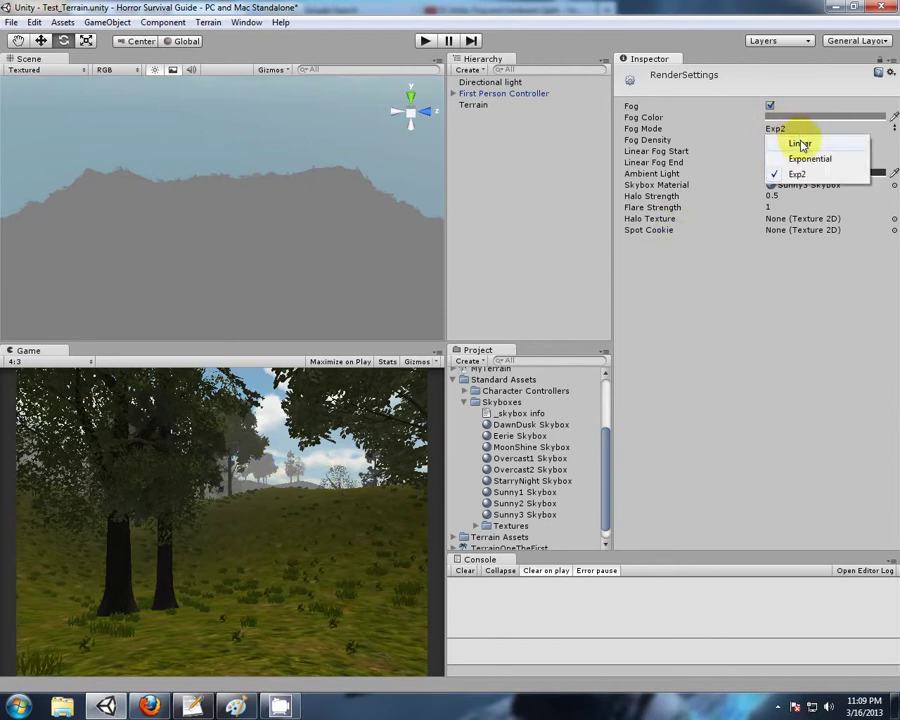
click(801, 145)
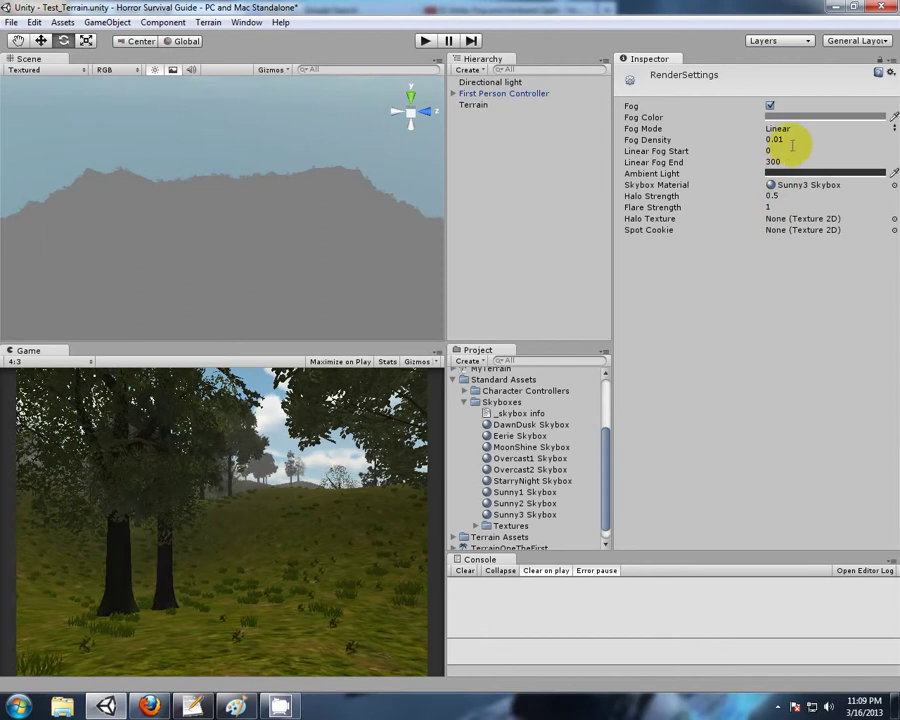
click(787, 140)
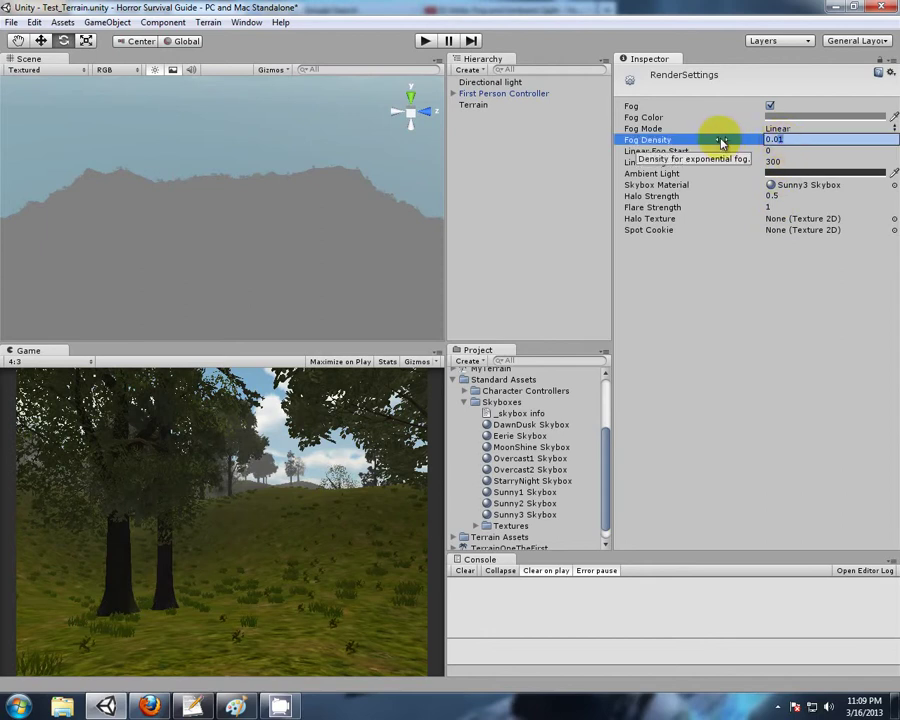
- Switch the fog back to Exp2 and scrub Fog Density up to 0.45 and back down
drag(722, 143, 796, 139)
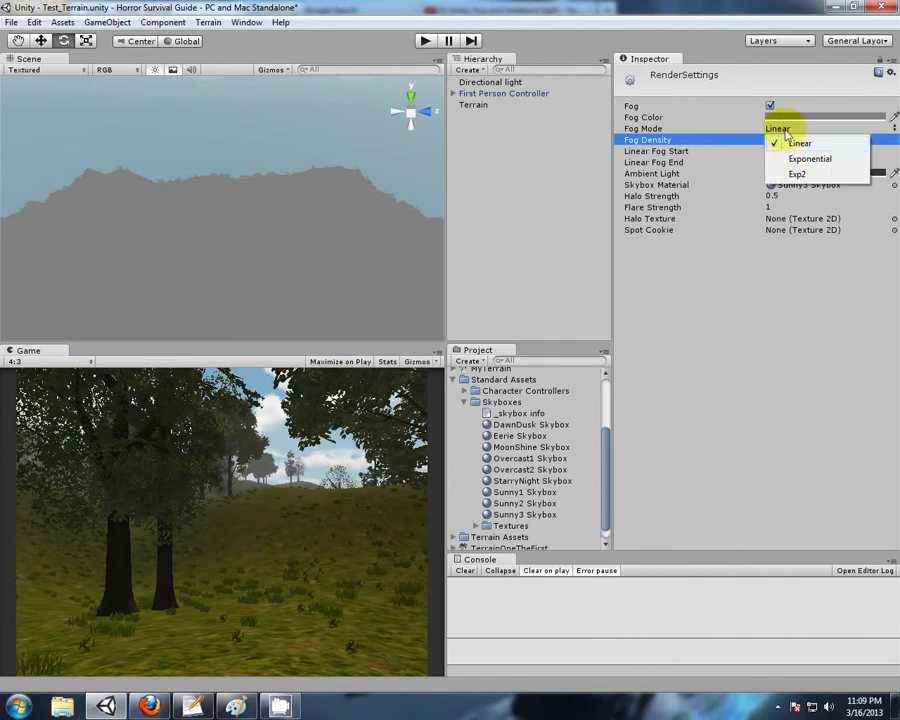
click(798, 158)
click(772, 129)
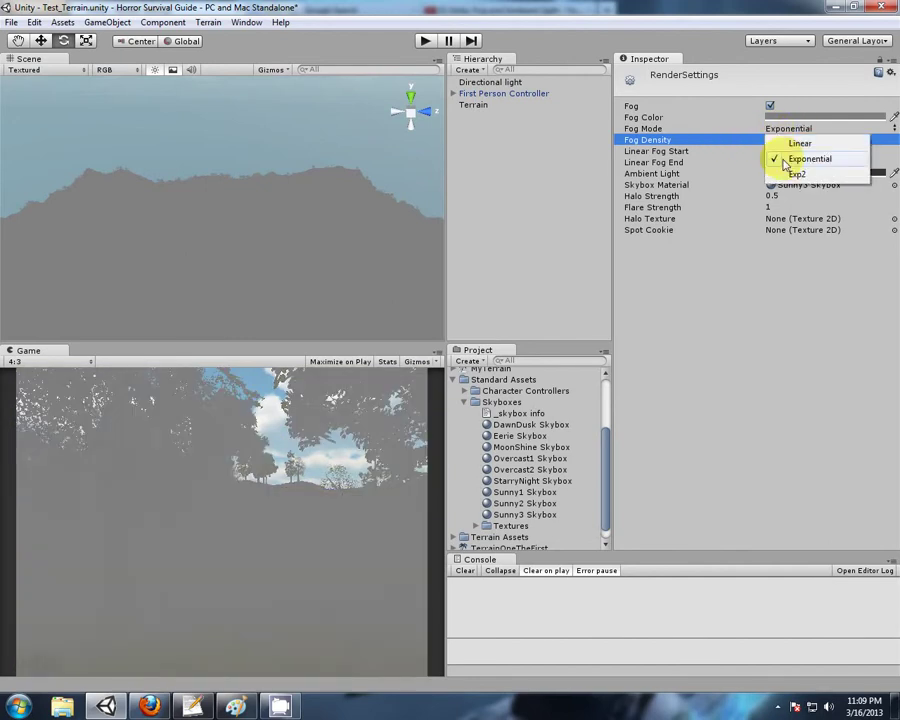
click(796, 175)
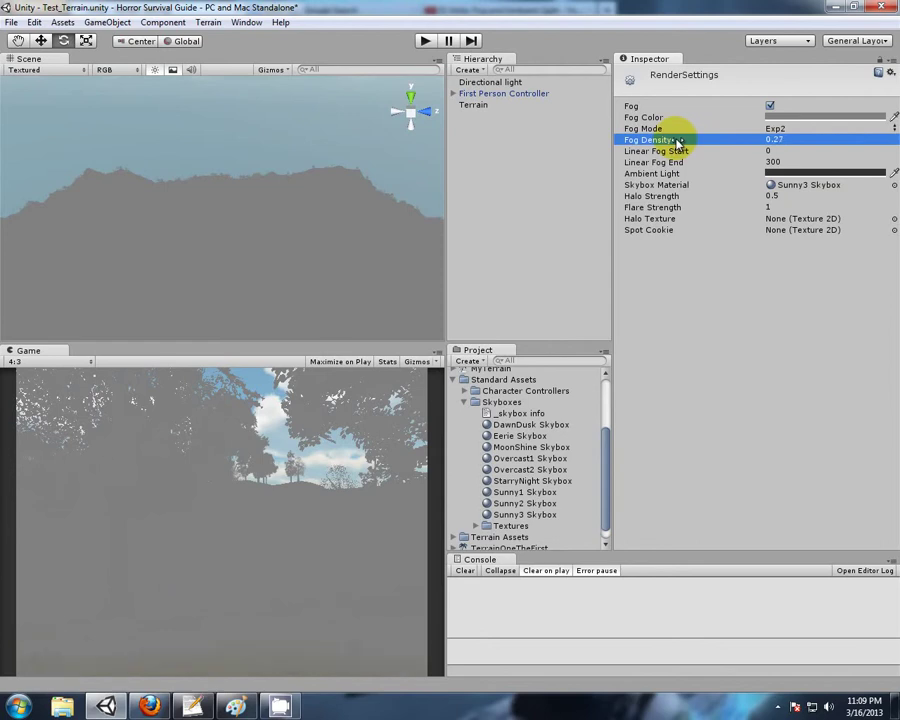
drag(677, 143, 807, 137)
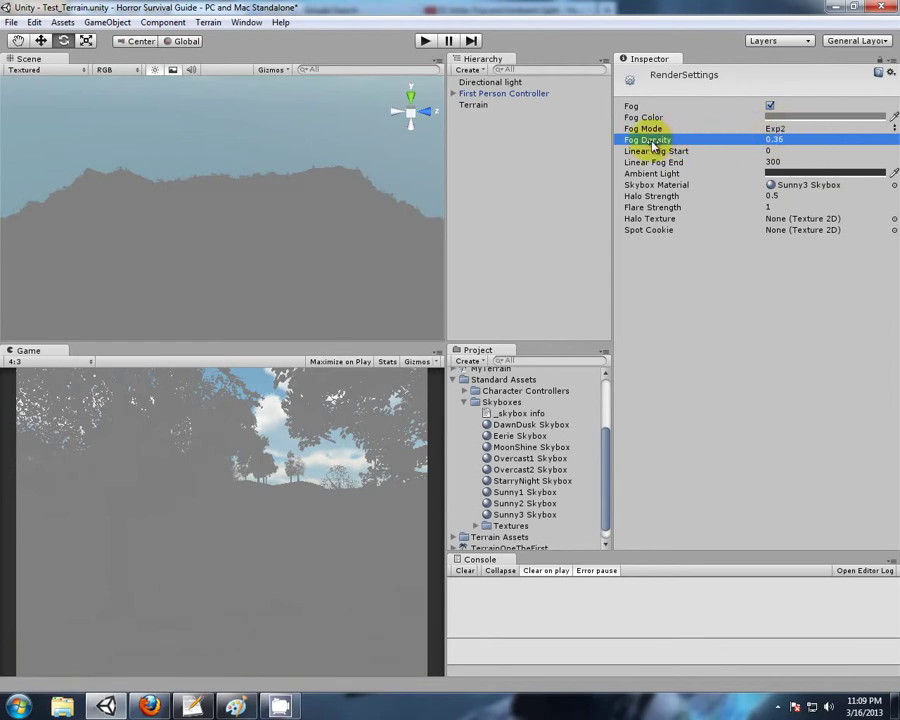
drag(652, 145, 679, 145)
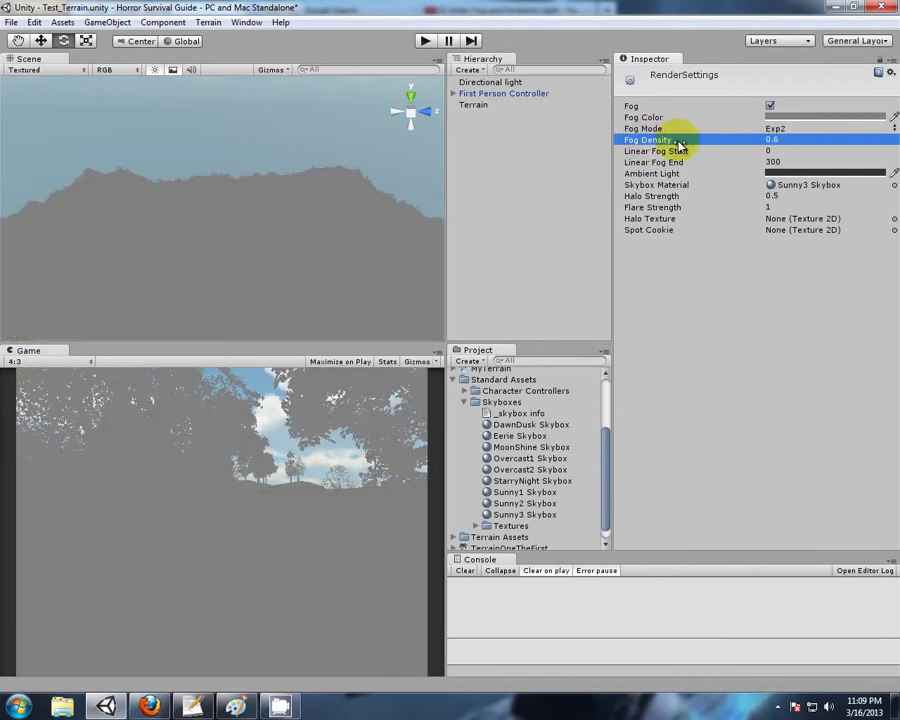
- Enter a Fog Density of 0.005 to thin the Exp2 fog
click(776, 138)
text(0.01)
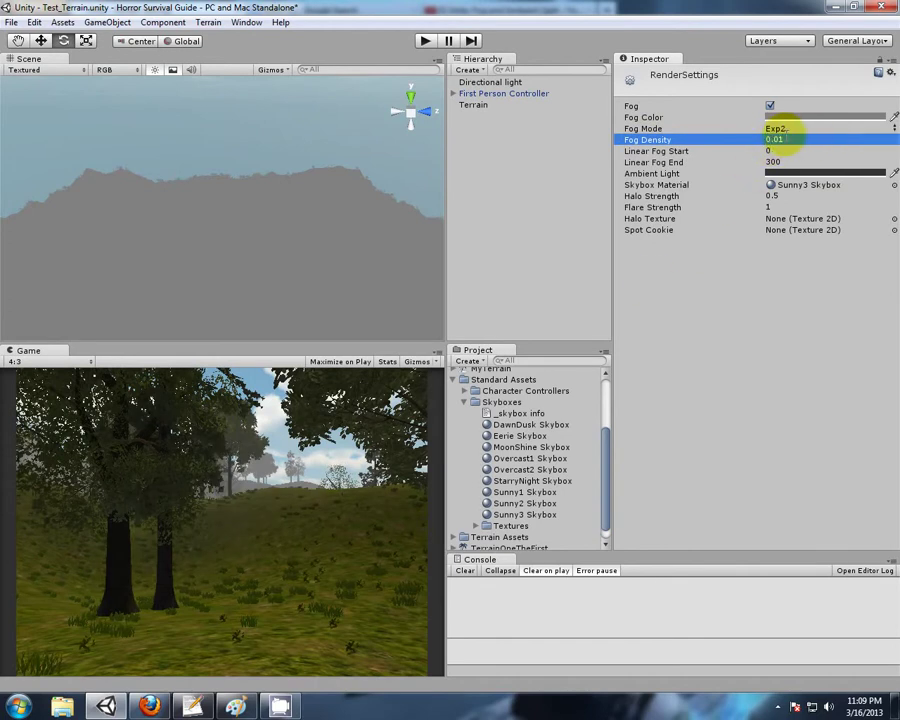
click(778, 139)
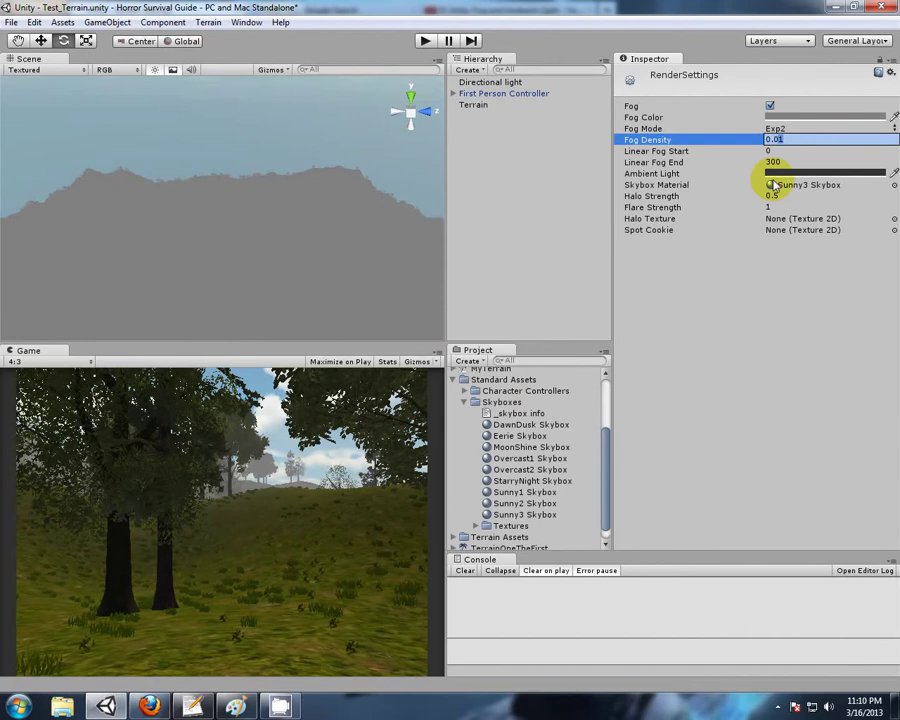
text(0.005)
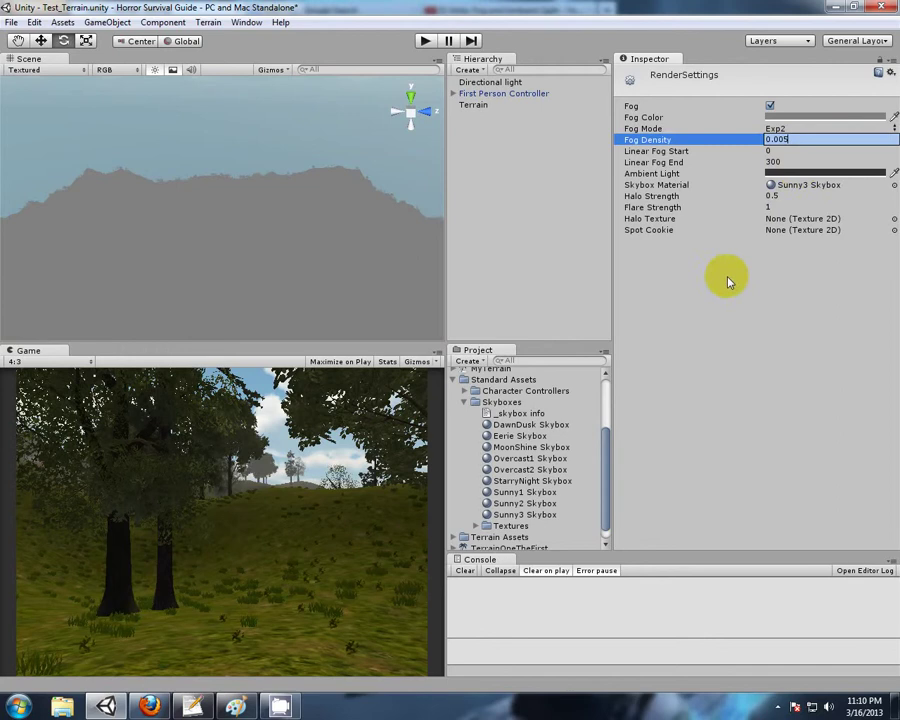
key(Return)
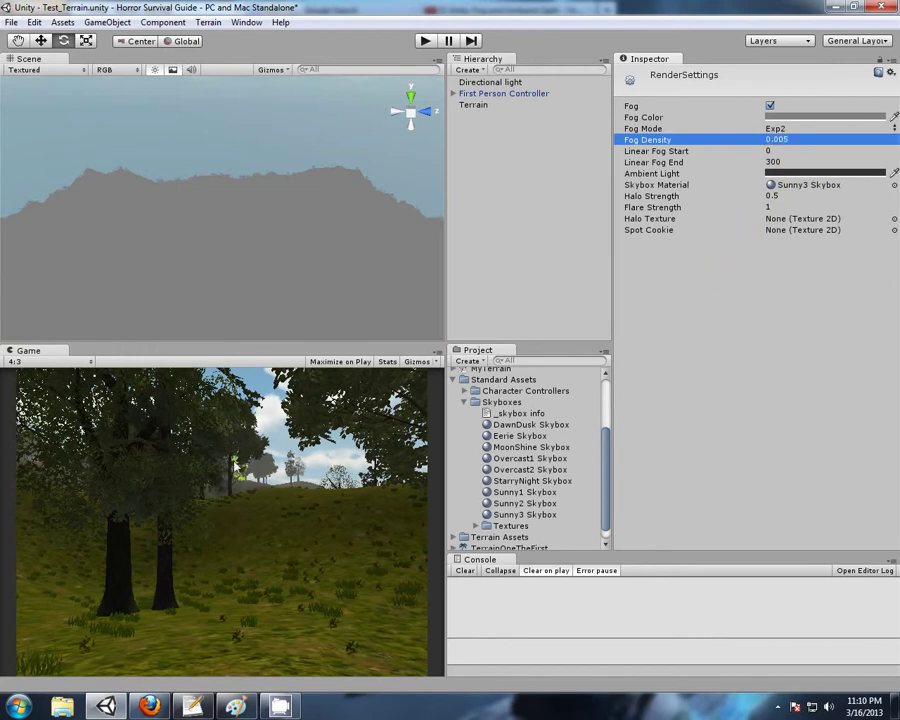
click(779, 129)
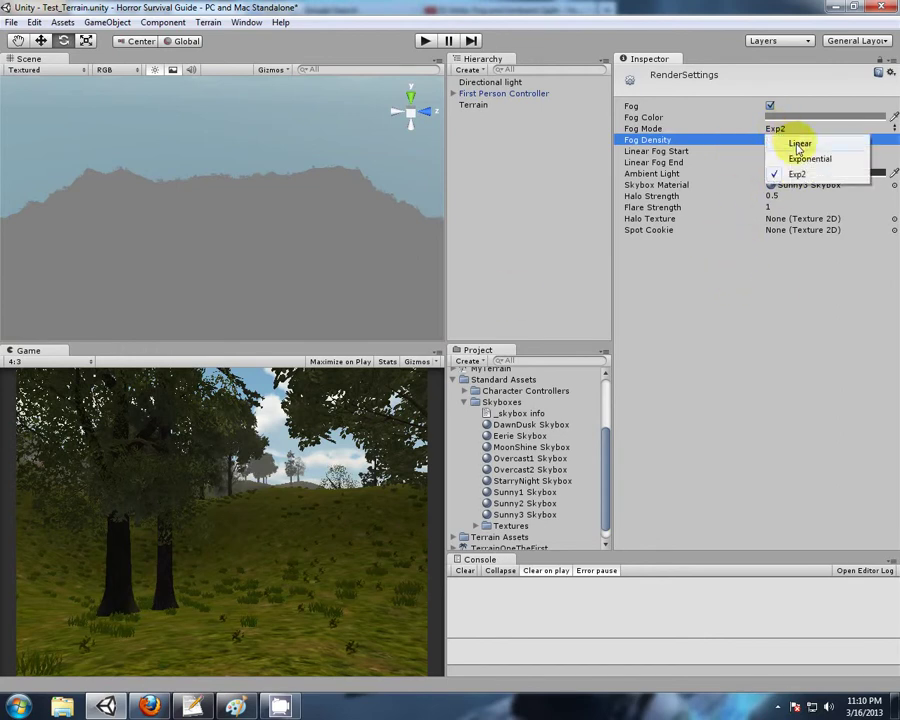
- Switch the fog to Linear and drag Linear Fog End to about 307, keeping Start at 0
click(800, 145)
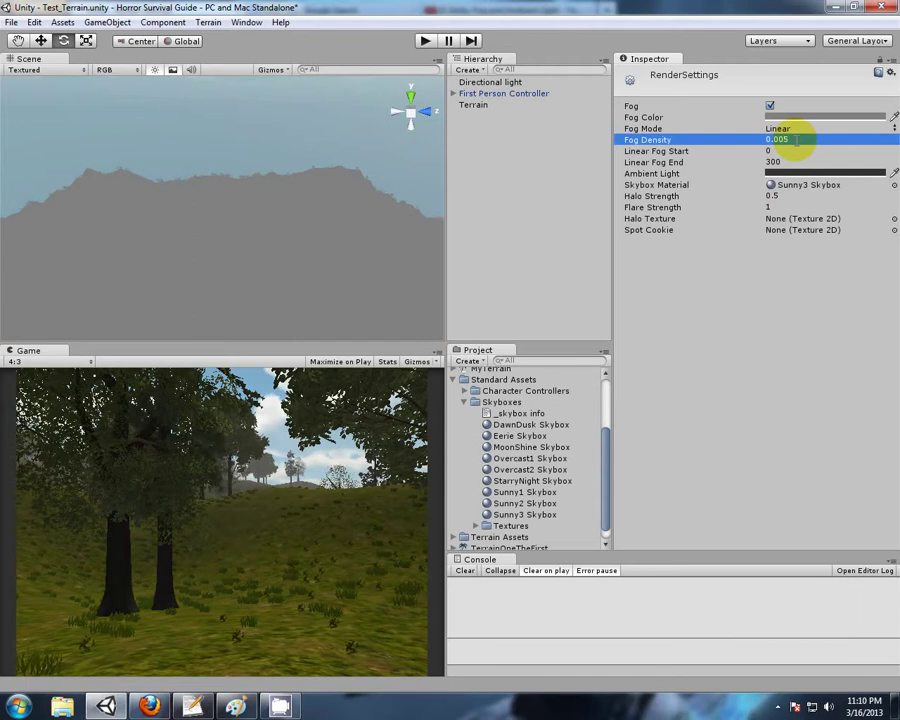
click(655, 165)
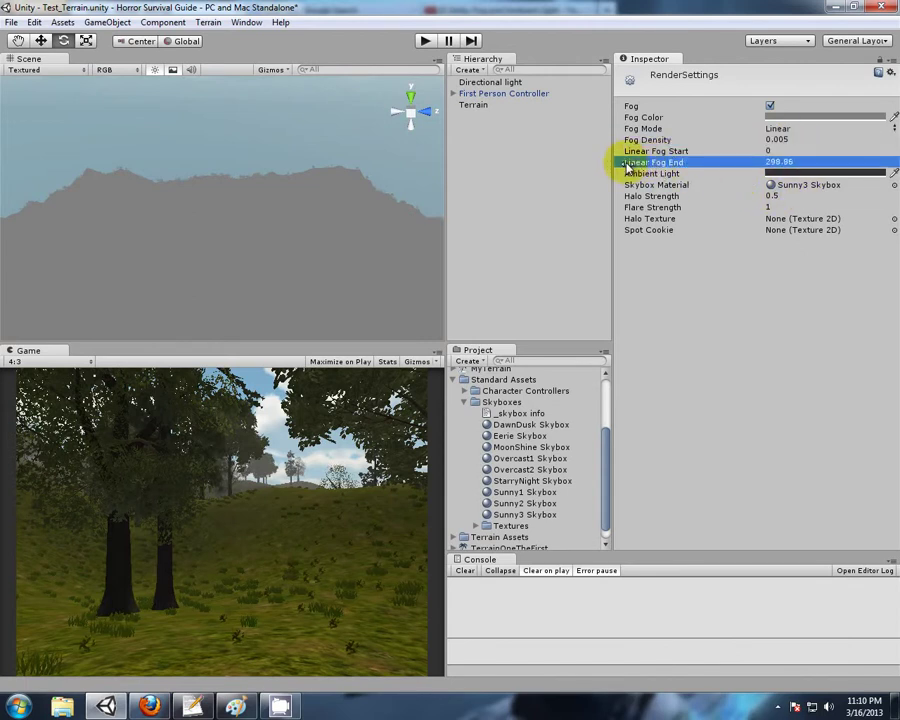
drag(231, 173, 437, 152)
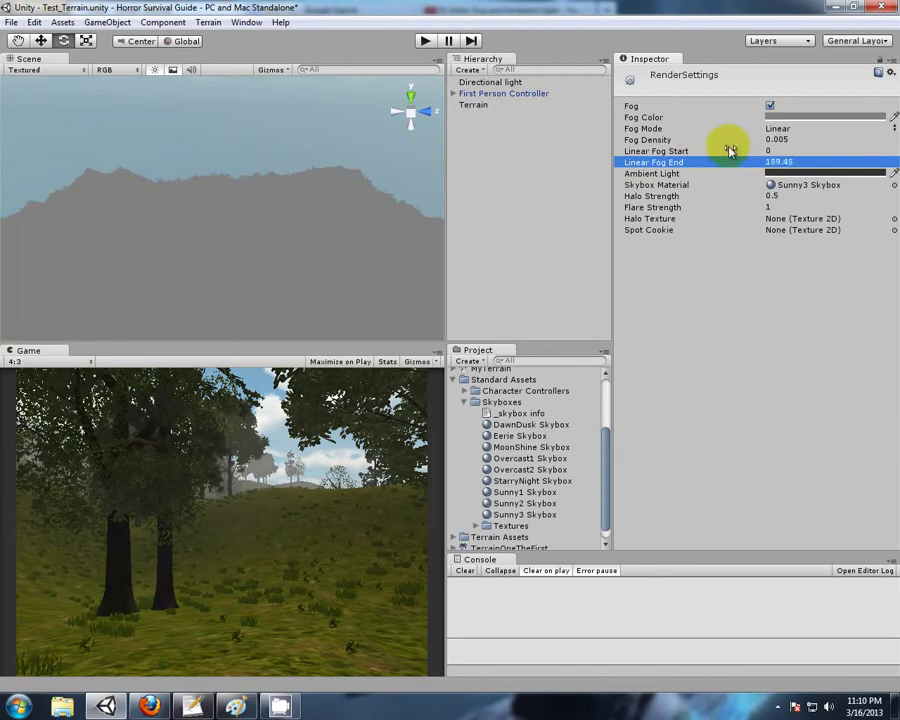
drag(730, 150, 78, 186)
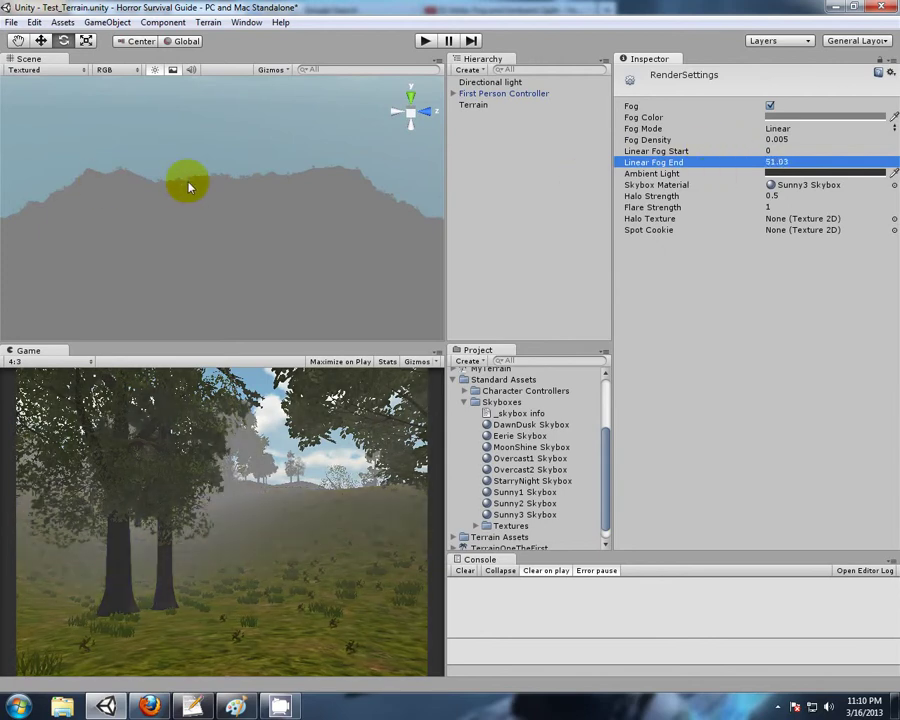
mouse_move(189, 186)
mouse_down()
mouse_move(607, 181)
mouse_move(191, 187)
mouse_up()
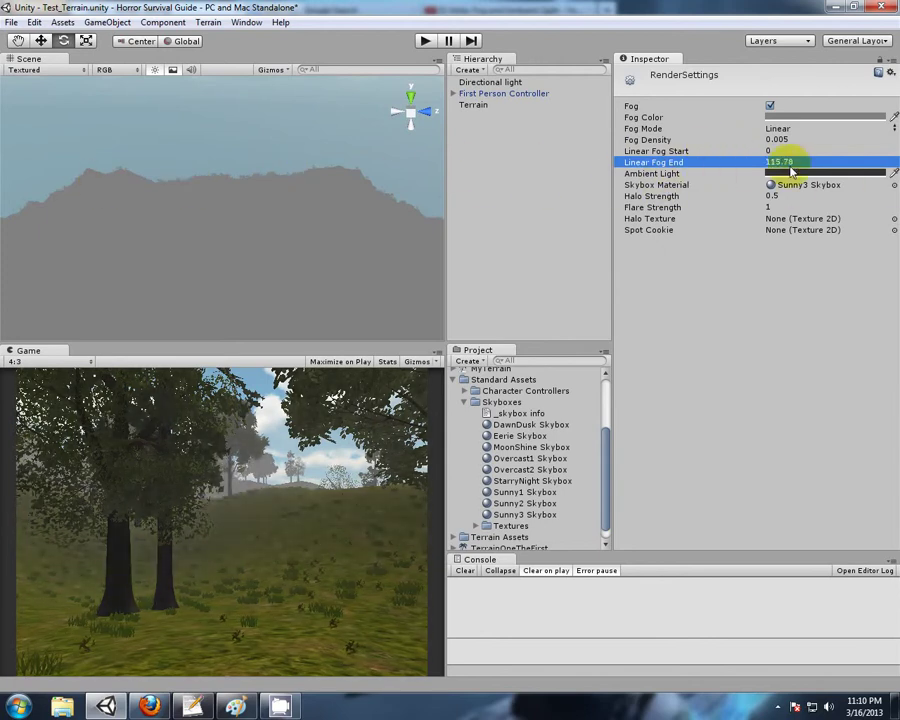
drag(790, 172, 88, 109)
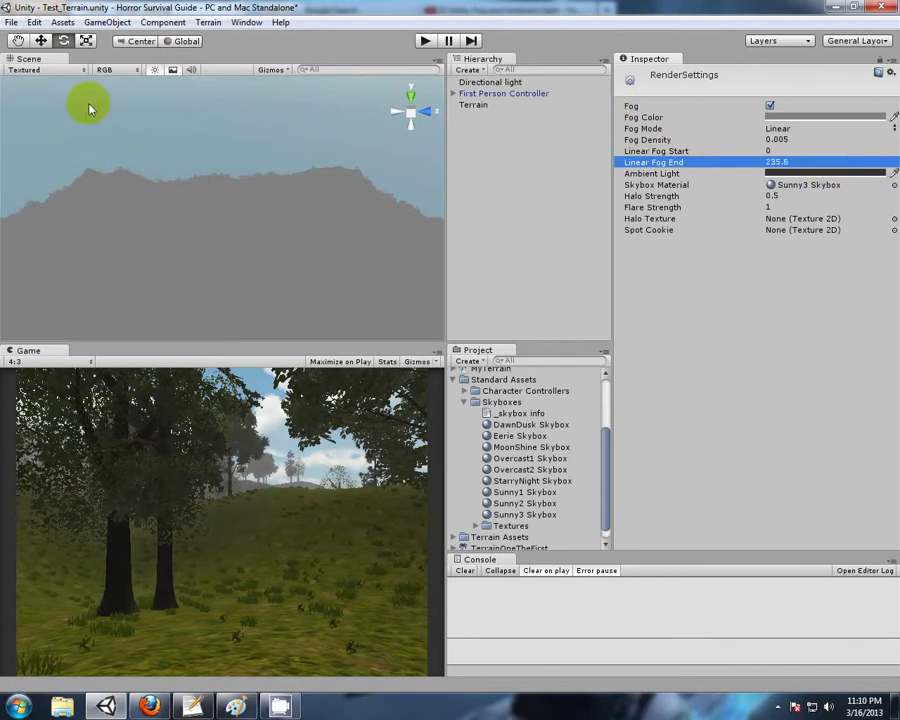
drag(393, 110, 801, 86)
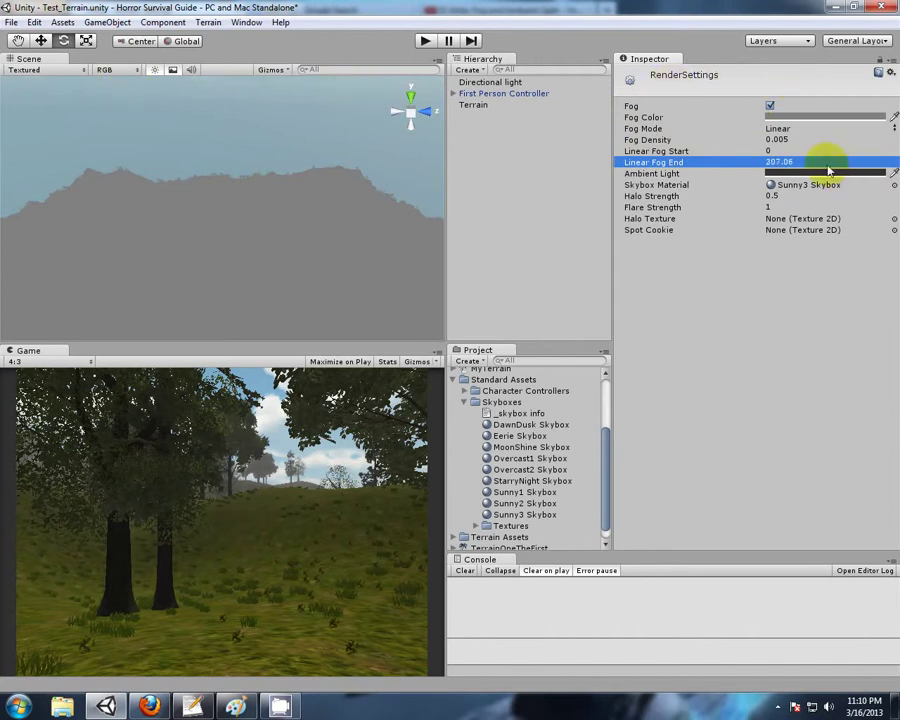
- Set Fog Mode back to Exp2 with Fog Density 0.005, then enter play mode
click(780, 128)
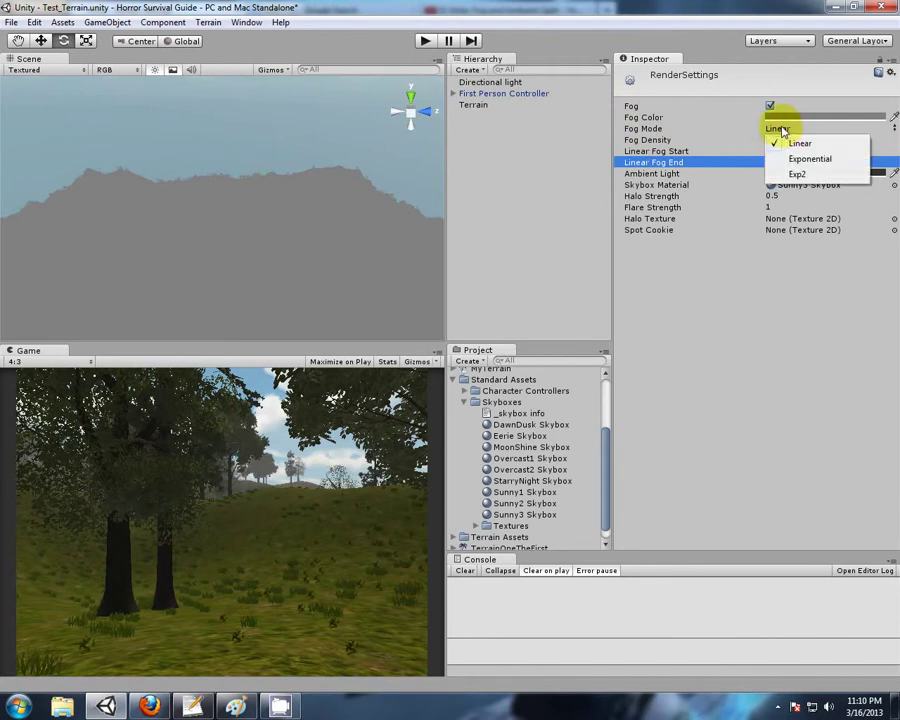
click(797, 175)
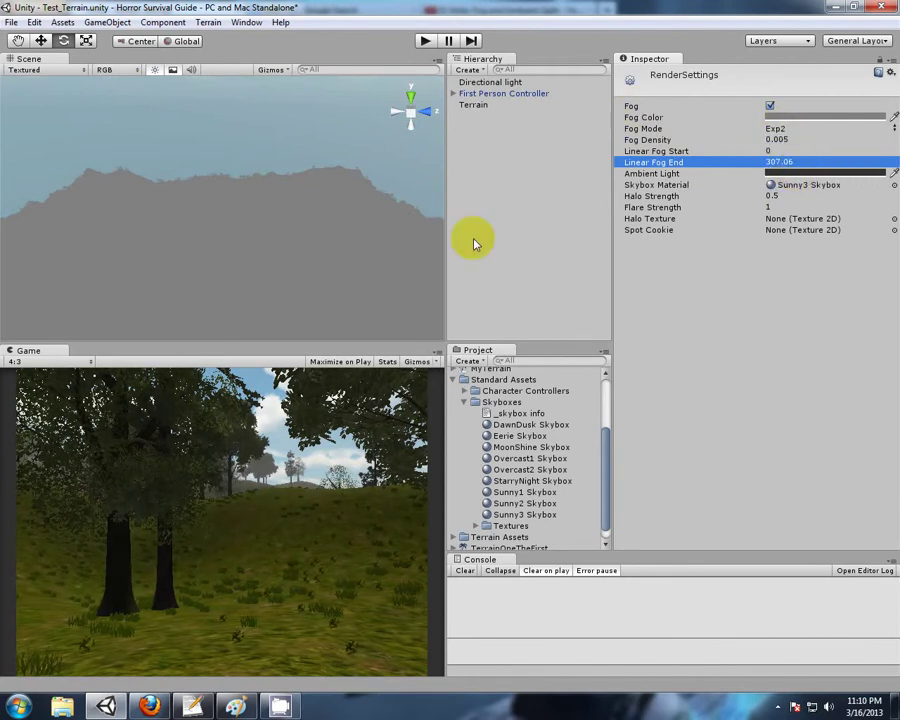
click(786, 140)
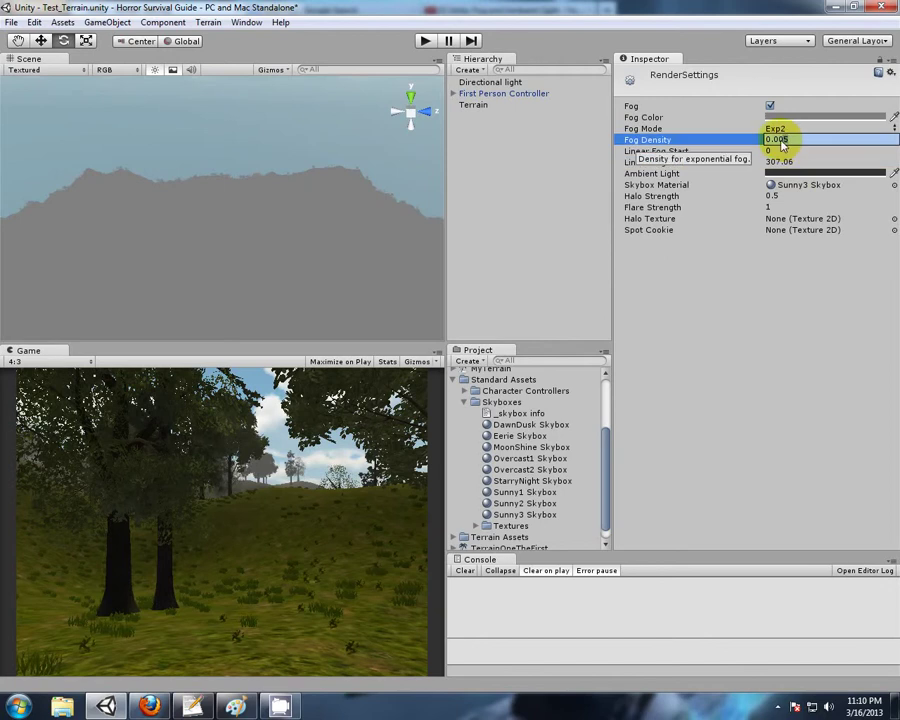
text(0.02)
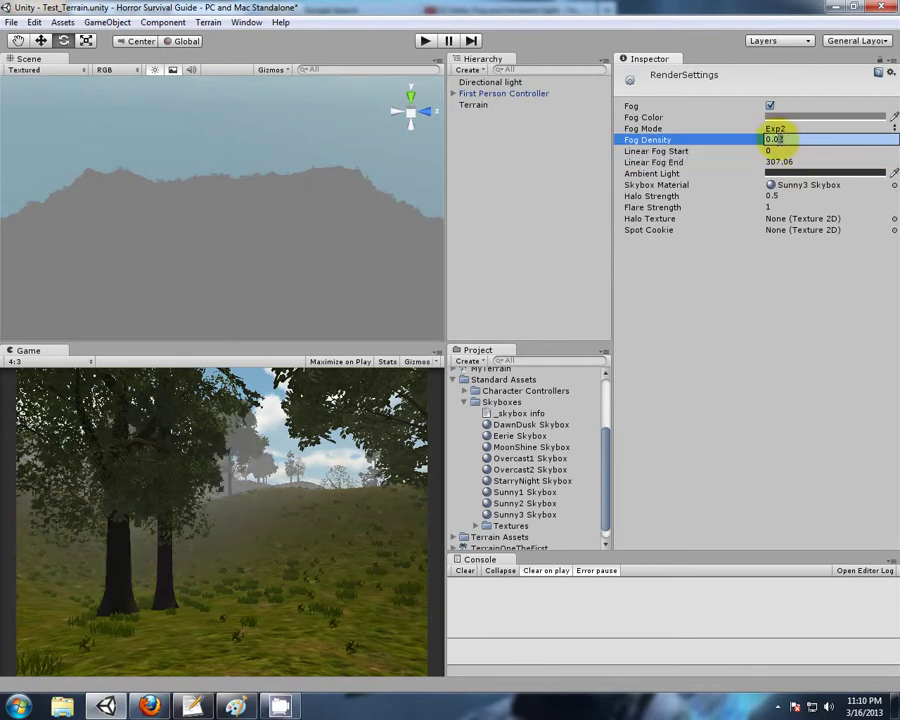
key(BackSpace)
text(1)
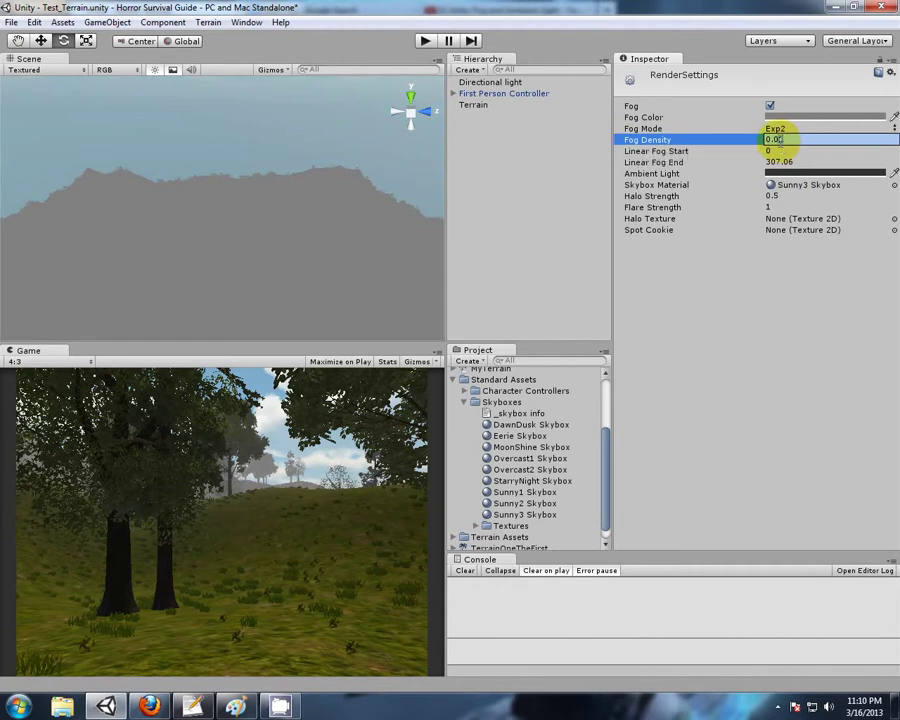
key(BackSpace)
text(05)
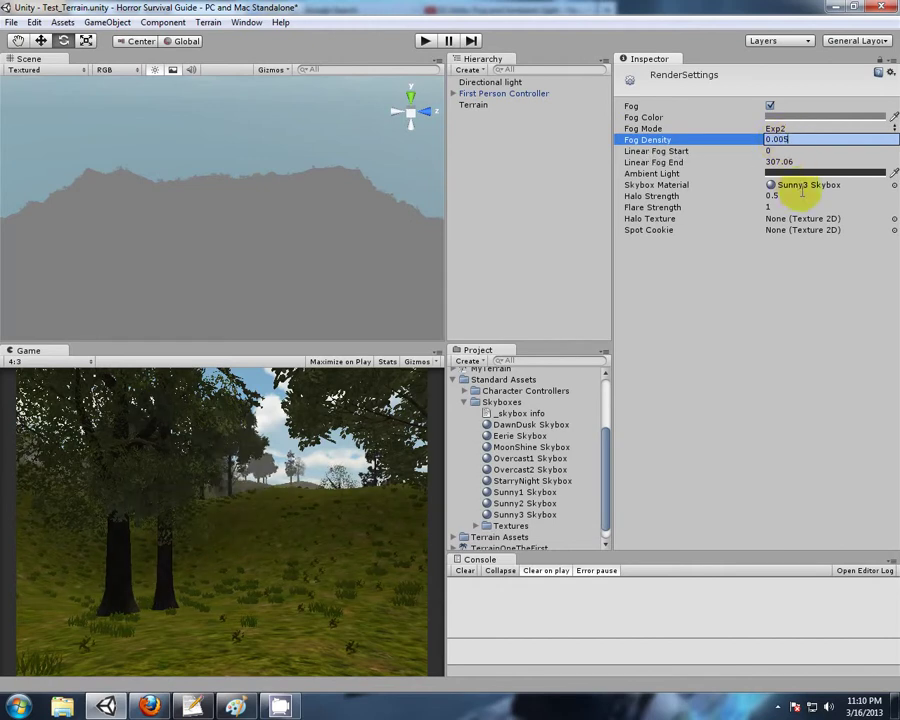
key(Return)
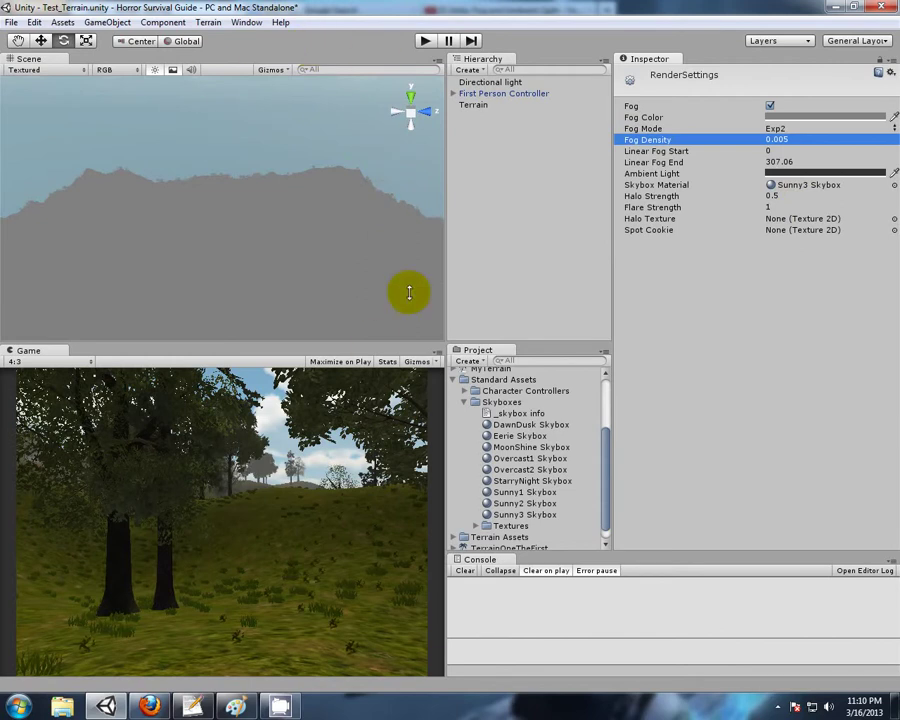
click(424, 42)
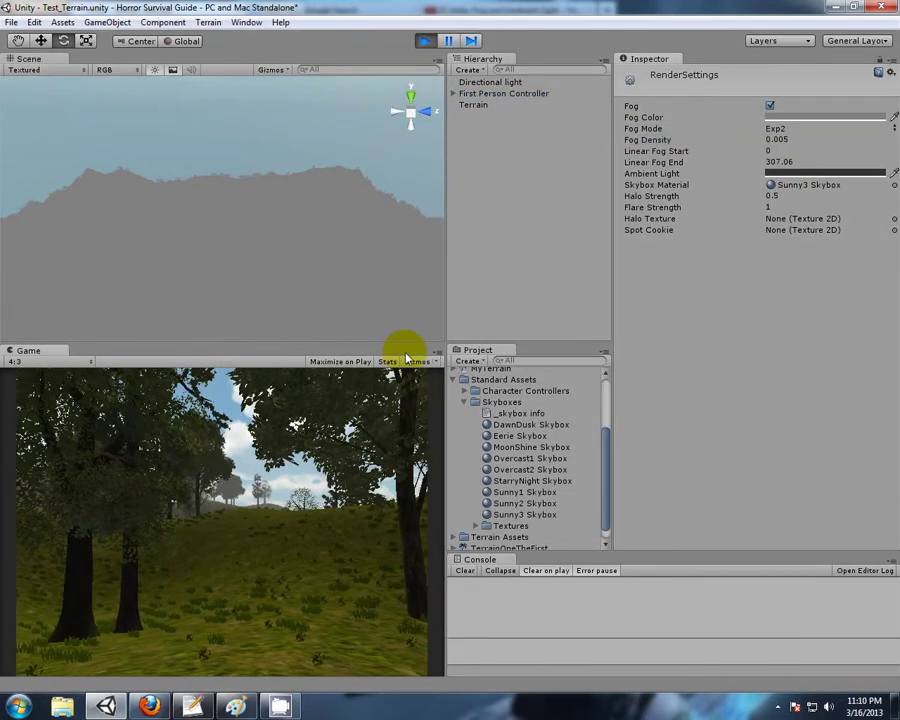
- Walk the player out of the forest across the grassy hills toward the foggy distant trees
key(w)
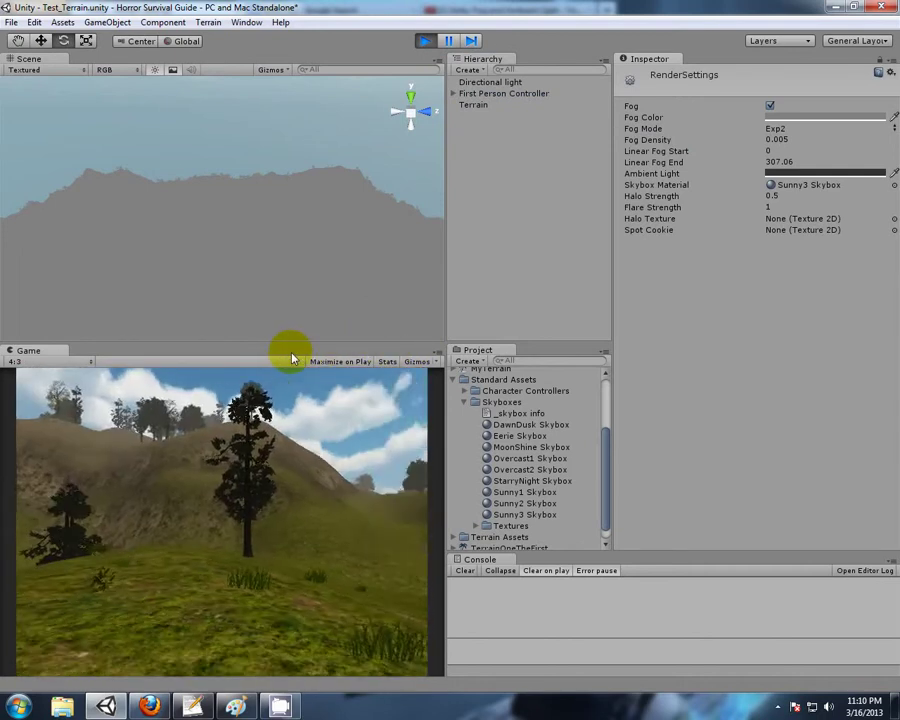
key(w)
key(w)
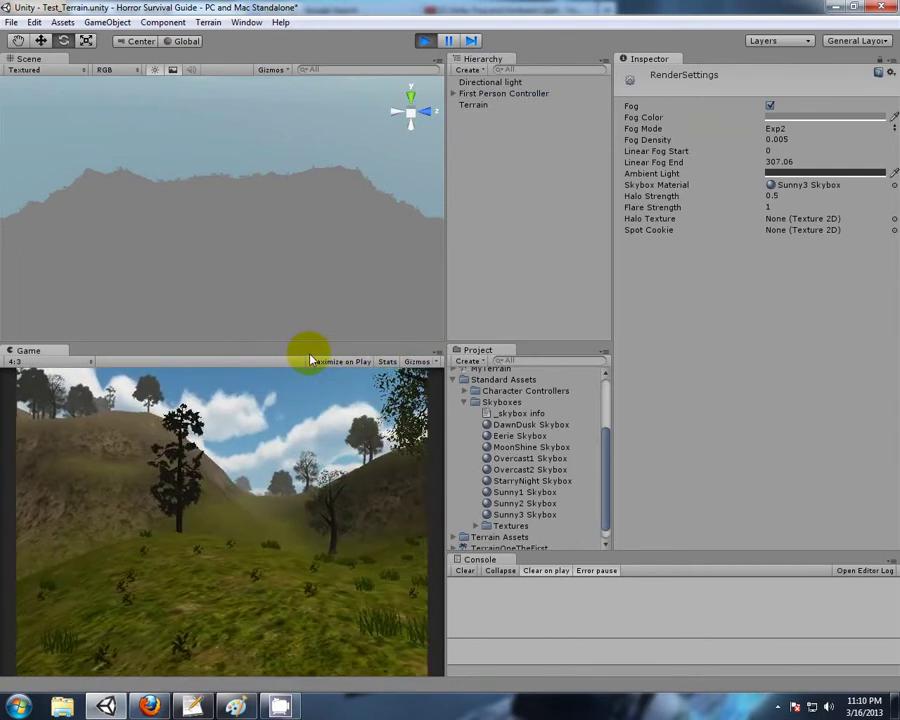
key(w)
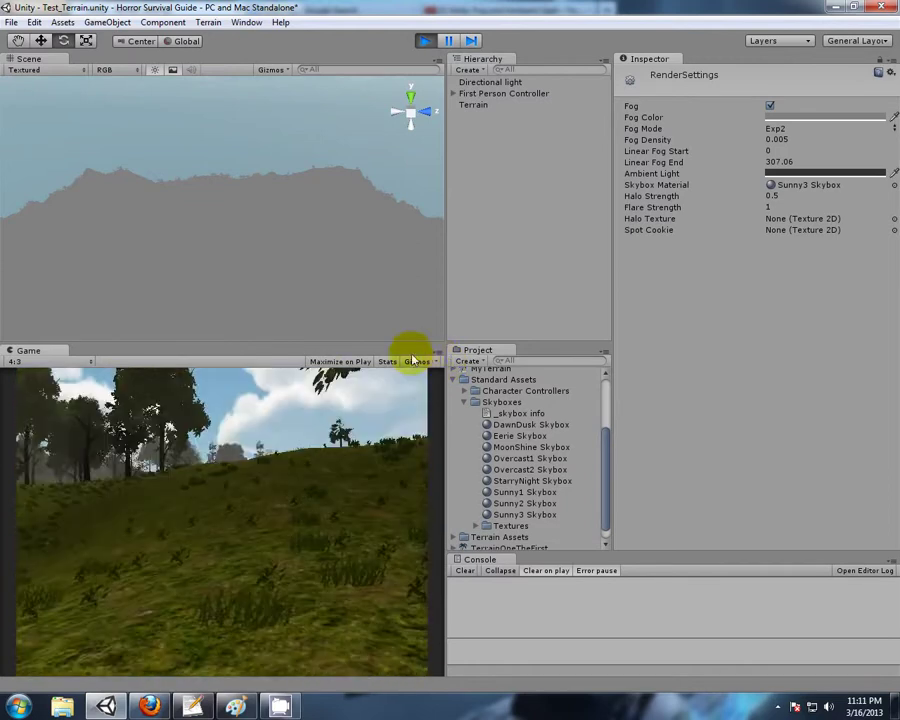
key(w)
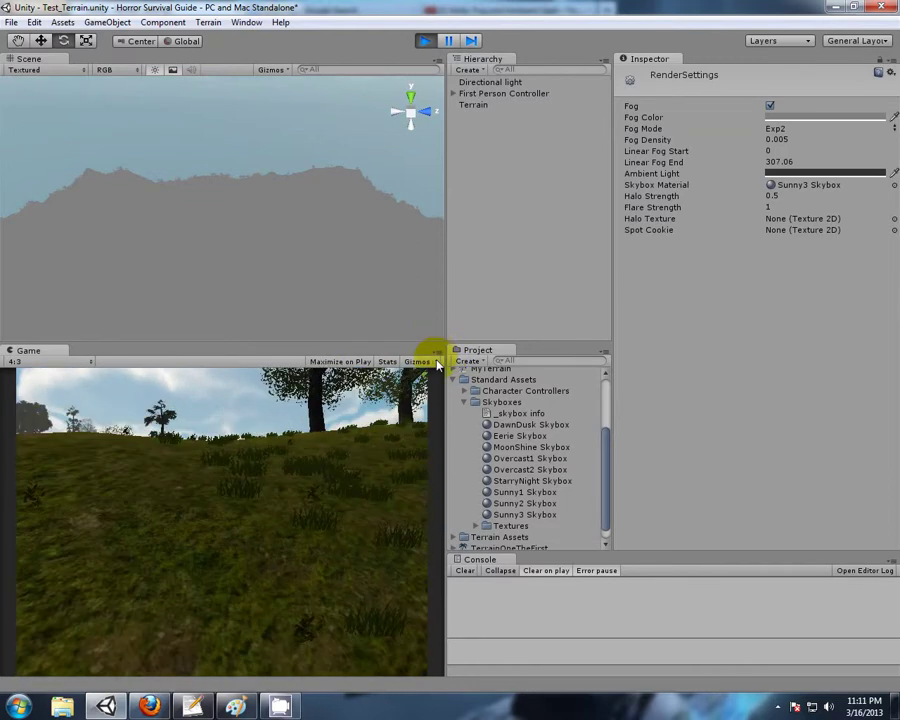
key(w)
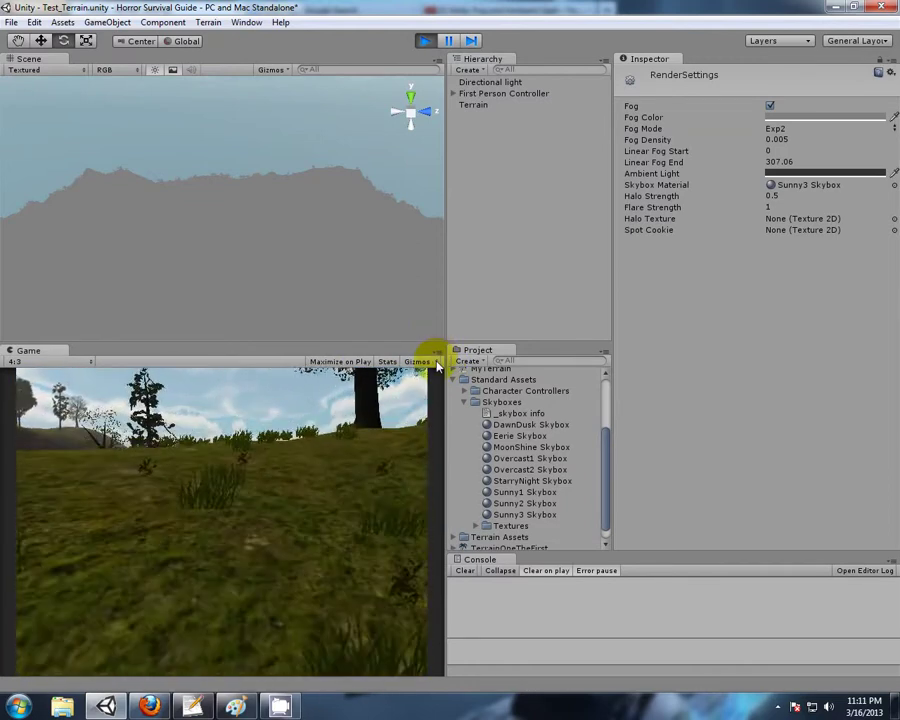
key(w)
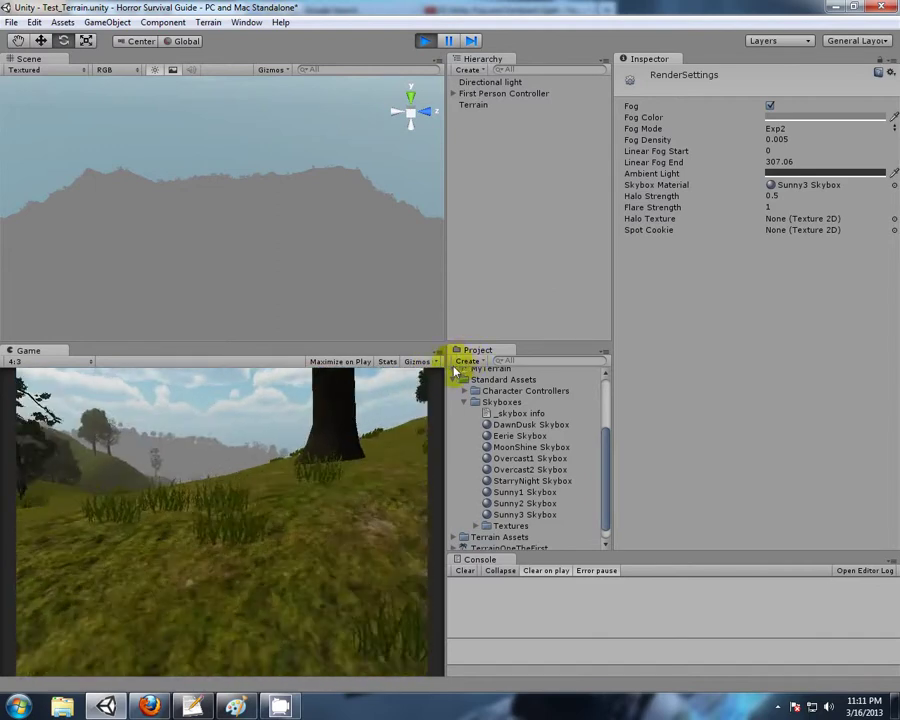
key(w)
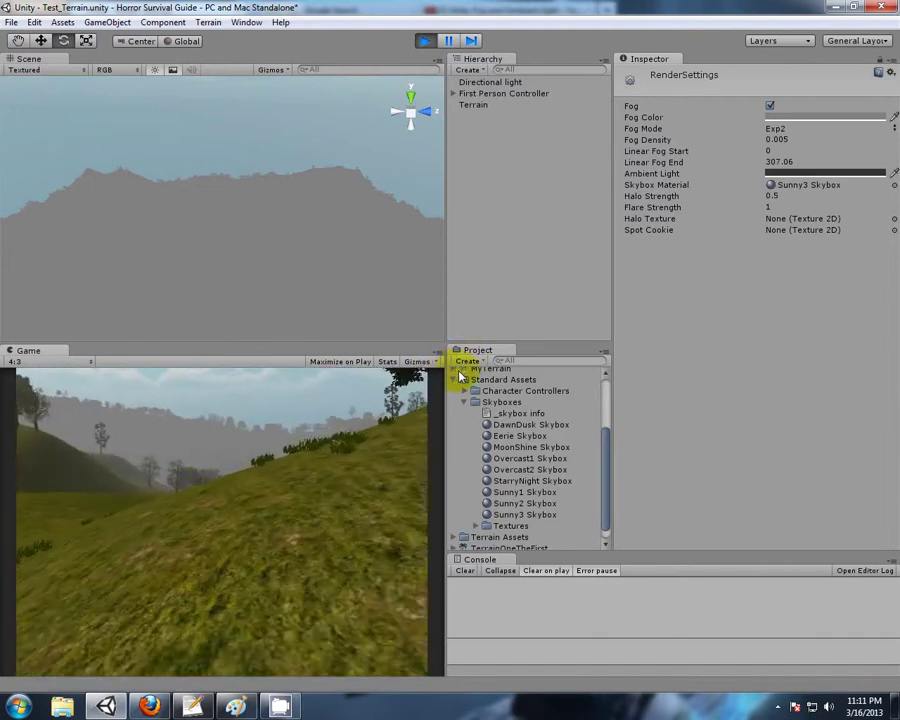
key(w)
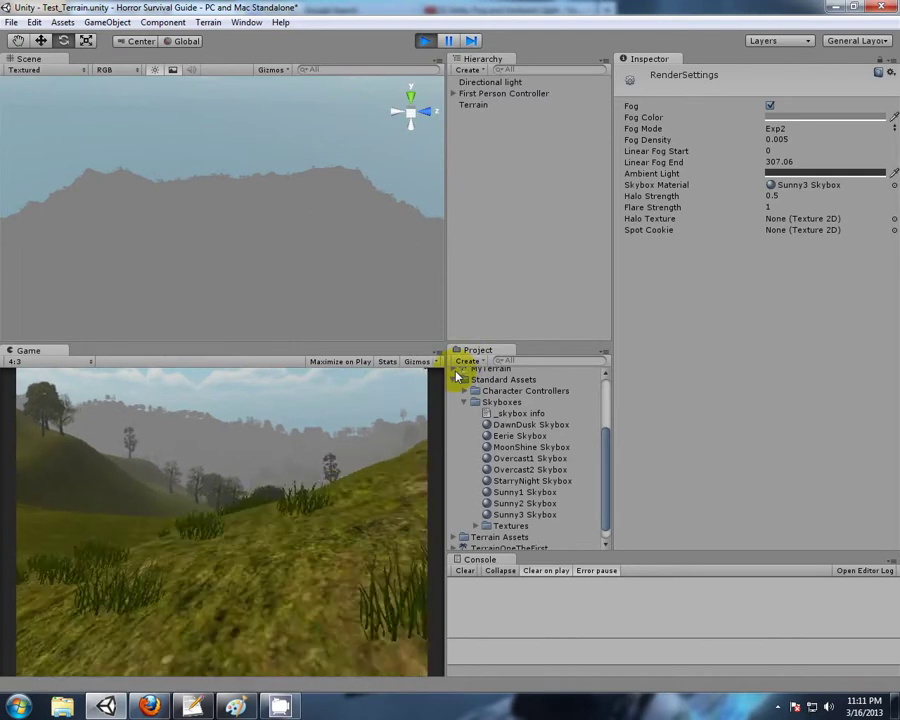
key(w)
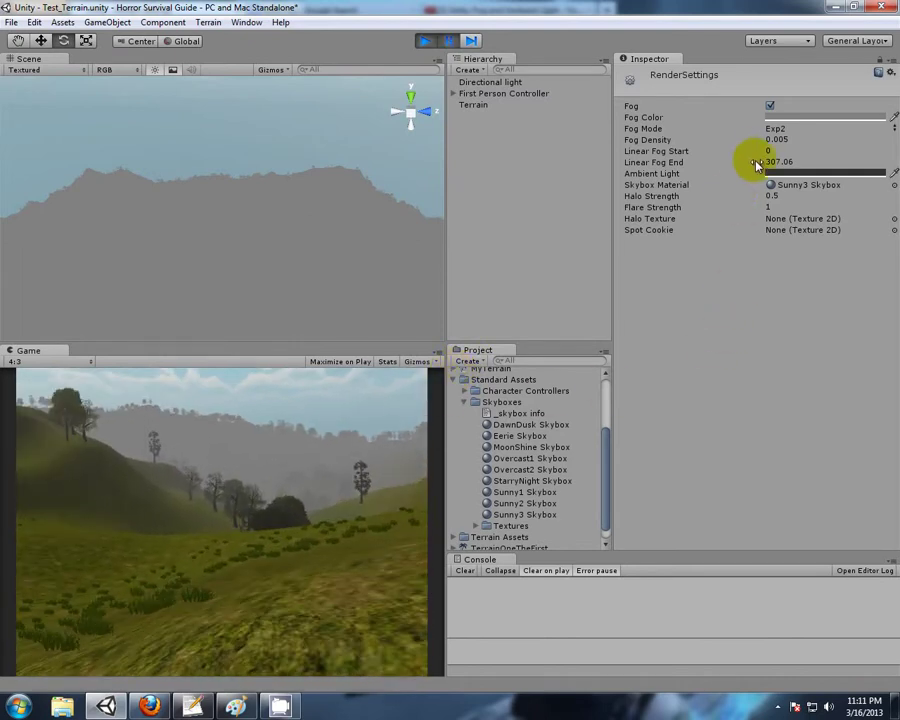
- Try a lighter Fog Density of 0.002 during the play test
click(783, 140)
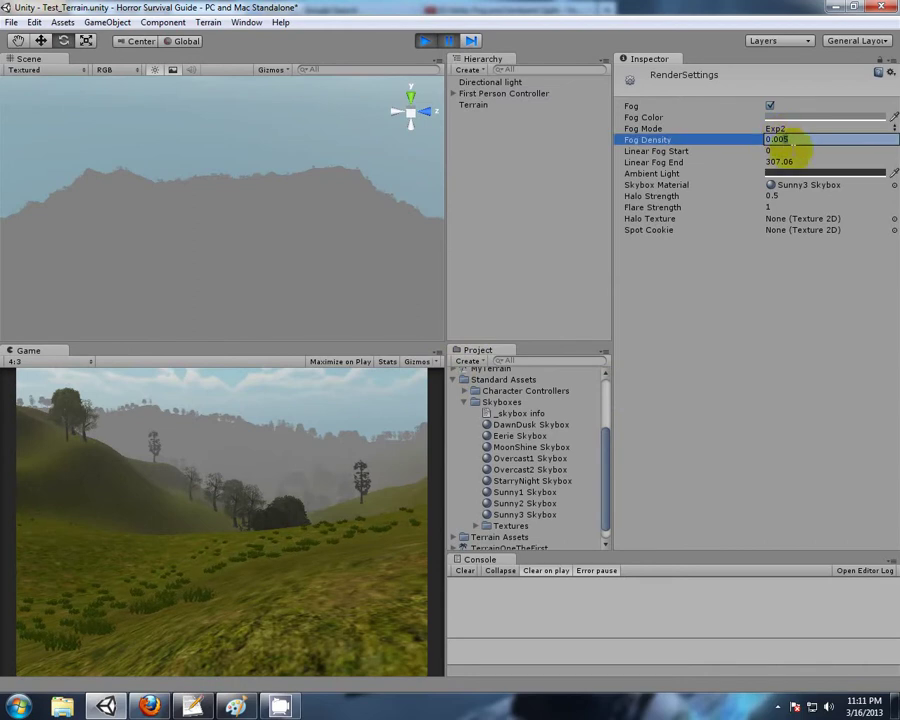
key(BackSpace)
text(2)
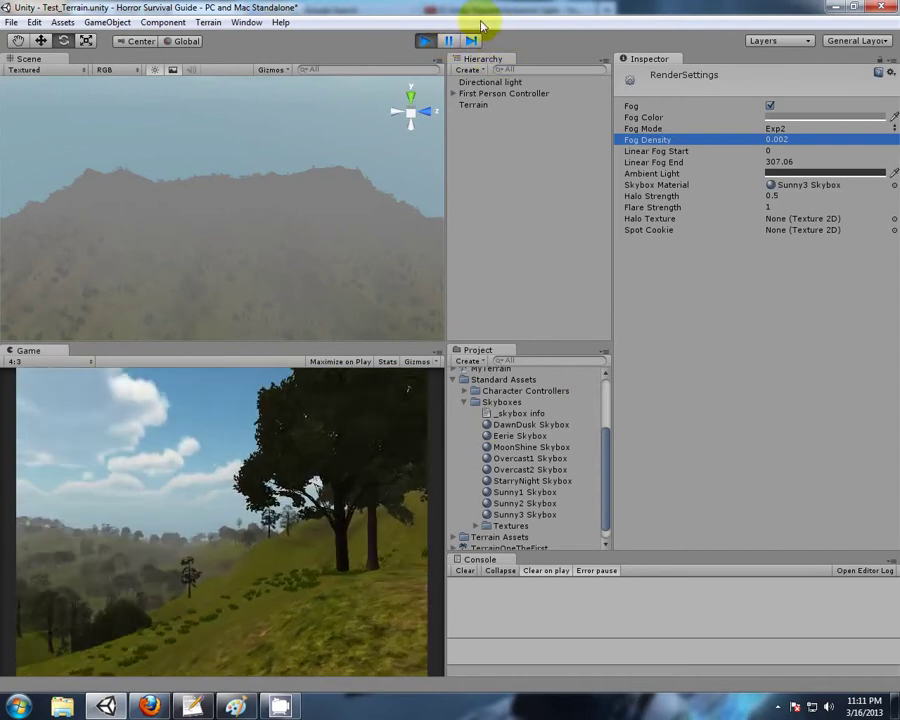
- Walk among the hills and trees of the wooded valley, then stop play mode
key(w)
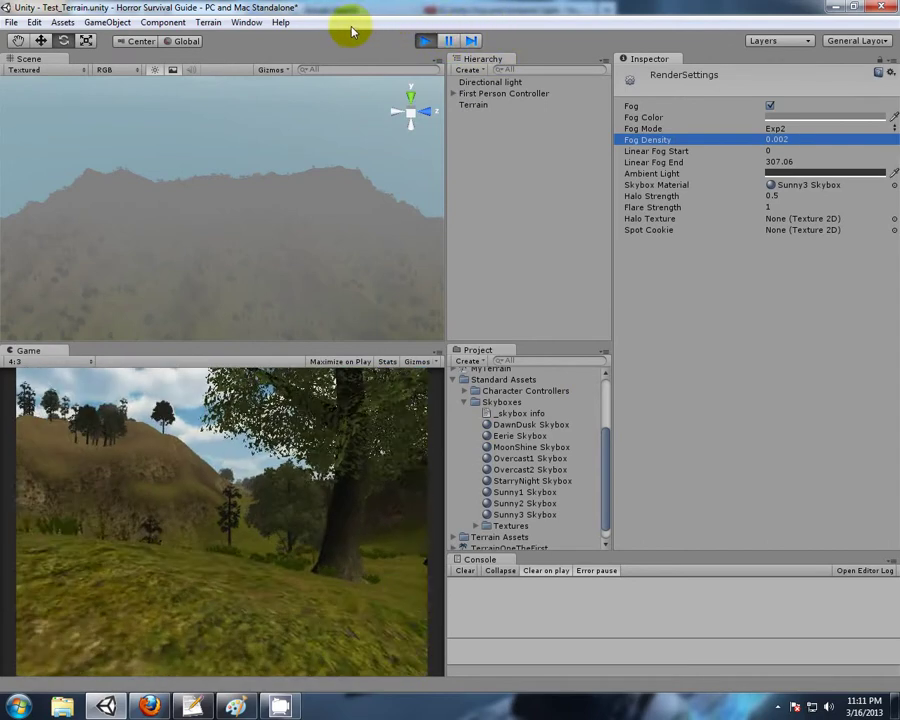
key(w)
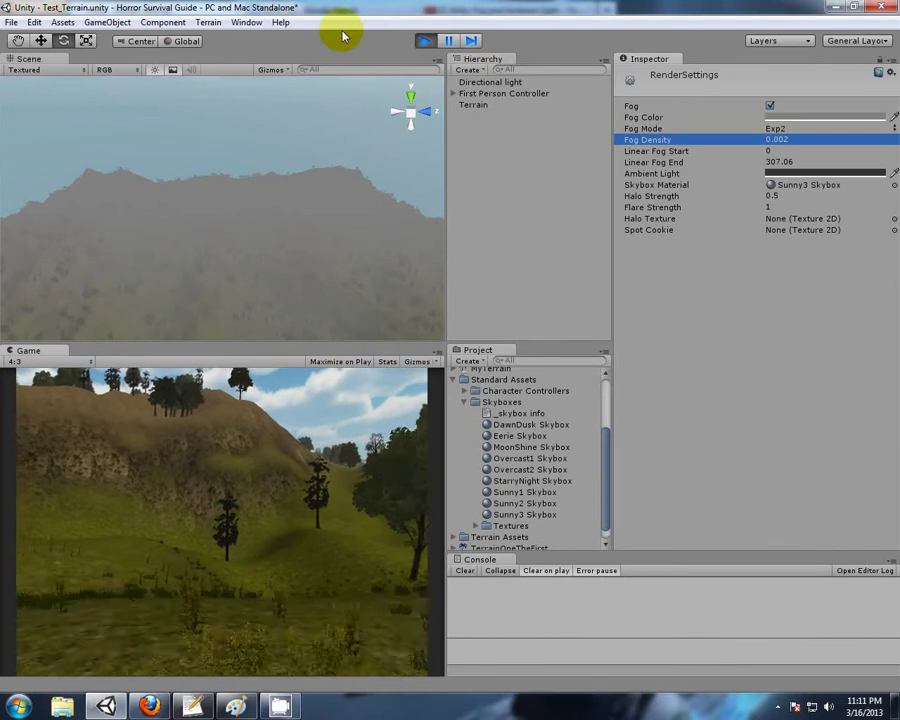
key(w)
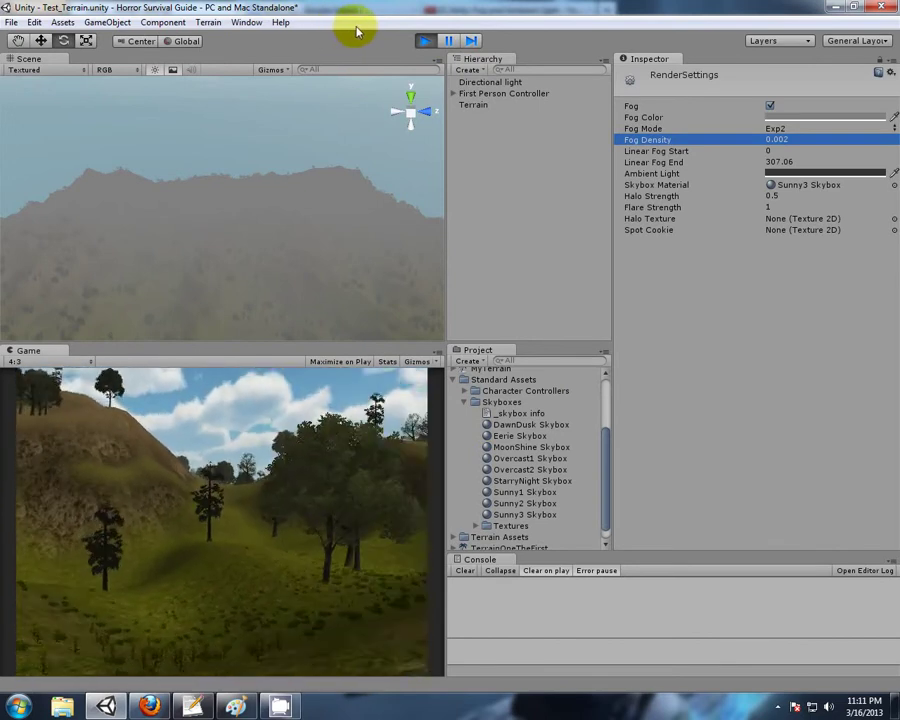
key(w)
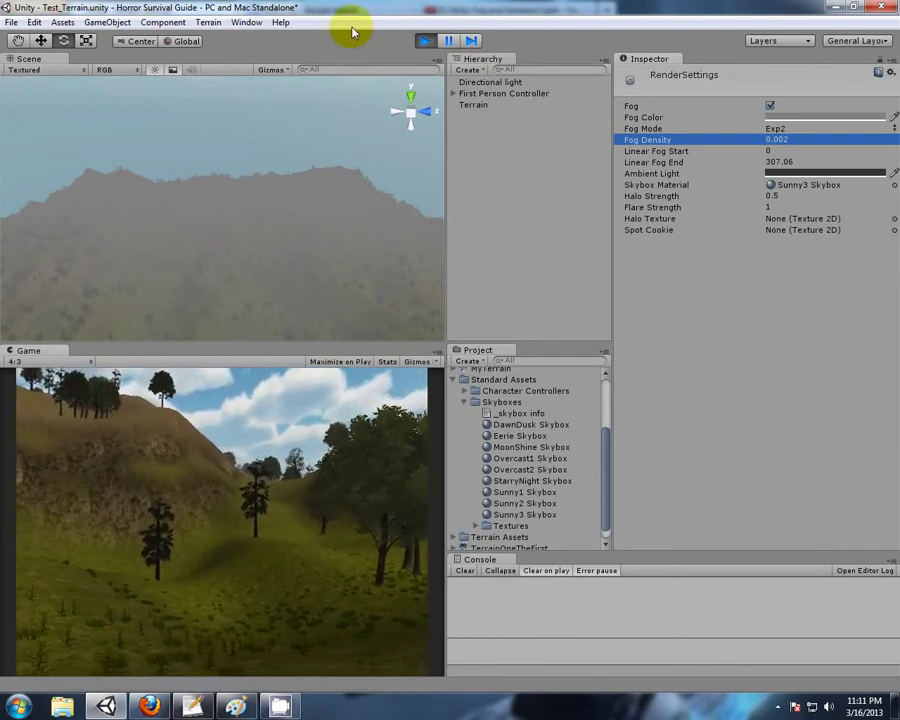
key(w)
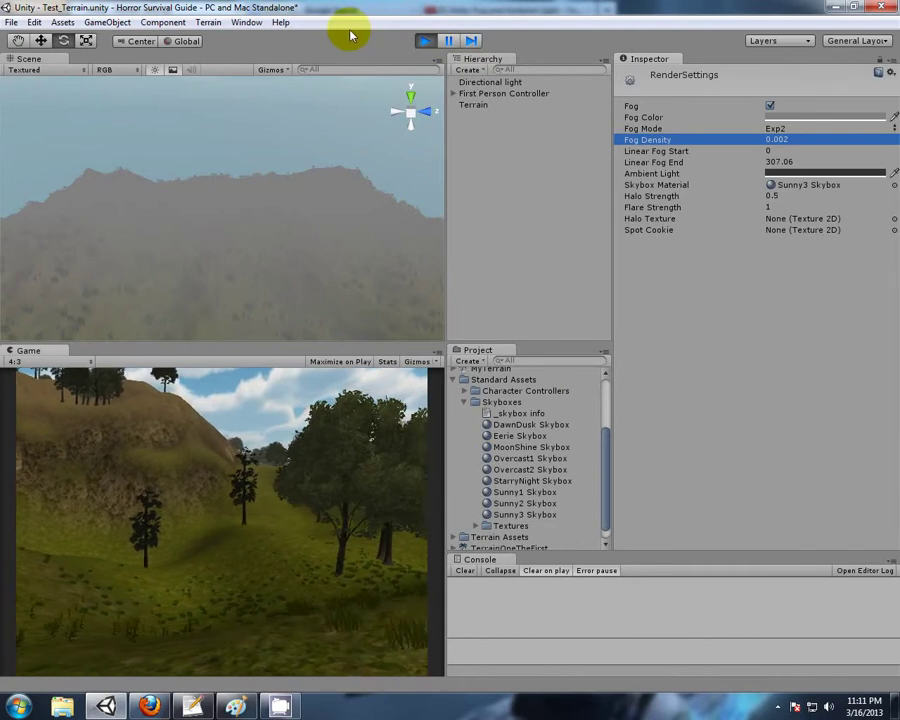
key(w)
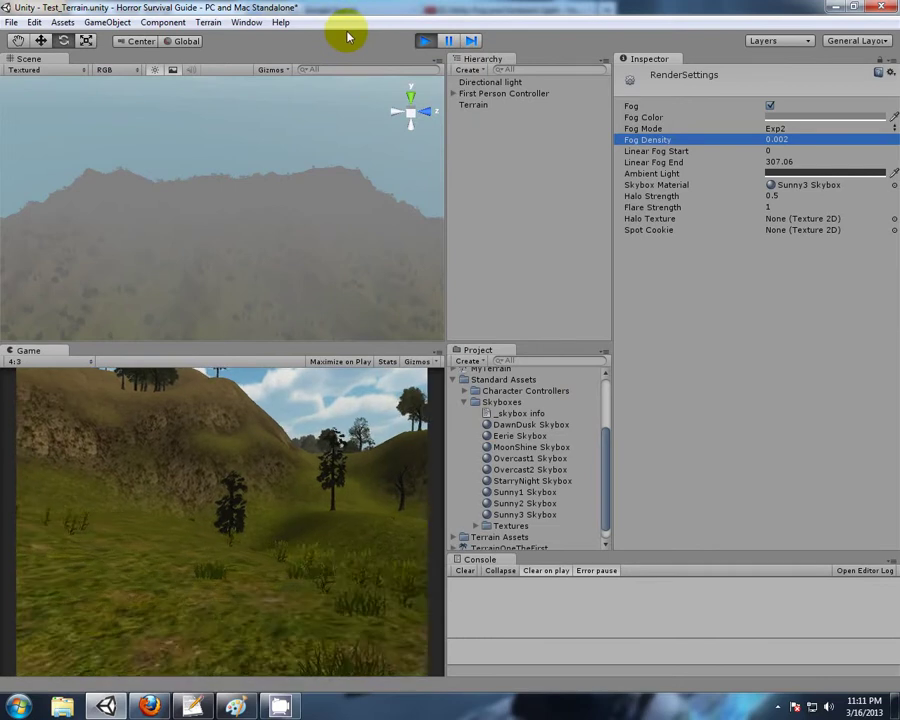
key(w)
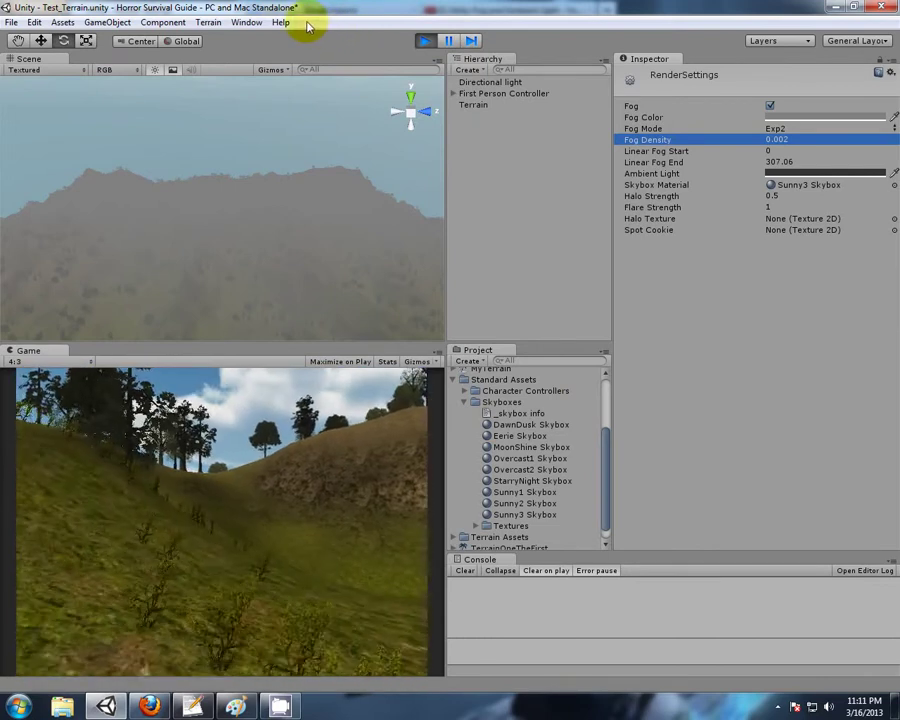
key(w)
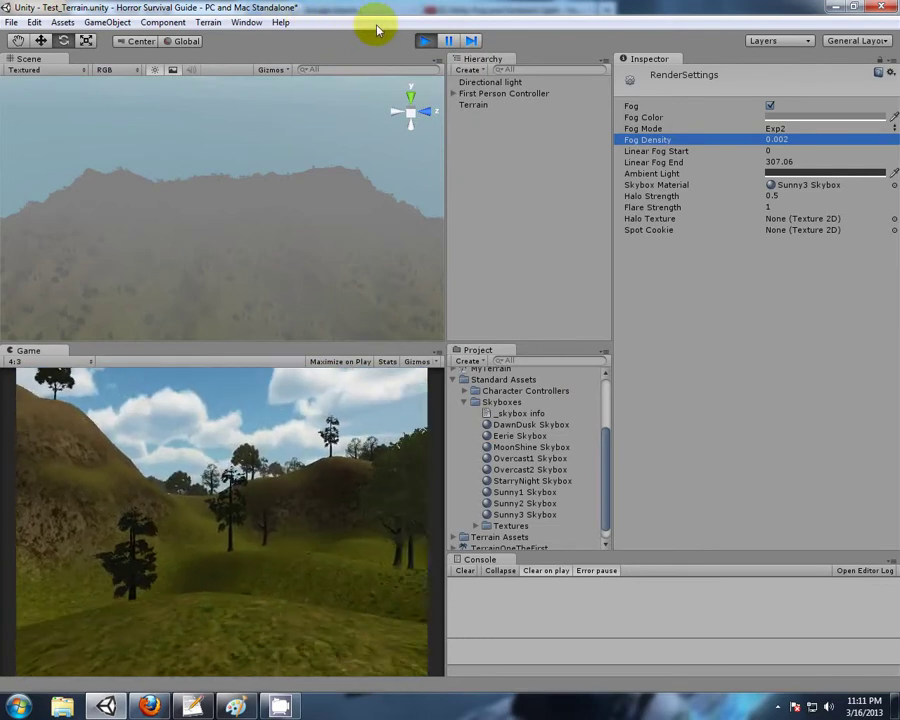
key(w)
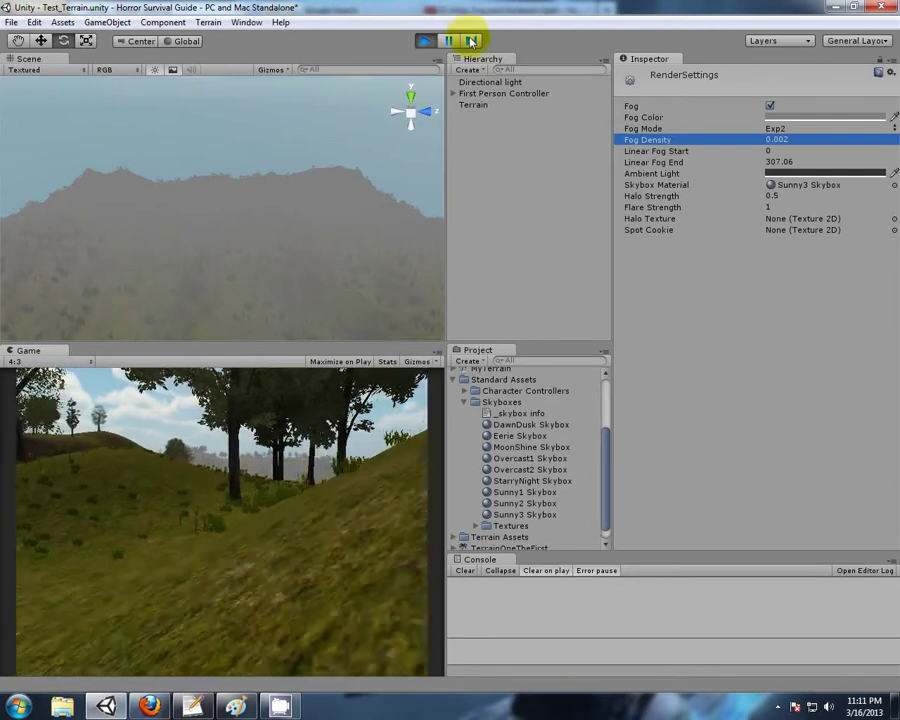
key(w)
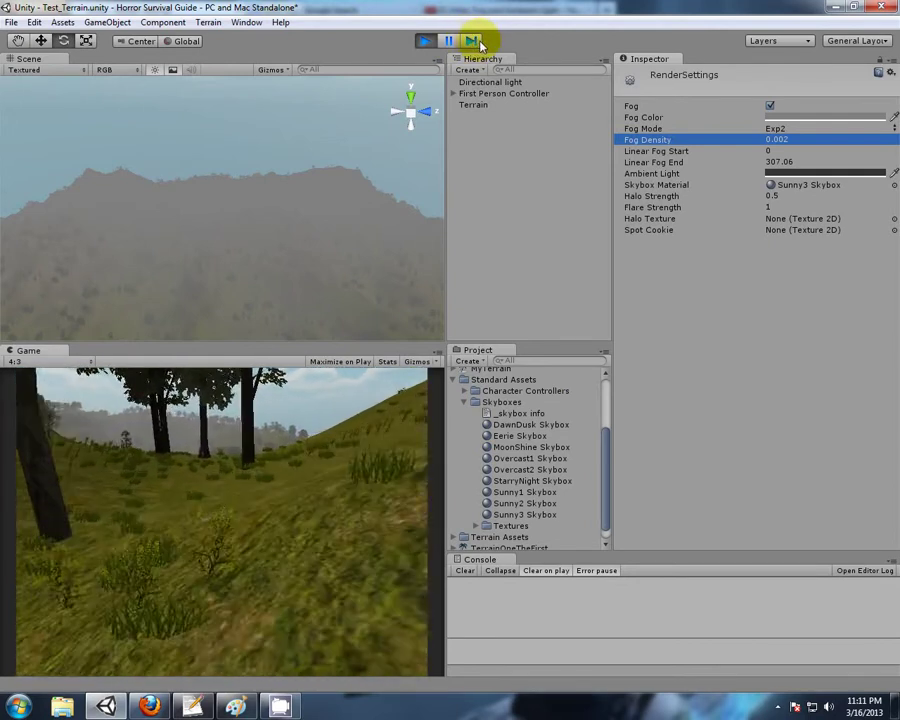
key(w)
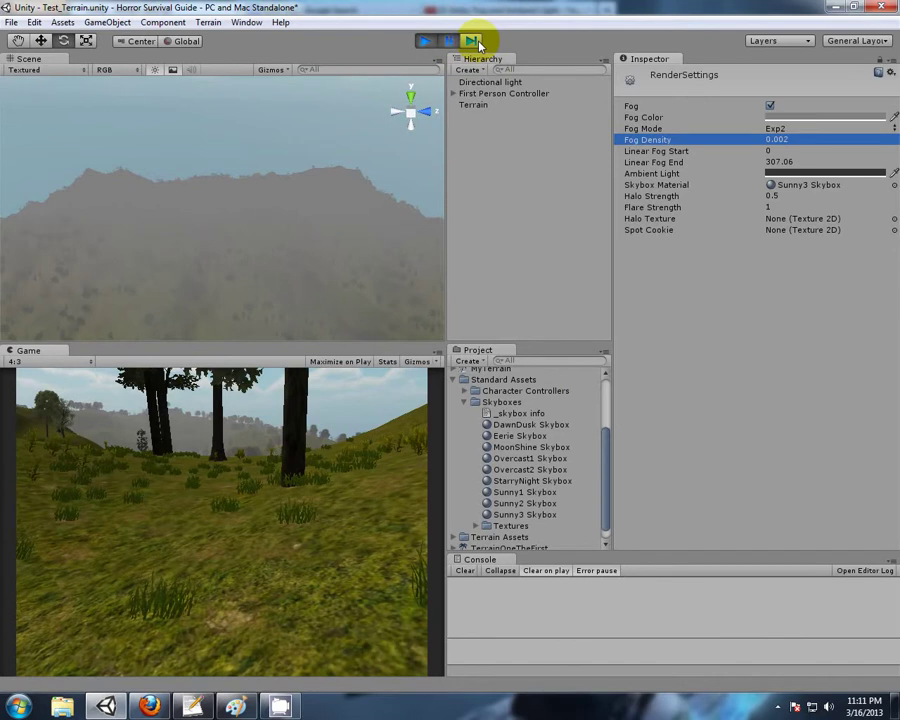
click(424, 41)
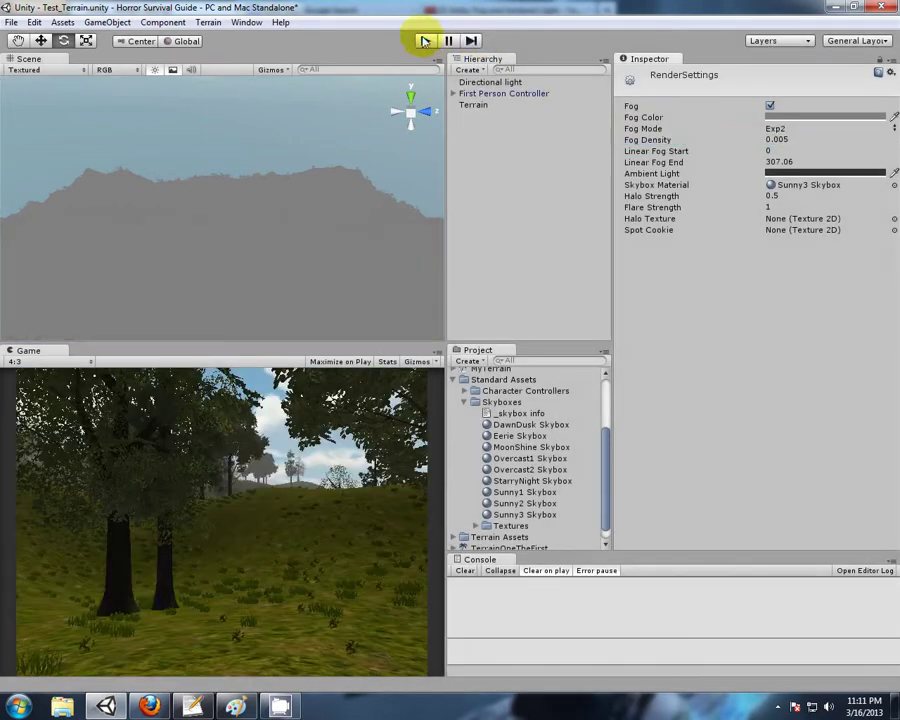
- Set the First Person Controller's Character Motor Max Forward Speed to 8
click(480, 94)
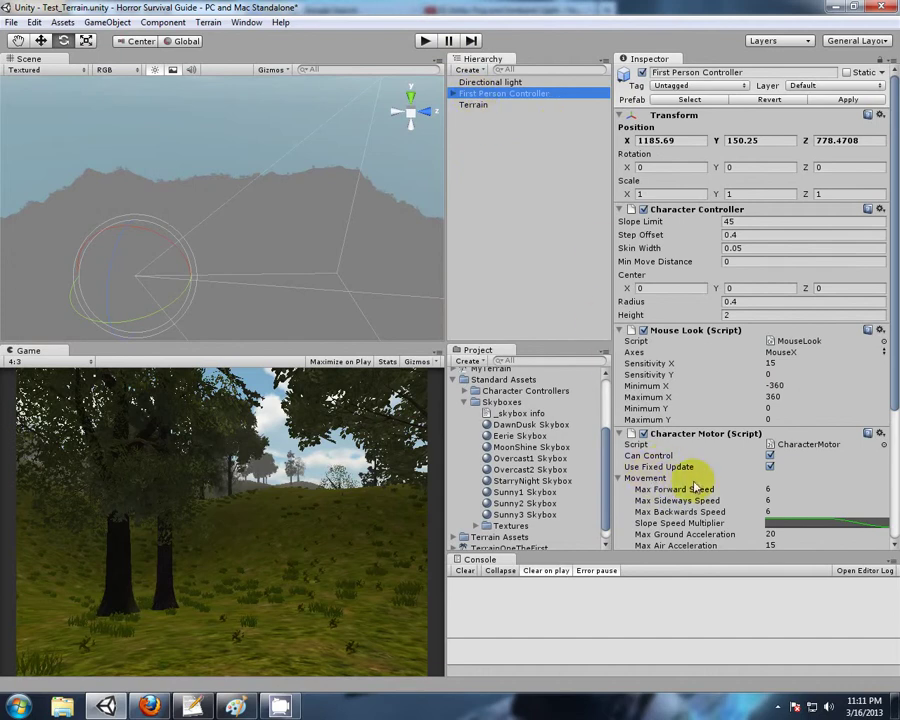
click(768, 489)
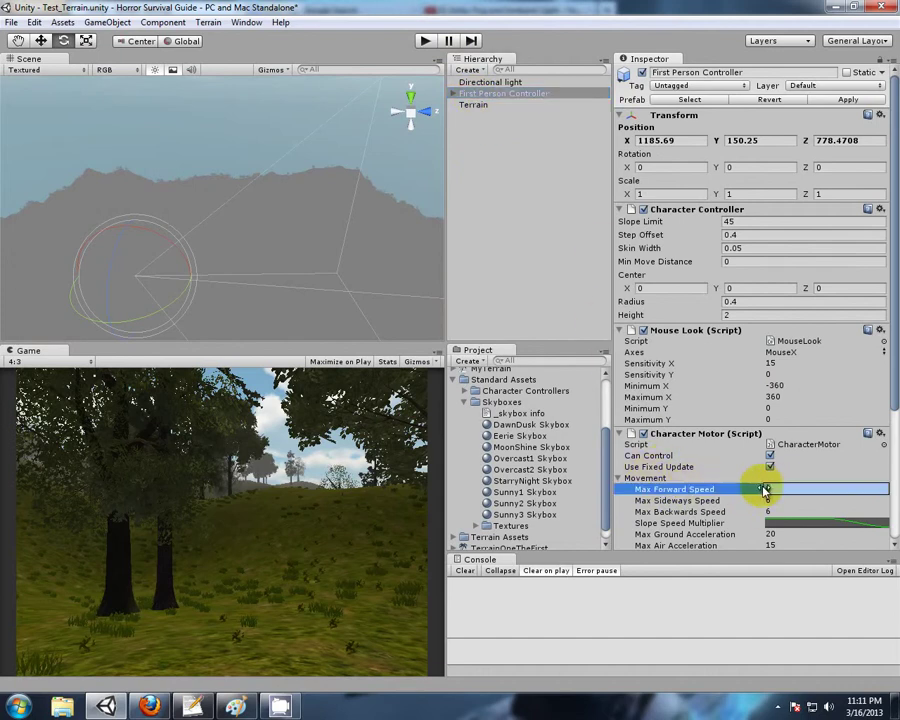
text(8)
key(Return)
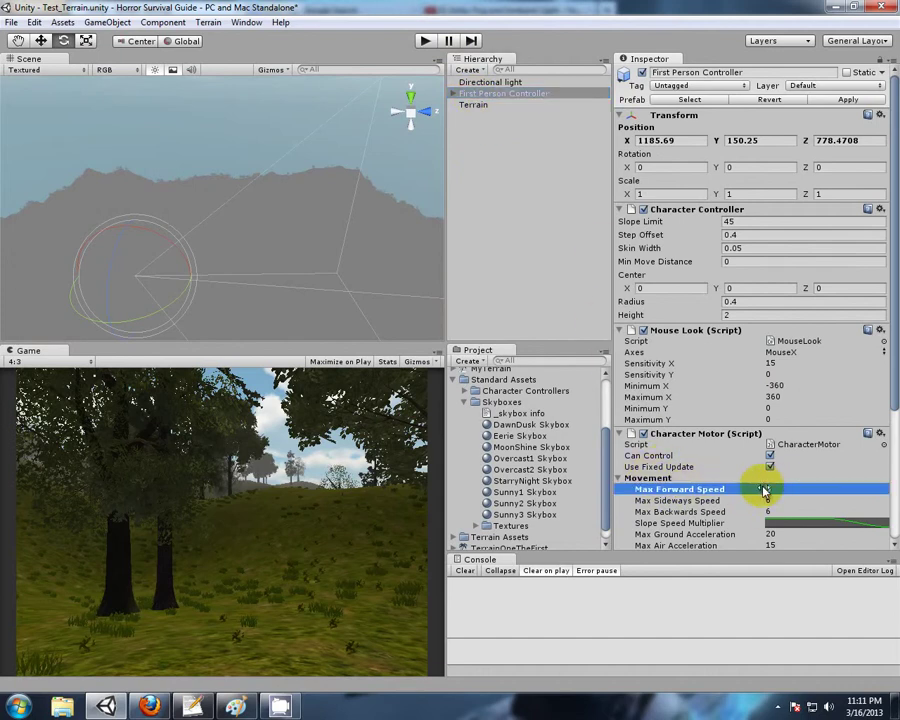
- Play the scene and walk uphill at the faster speed, turning the view left
click(425, 42)
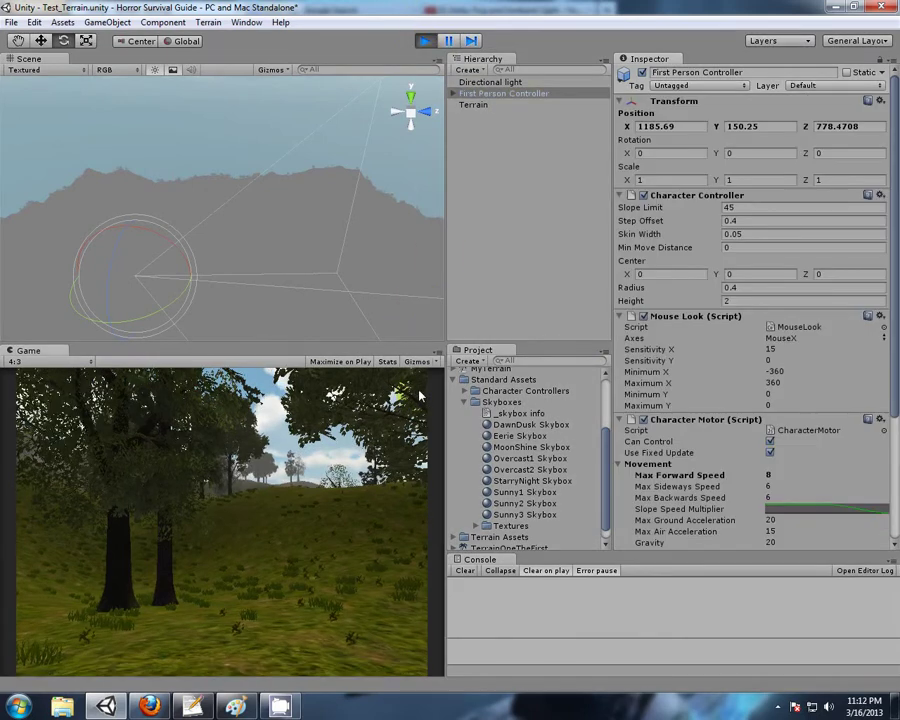
key(w)
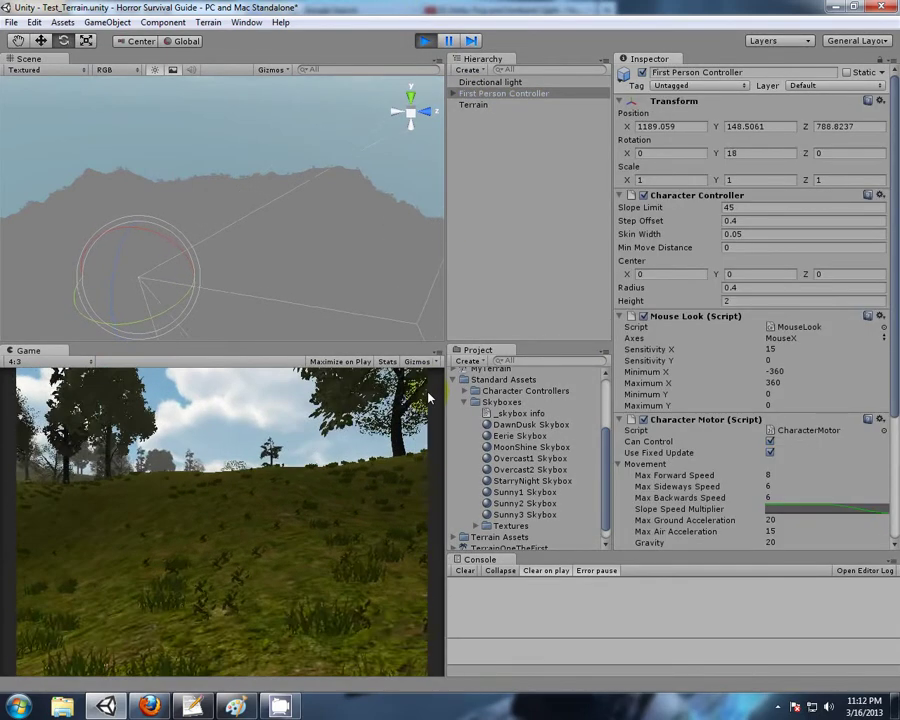
key(w)
click(428, 398)
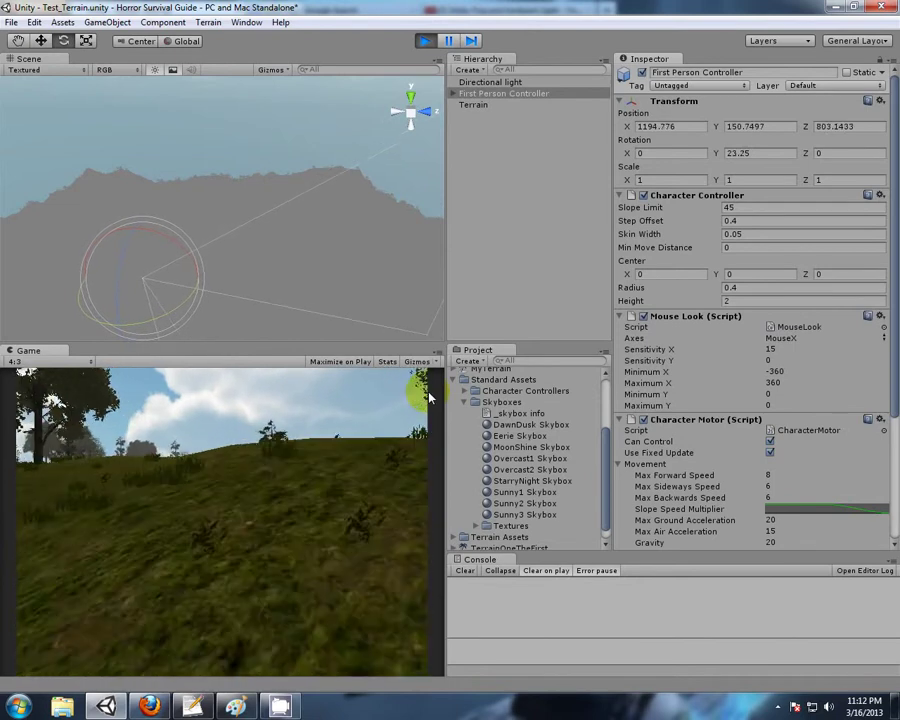
key(w)
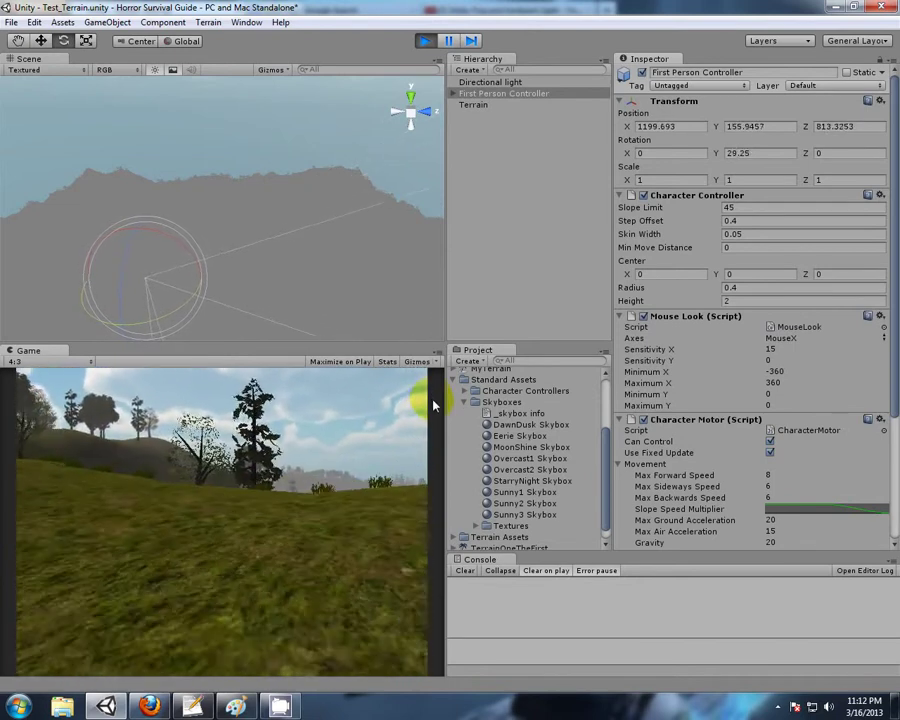
key(w)
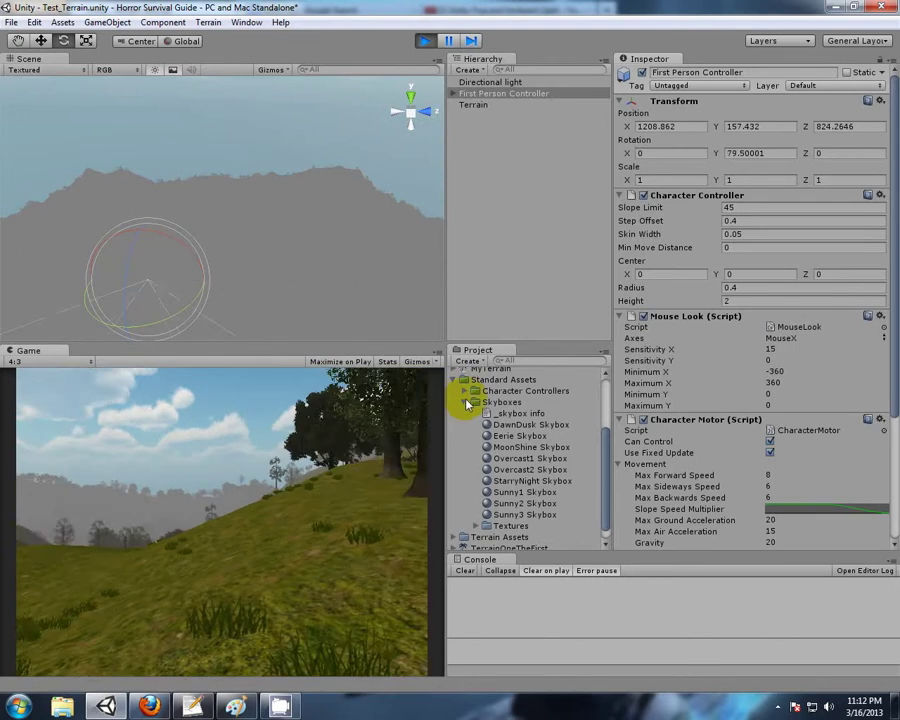
drag(466, 403, 331, 398)
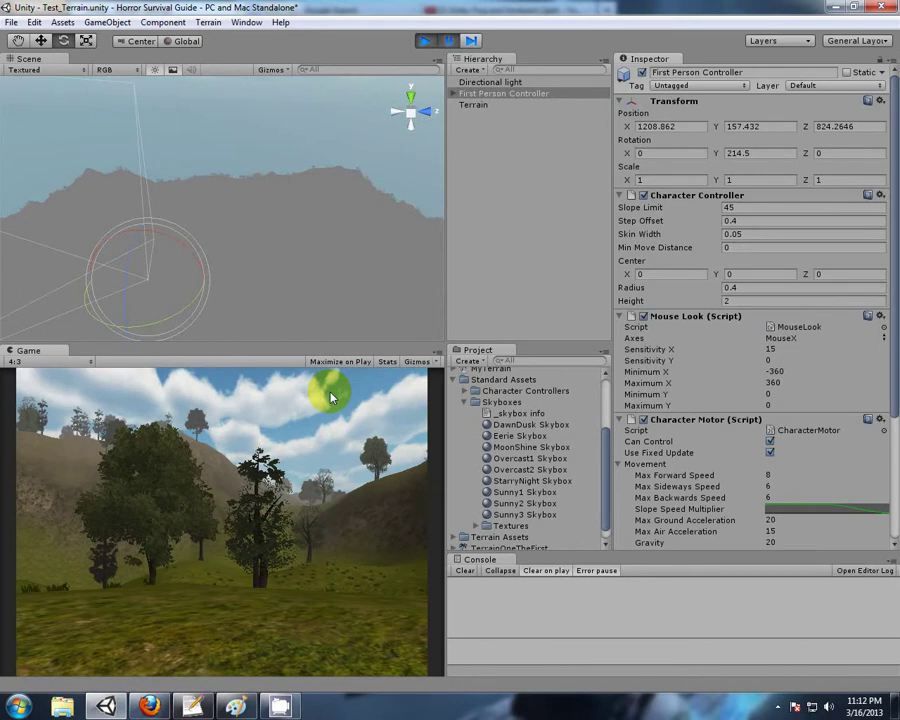
- Use an Inspector context menu and other editor controls while the play test runs
click(779, 706)
right_click(777, 637)
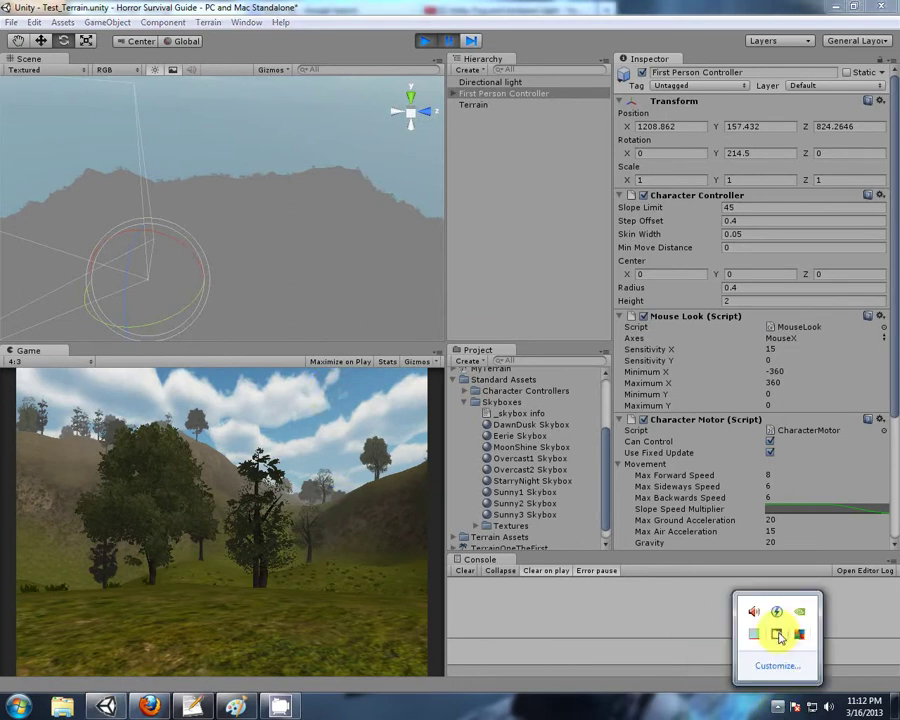
click(804, 657)
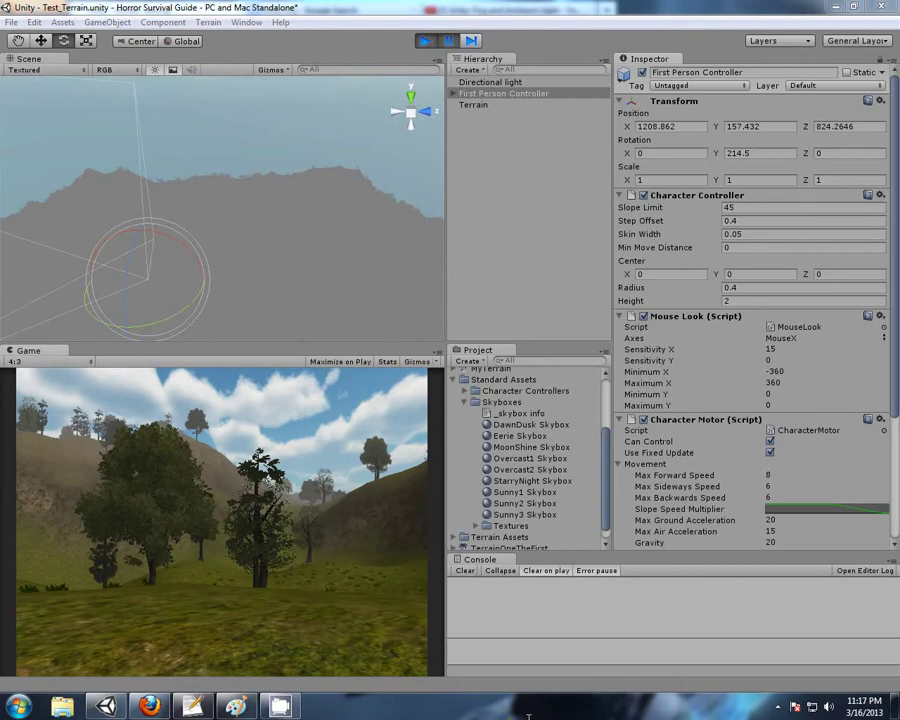
click(427, 690)
click(171, 72)
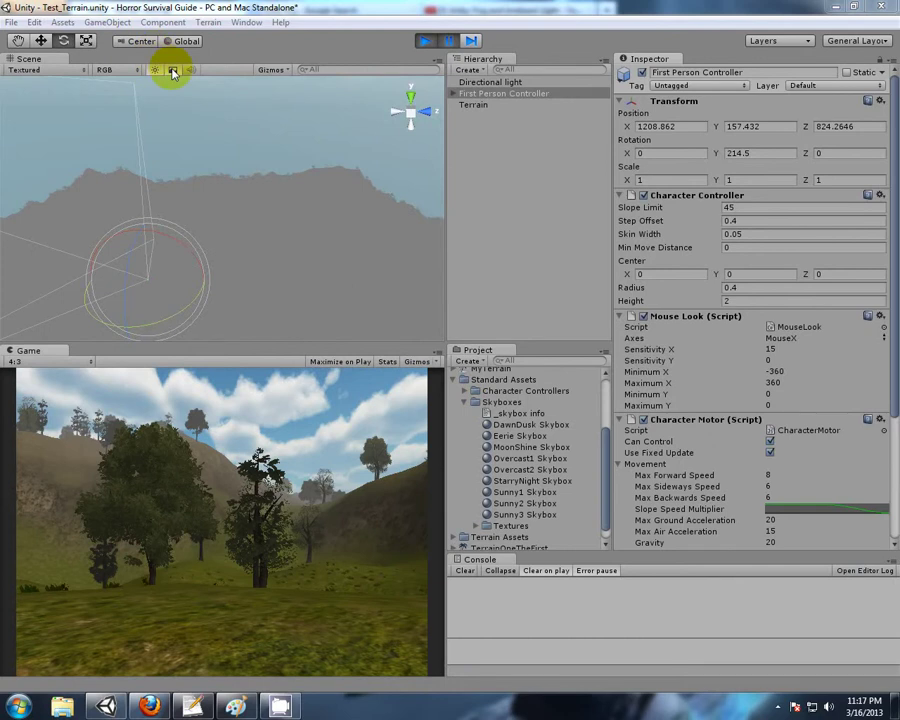
- Stop the play test and open Edit > Render Settings, showing Exp2 fog at 0.005
click(430, 43)
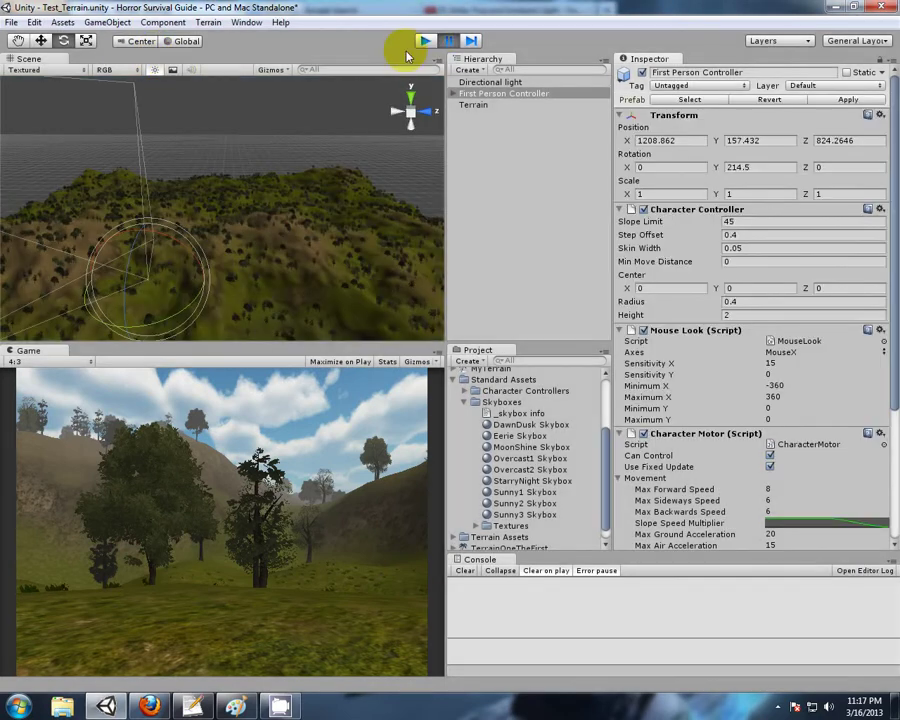
click(13, 24)
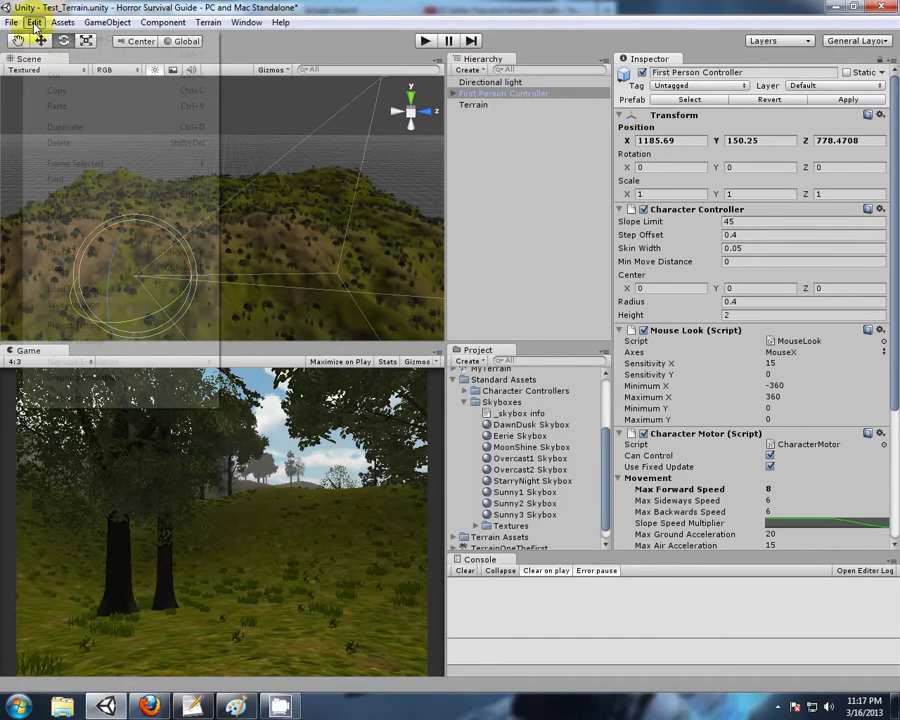
mouse_move(34, 22)
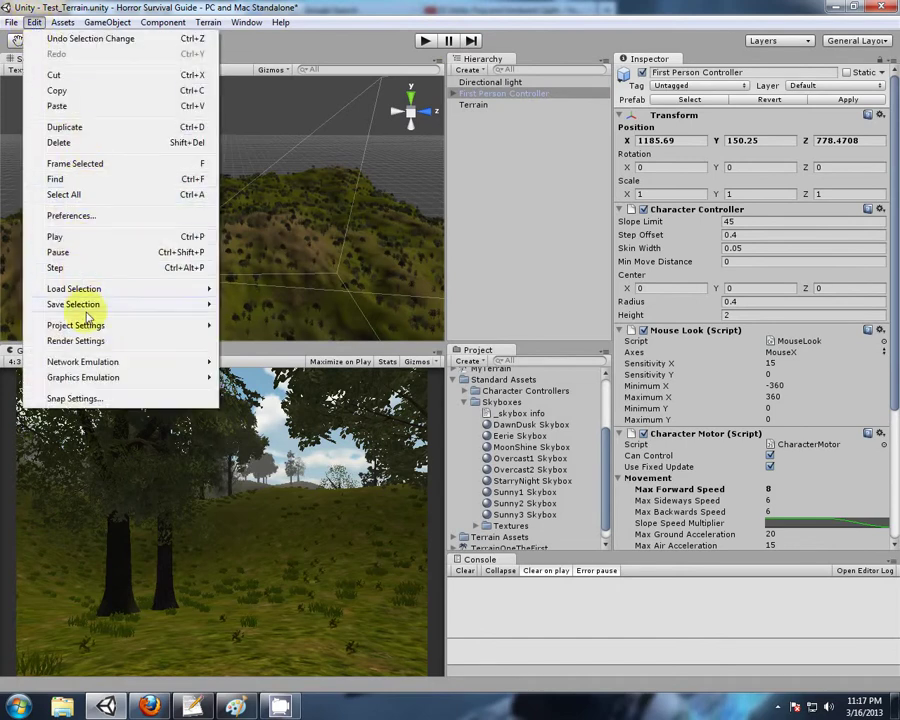
click(88, 342)
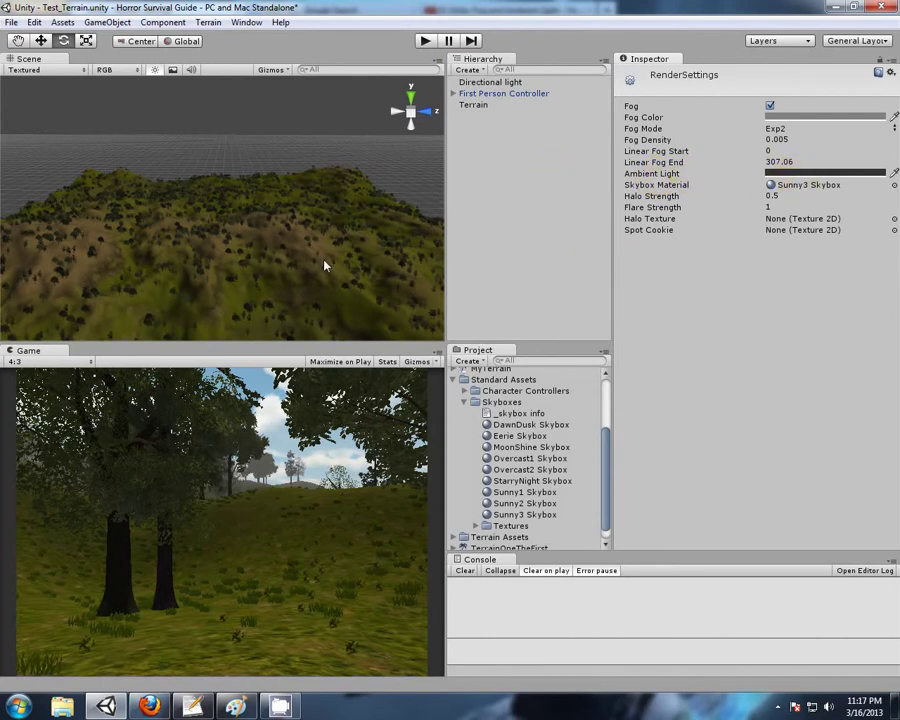
- Uncheck the Directional light in the Inspector to darken the terrain
click(484, 83)
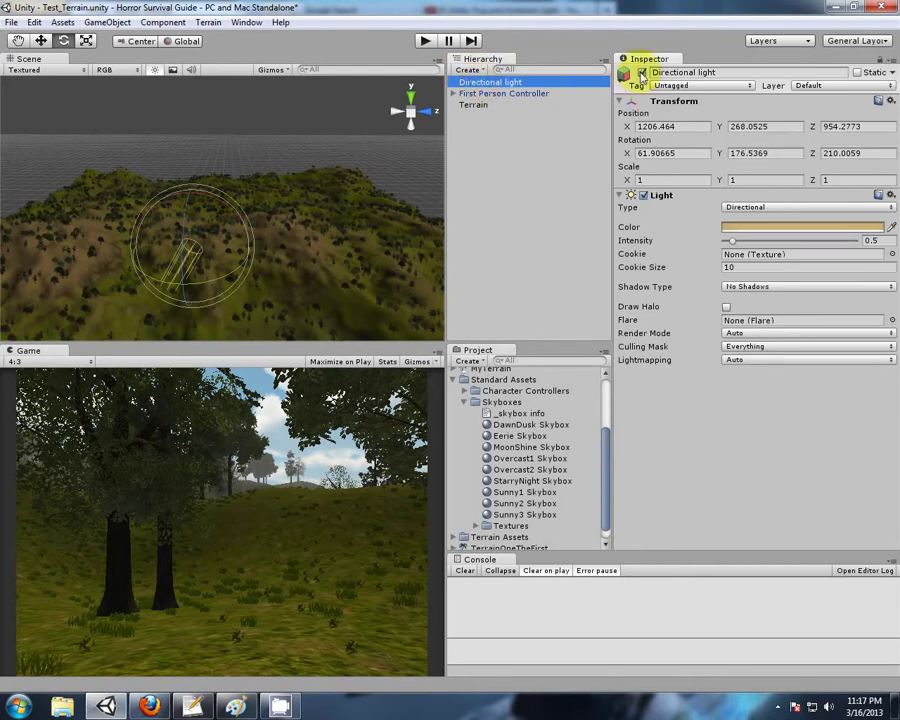
click(642, 73)
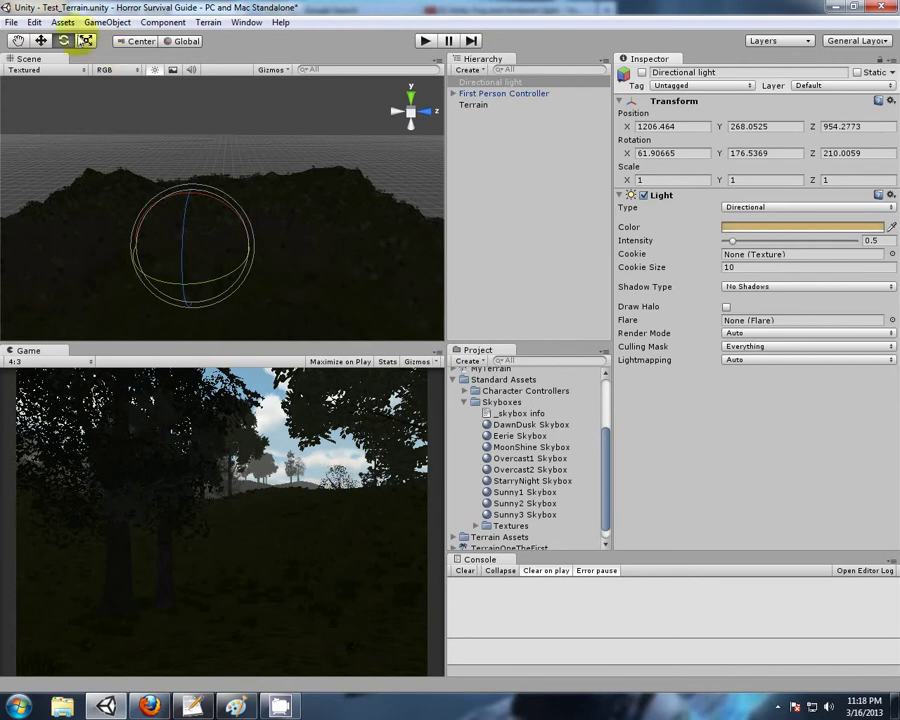
click(33, 23)
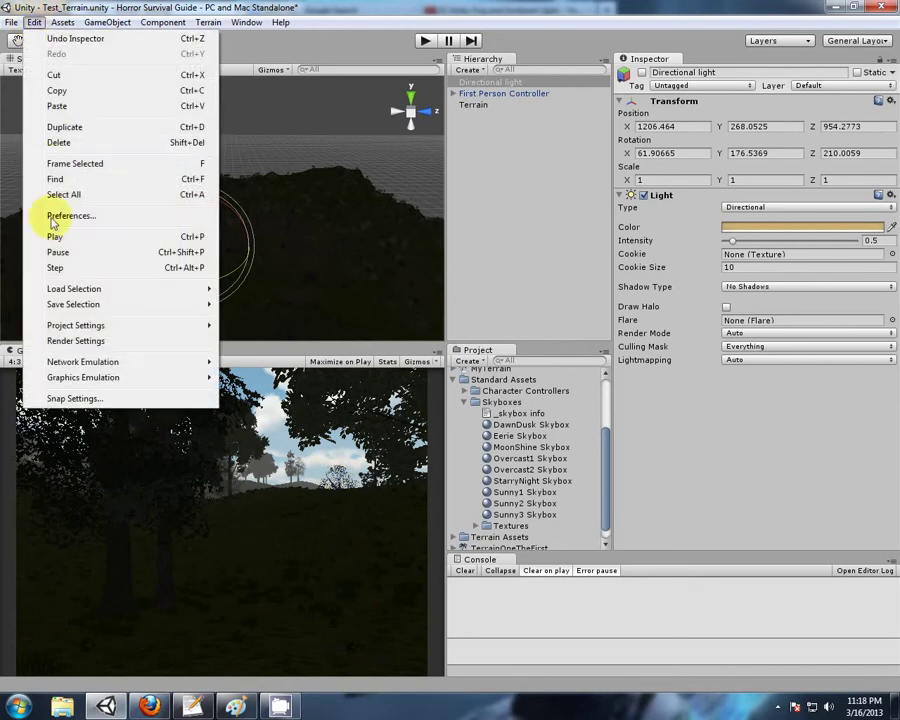
- Reopen Render Settings and toggle Scene view lighting on and back off
click(61, 340)
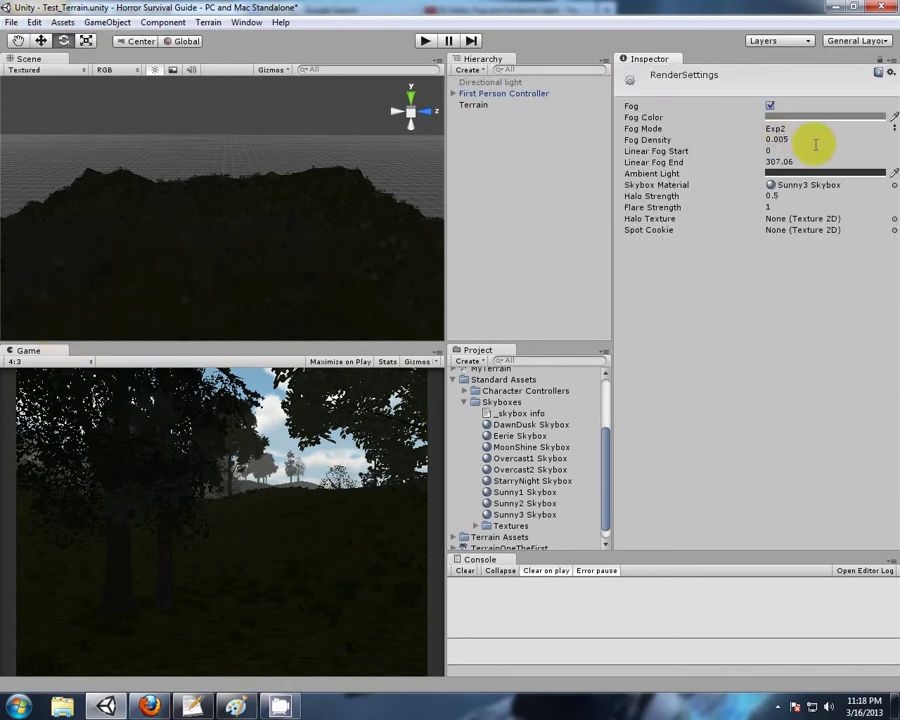
click(155, 70)
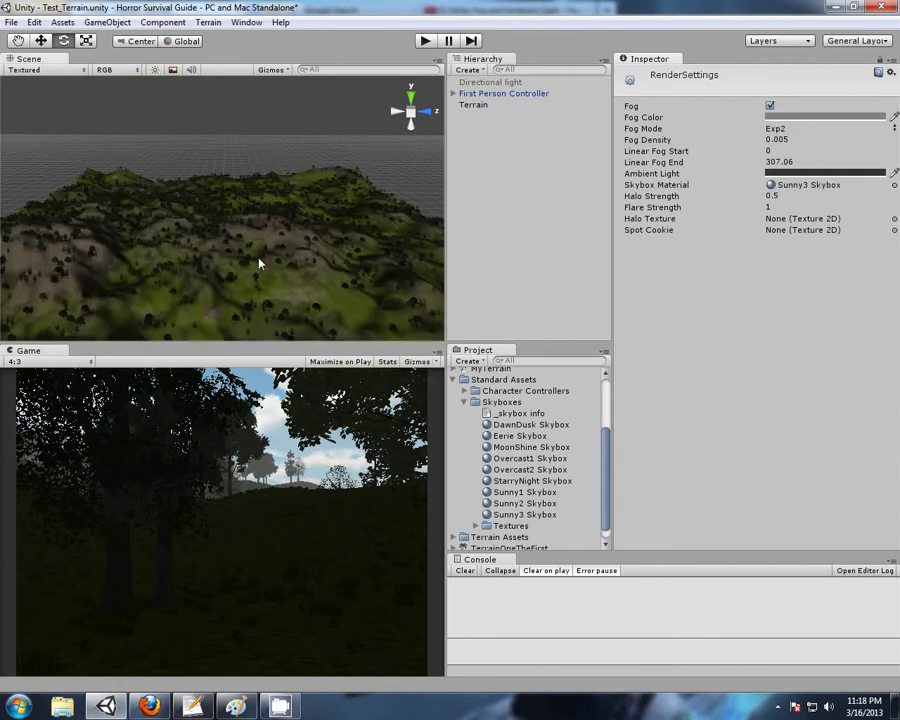
click(155, 70)
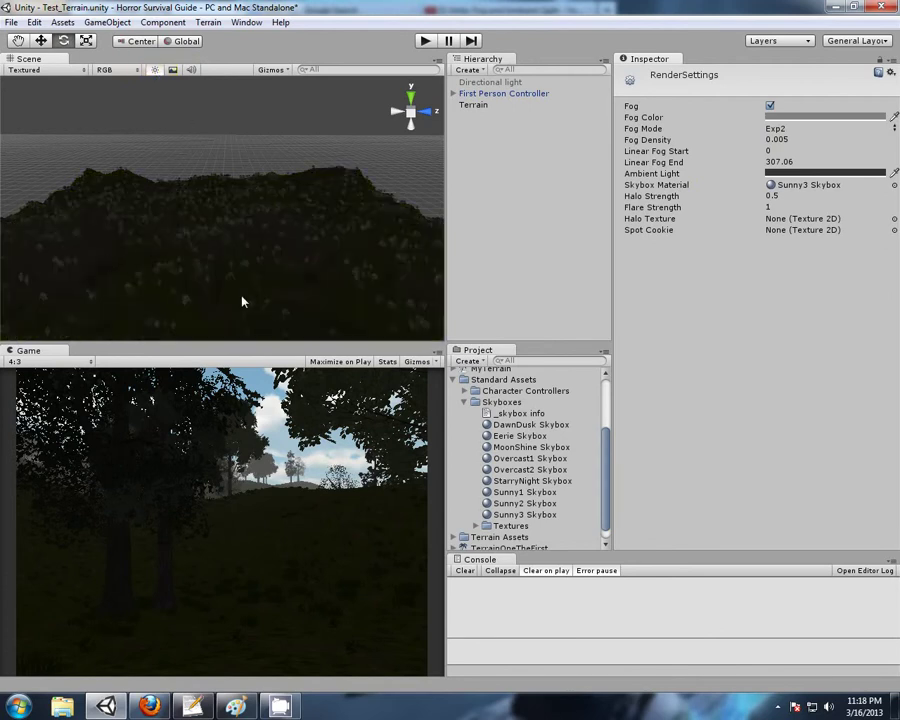
- Set Ambient Light to dark grey 38, 38, 38 after trying pinkish and blue tints
click(845, 175)
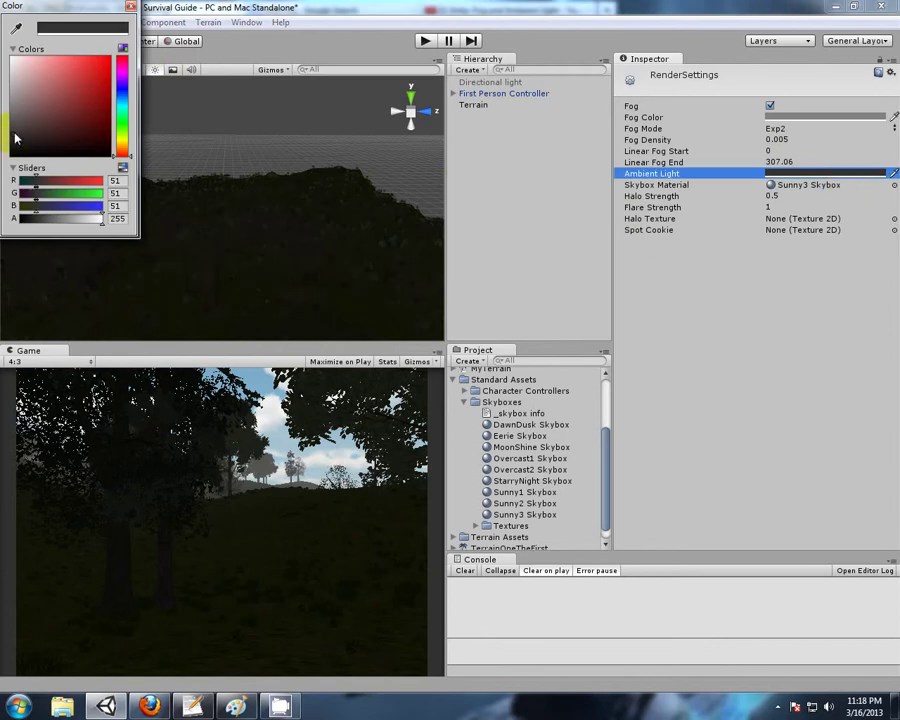
mouse_move(15, 138)
mouse_down()
mouse_move(24, 80)
mouse_move(50, 90)
mouse_move(84, 82)
mouse_move(85, 57)
mouse_move(16, 124)
mouse_move(32, 136)
mouse_move(52, 100)
mouse_move(46, 130)
mouse_move(14, 141)
mouse_move(27, 122)
mouse_up()
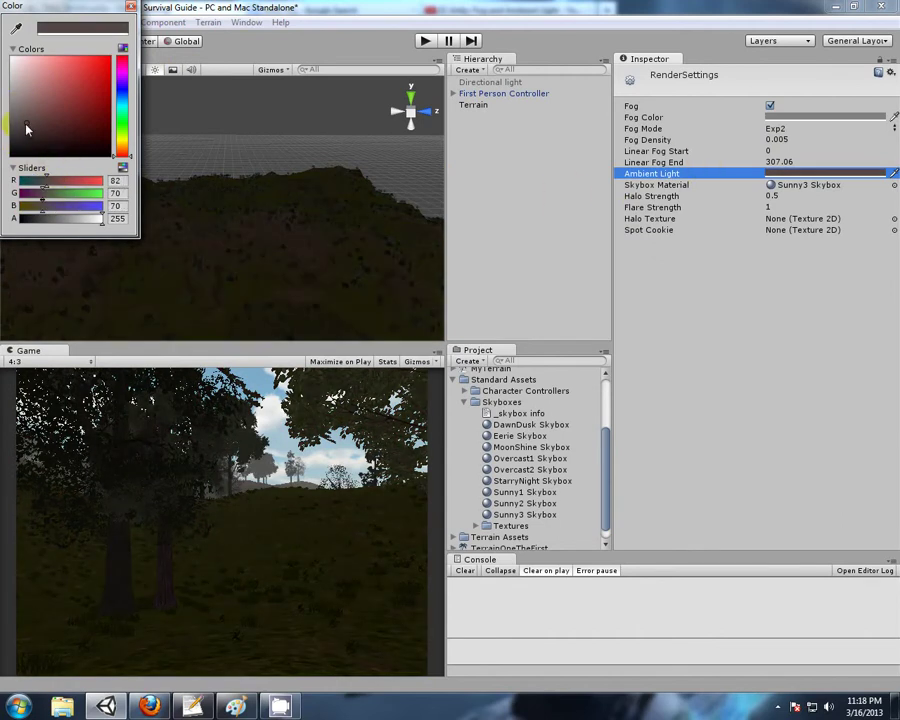
mouse_move(27, 128)
mouse_down()
mouse_move(16, 166)
mouse_move(14, 114)
mouse_move(30, 124)
mouse_move(12, 101)
mouse_move(19, 111)
mouse_up()
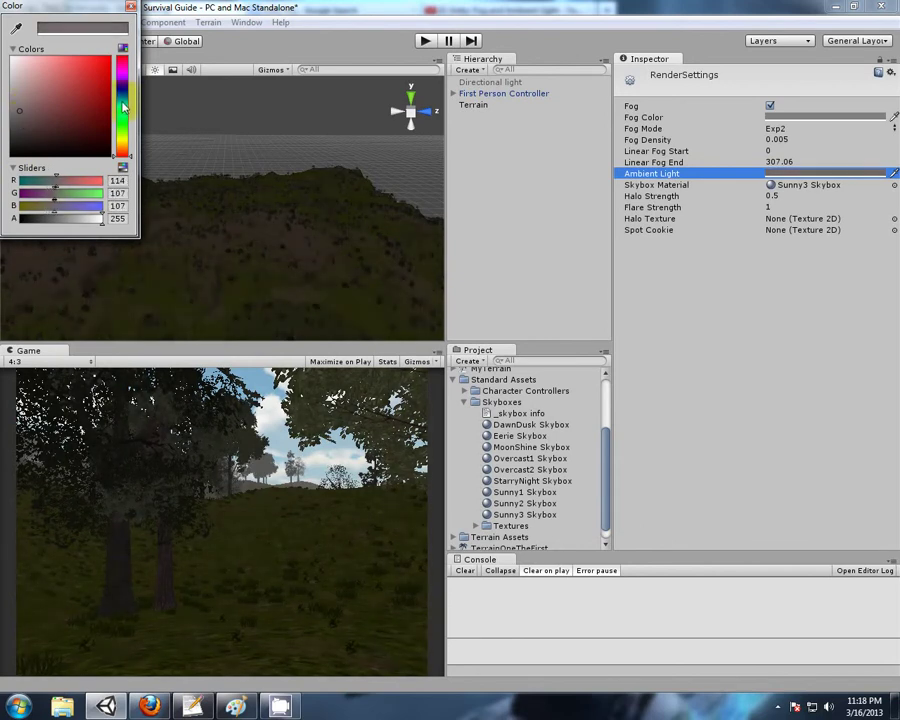
click(124, 106)
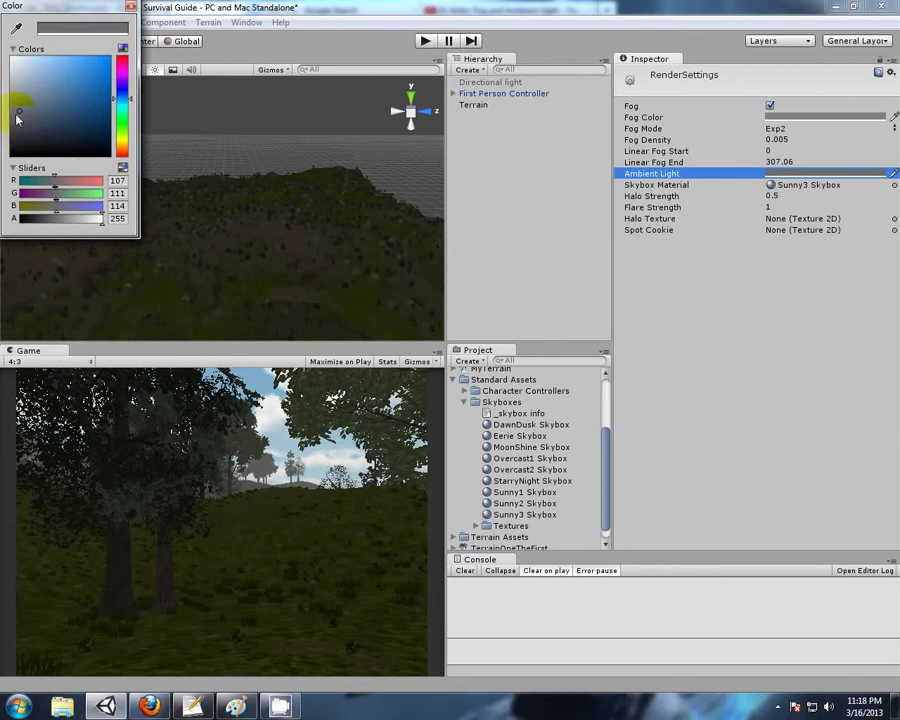
drag(19, 115, 8, 143)
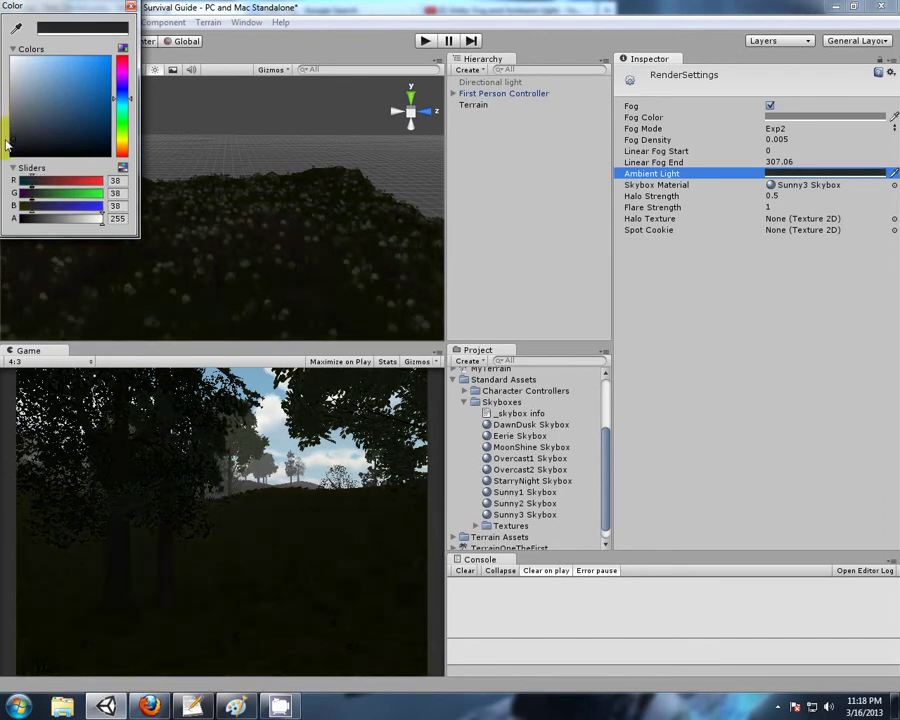
click(297, 80)
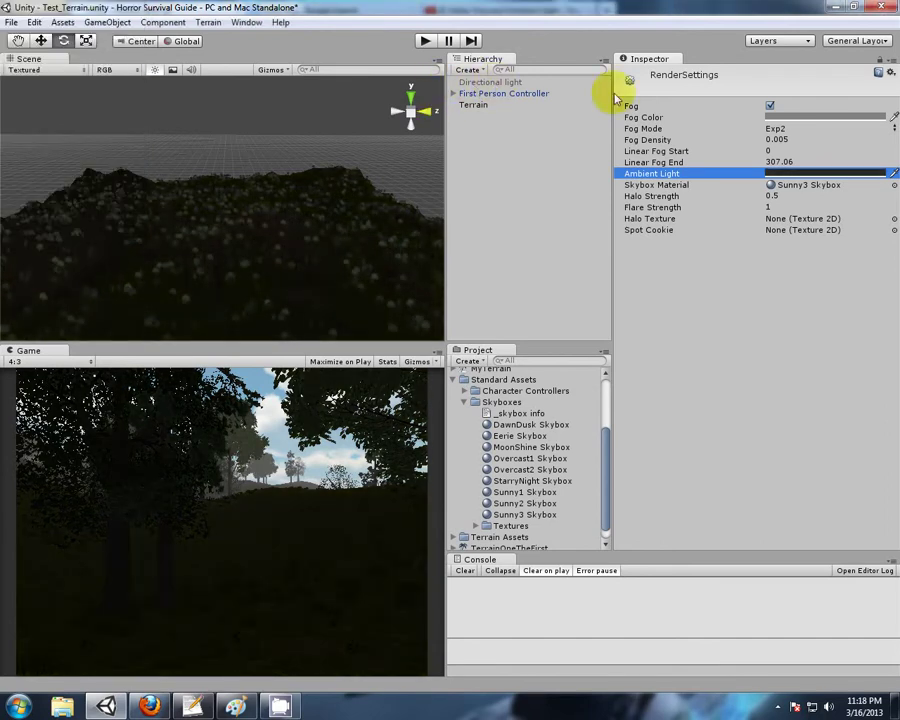
- Re-enable the Directional light and reopen Render Settings
click(478, 81)
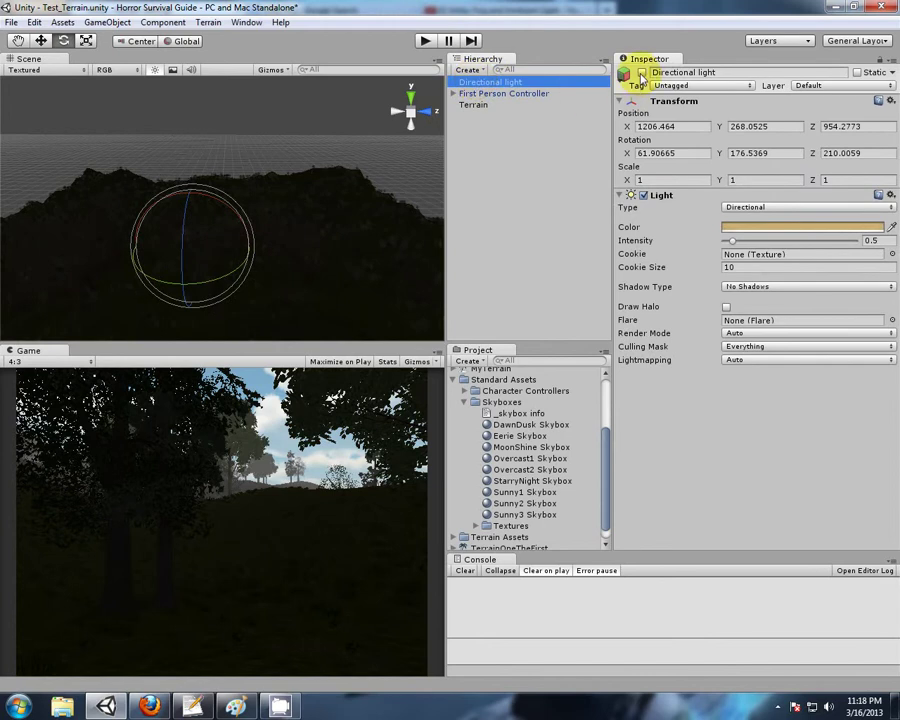
click(641, 73)
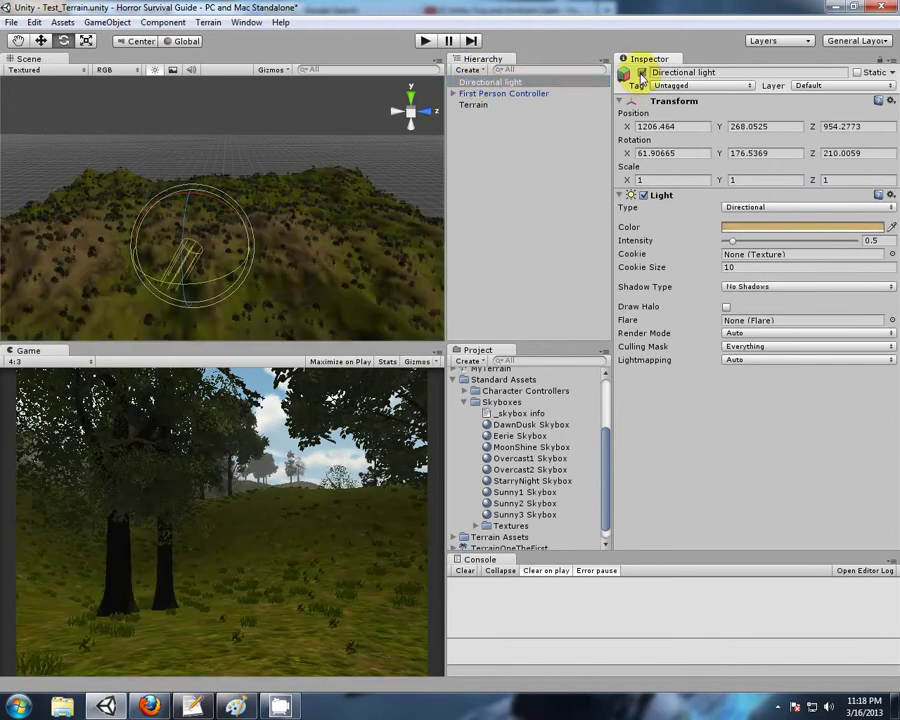
click(34, 22)
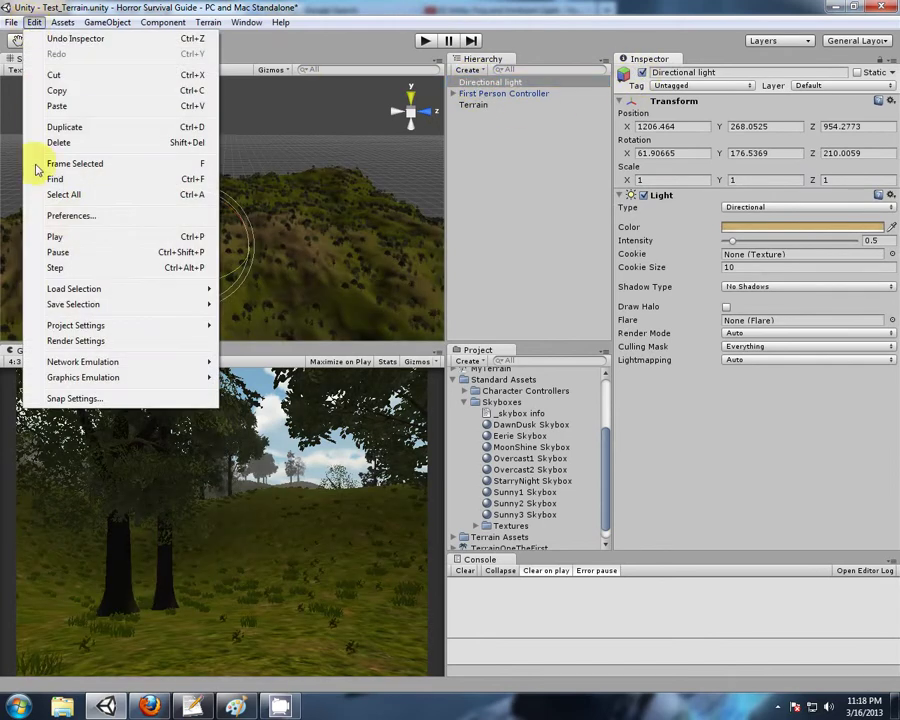
click(78, 341)
- Set Ambient Light to a dark bluish grey of 58, 58, 70
click(773, 173)
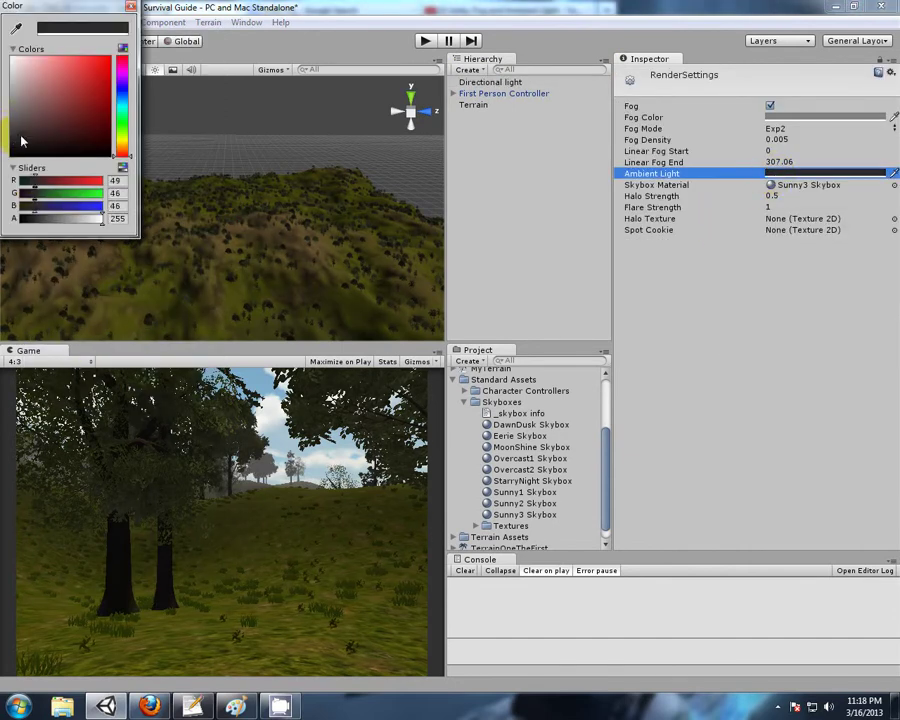
click(121, 88)
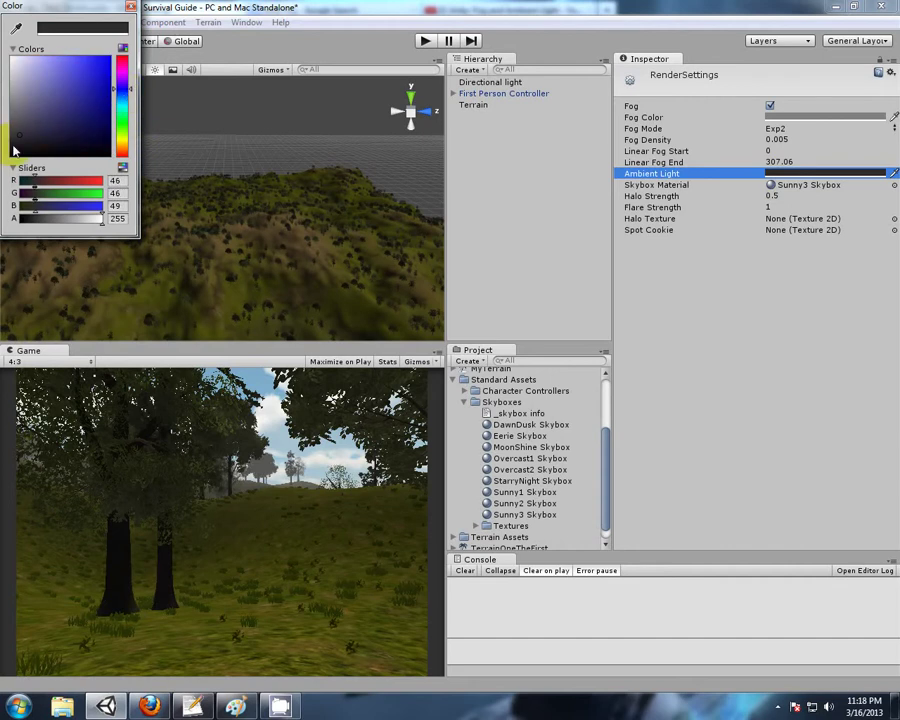
mouse_move(19, 141)
mouse_down()
mouse_move(24, 130)
mouse_move(14, 142)
mouse_move(13, 133)
mouse_up()
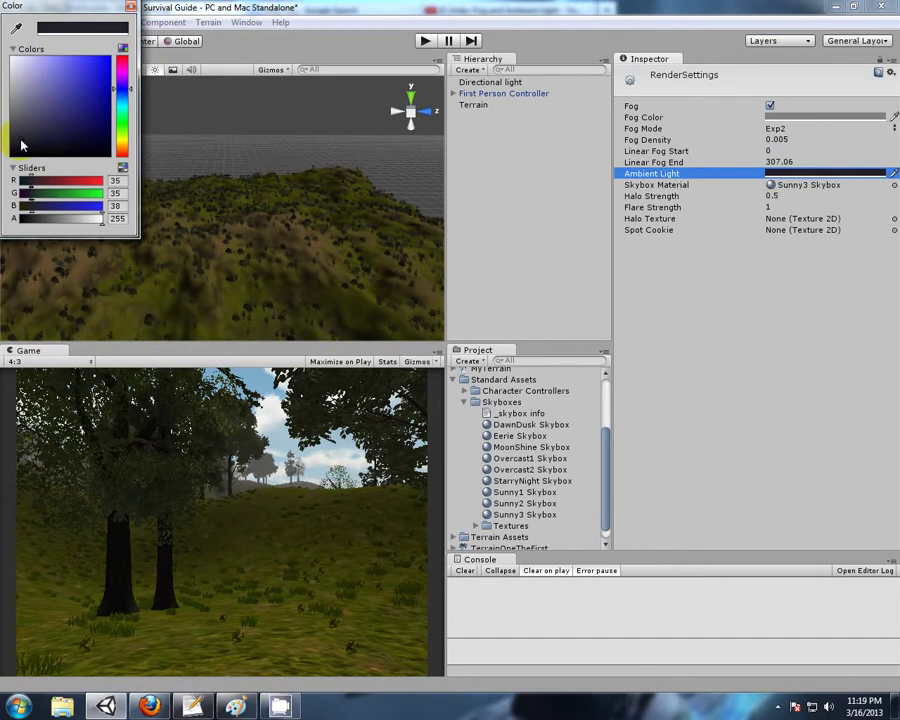
mouse_move(21, 145)
mouse_down()
mouse_move(37, 149)
mouse_move(26, 139)
mouse_move(42, 125)
mouse_move(44, 135)
mouse_move(34, 140)
mouse_move(29, 127)
mouse_up()
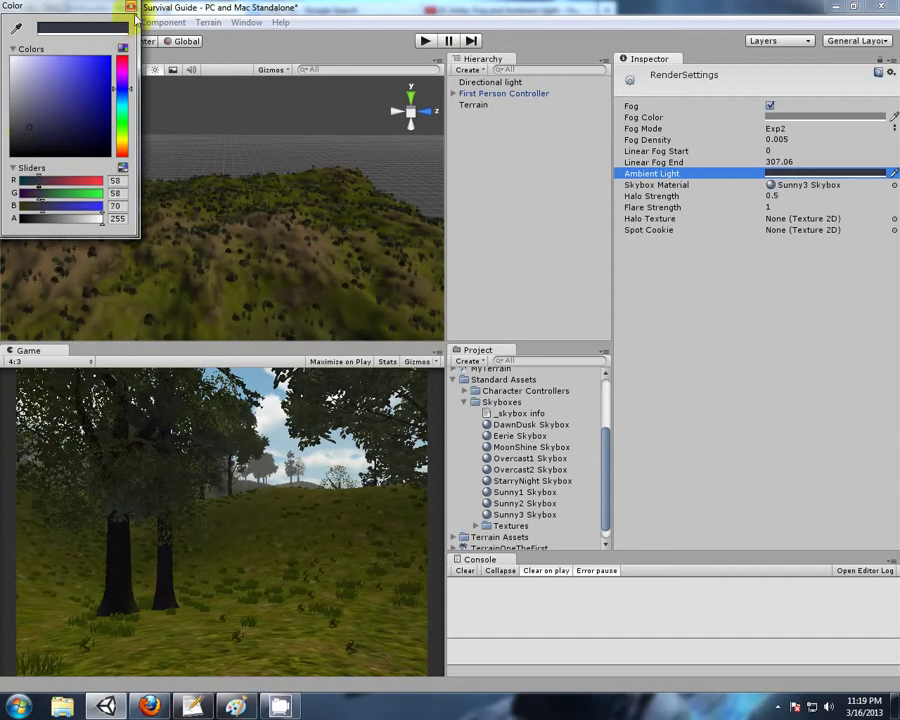
click(131, 8)
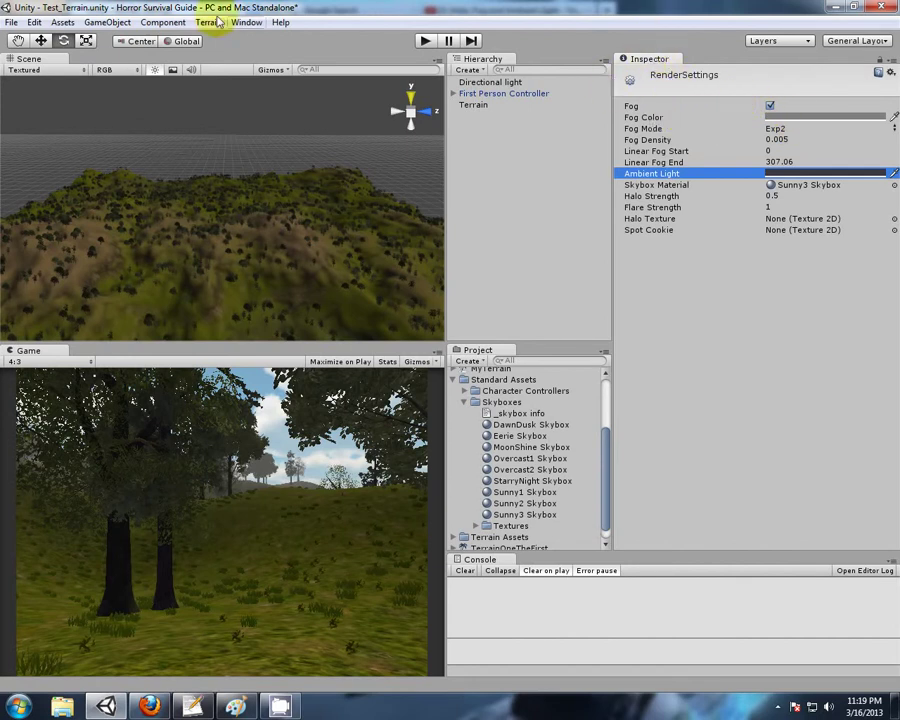
- Review Render Settings, deselect everything, and save the Test_Terrain scene
click(34, 22)
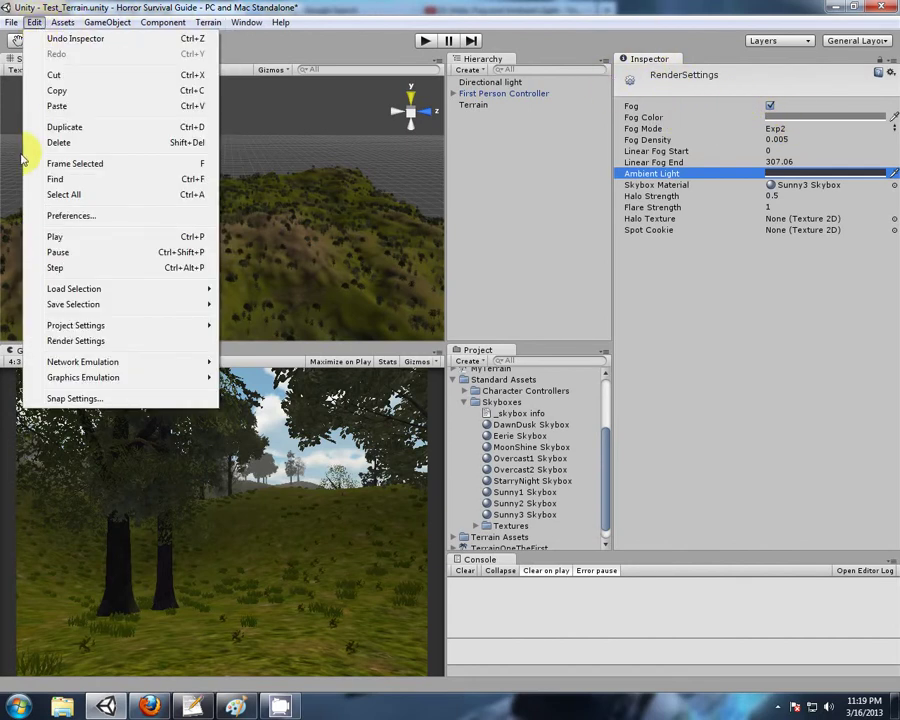
click(62, 341)
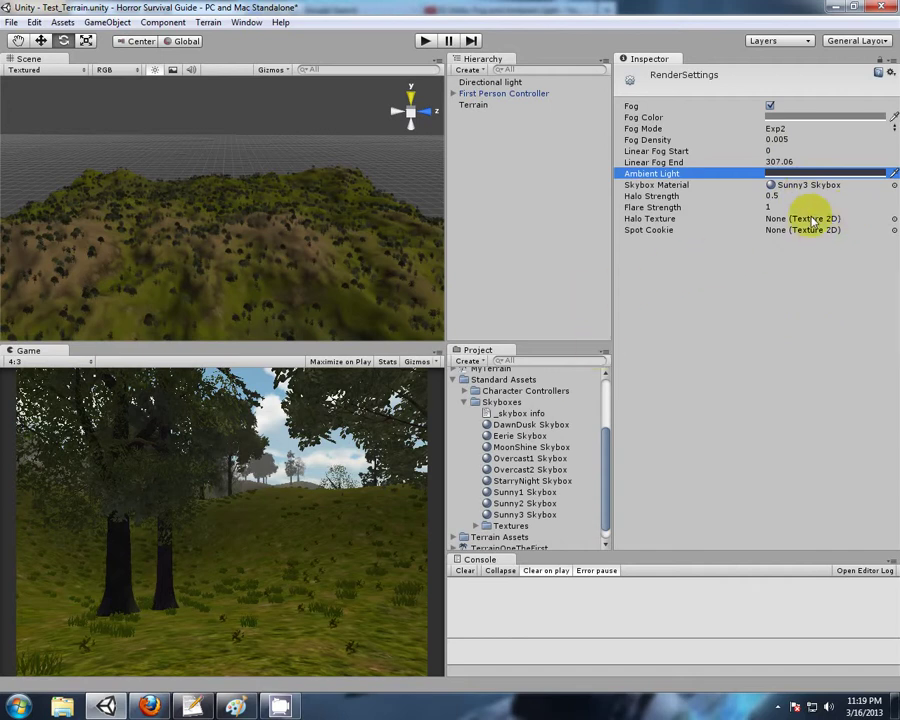
click(530, 195)
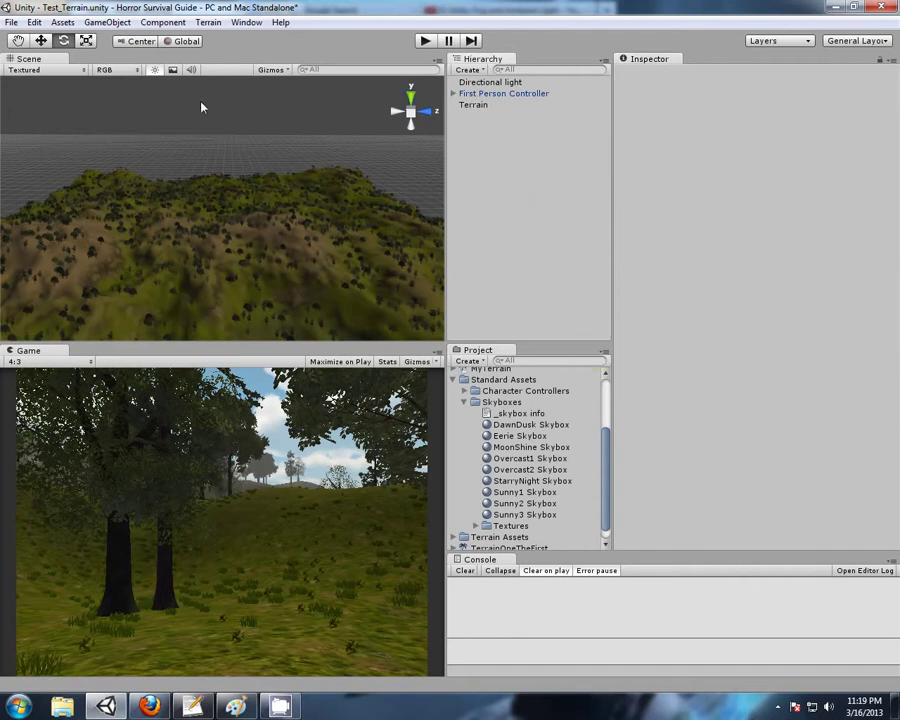
click(11, 22)
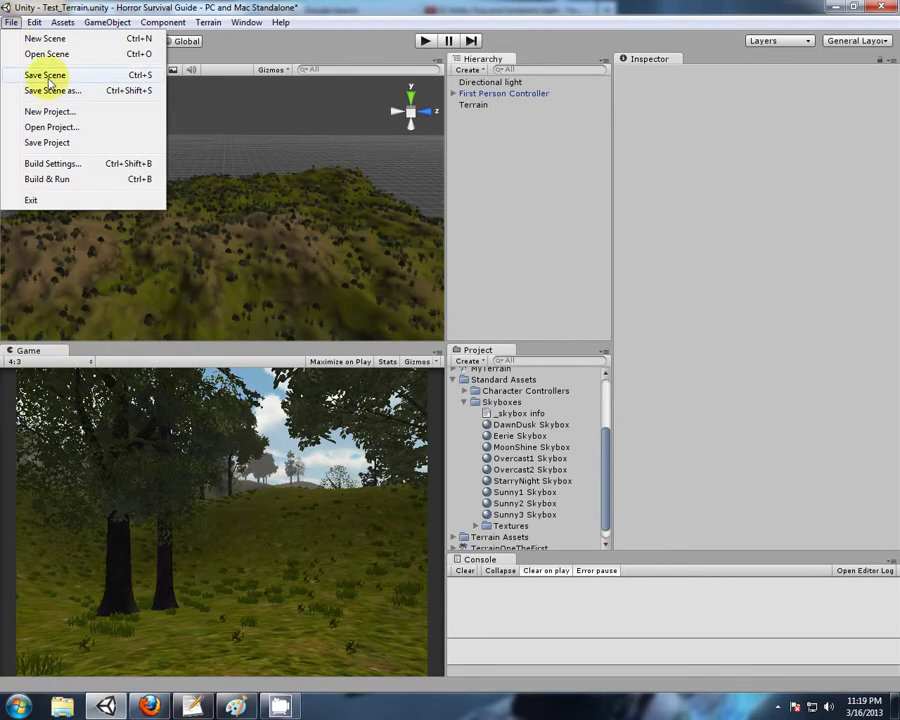
click(48, 80)
- Collapse the Skyboxes folder in the Project panel
click(355, 470)
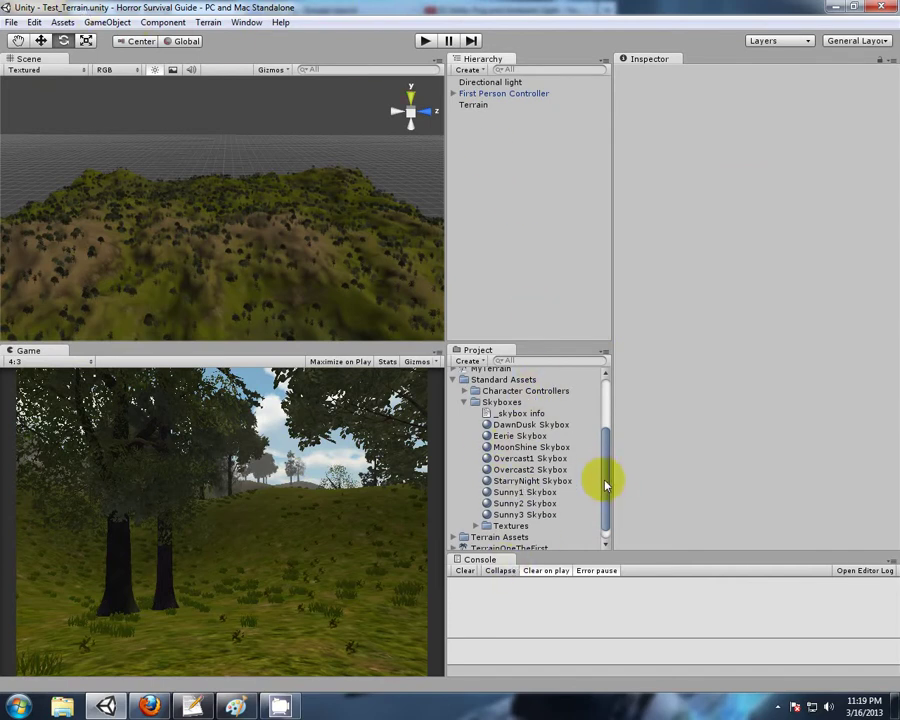
drag(605, 485, 607, 468)
click(473, 423)
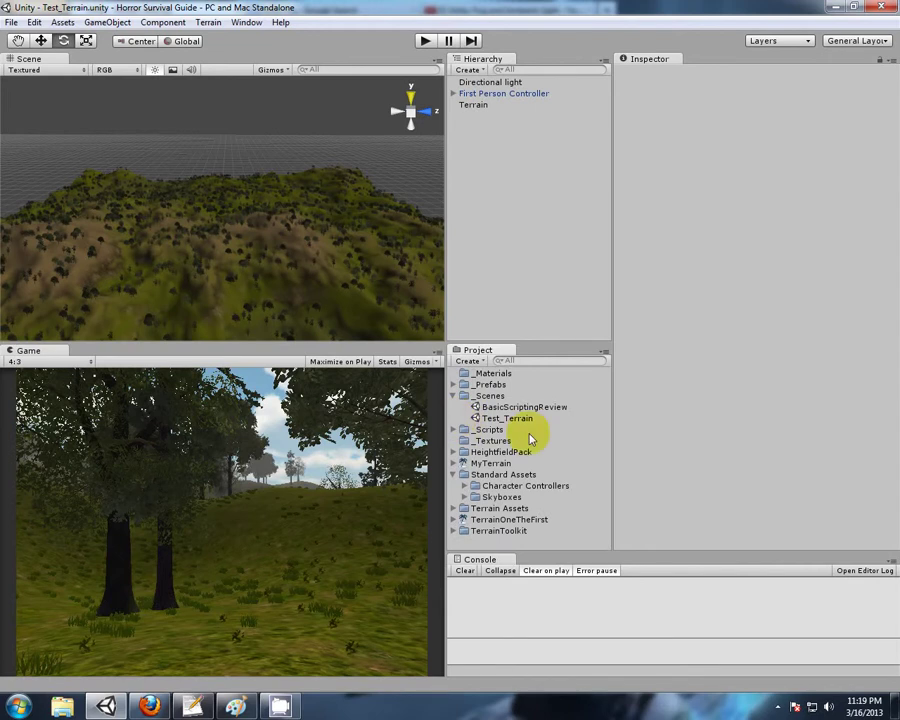
click(10, 22)
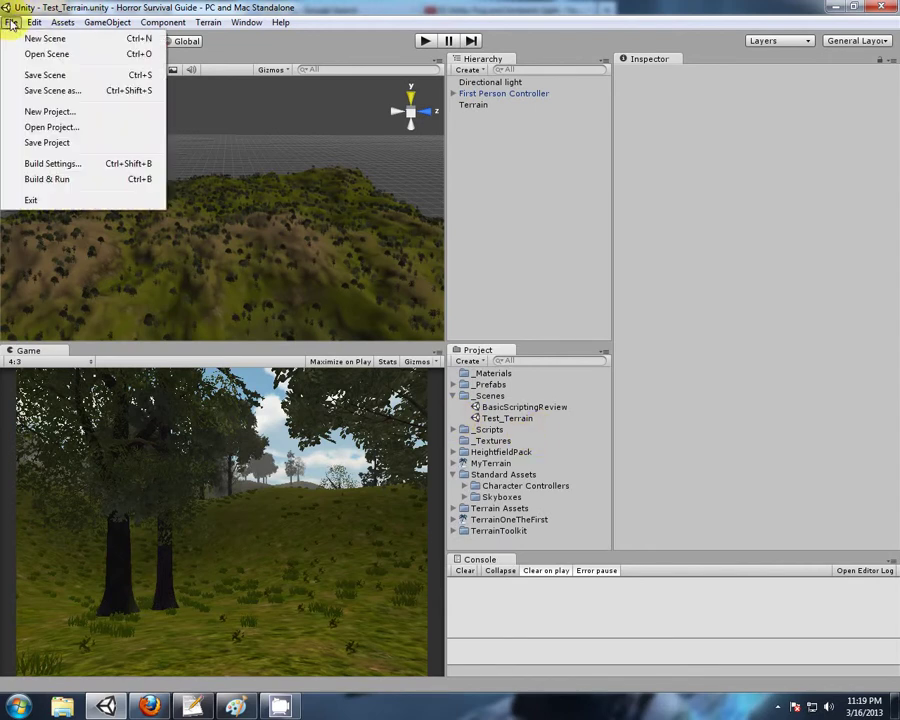
- Save the scene as Test_Terrain_Evening in the _Scenes folder
click(34, 93)
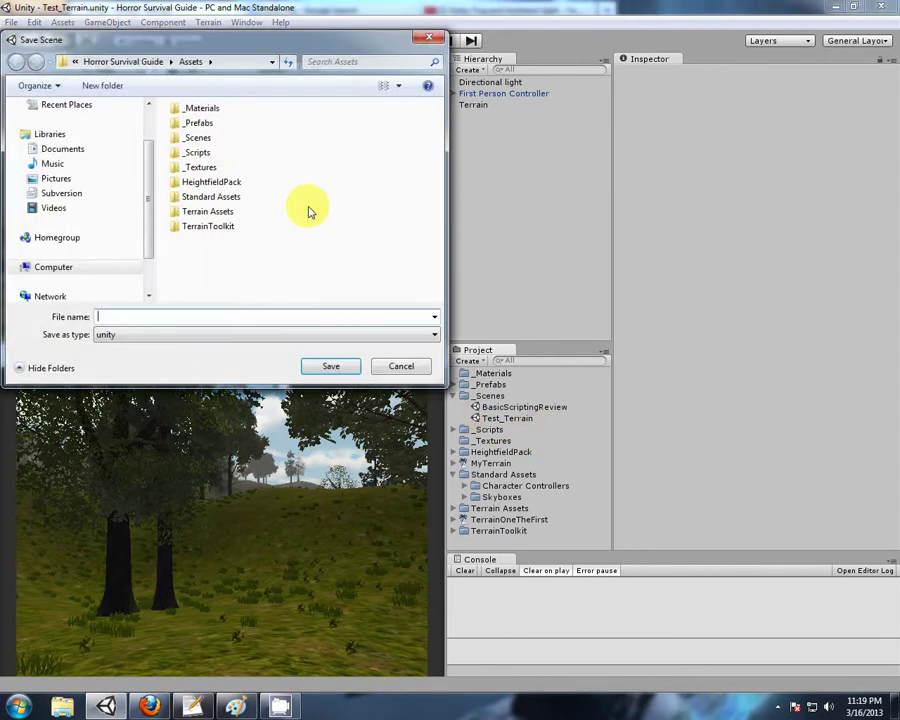
double_click(205, 137)
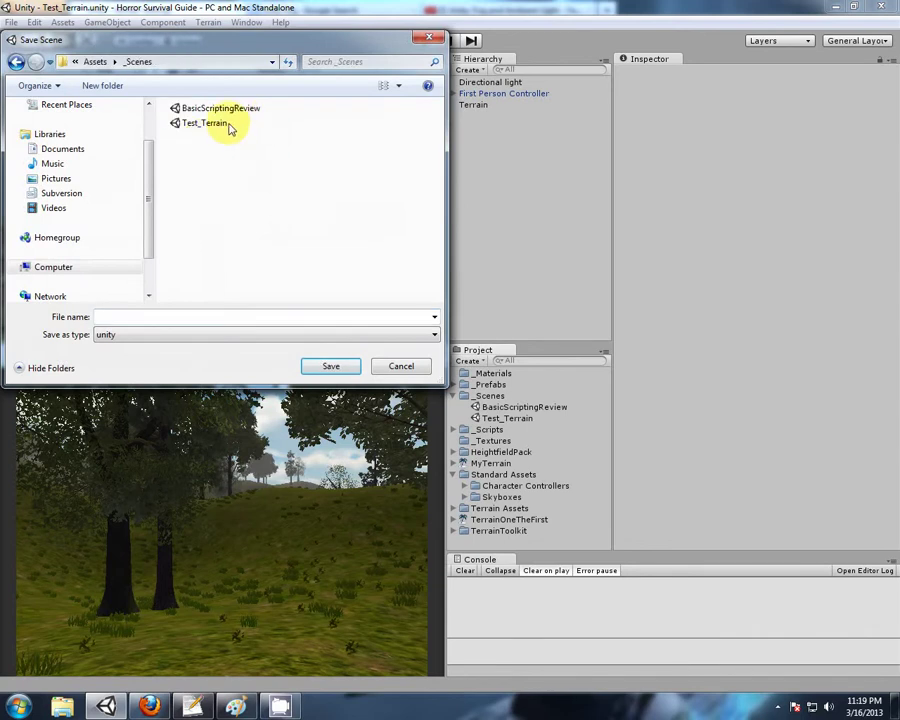
click(218, 124)
click(178, 313)
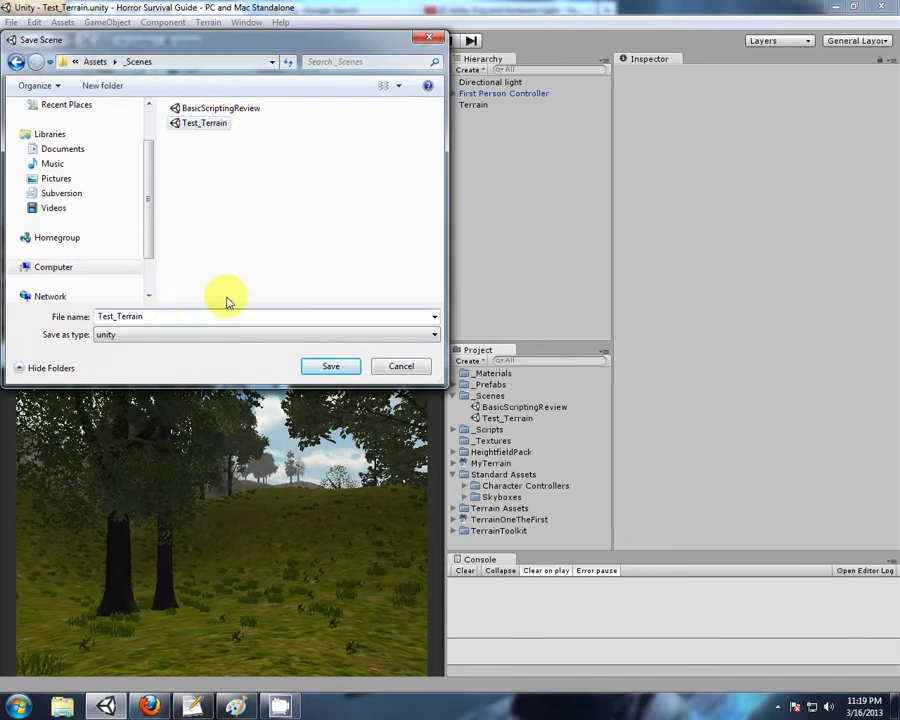
text(_Evening)
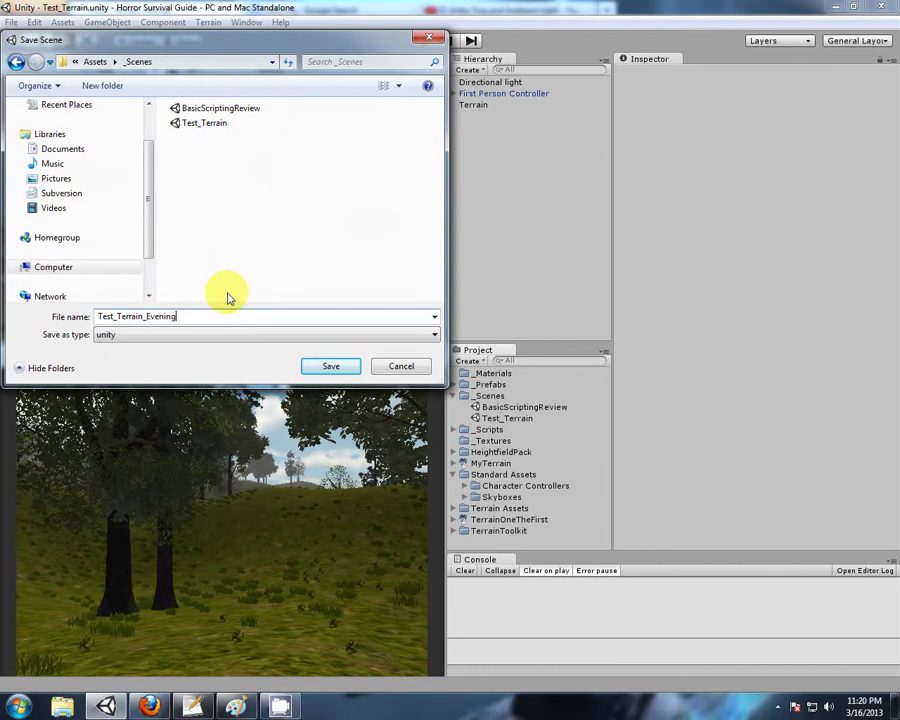
click(349, 369)
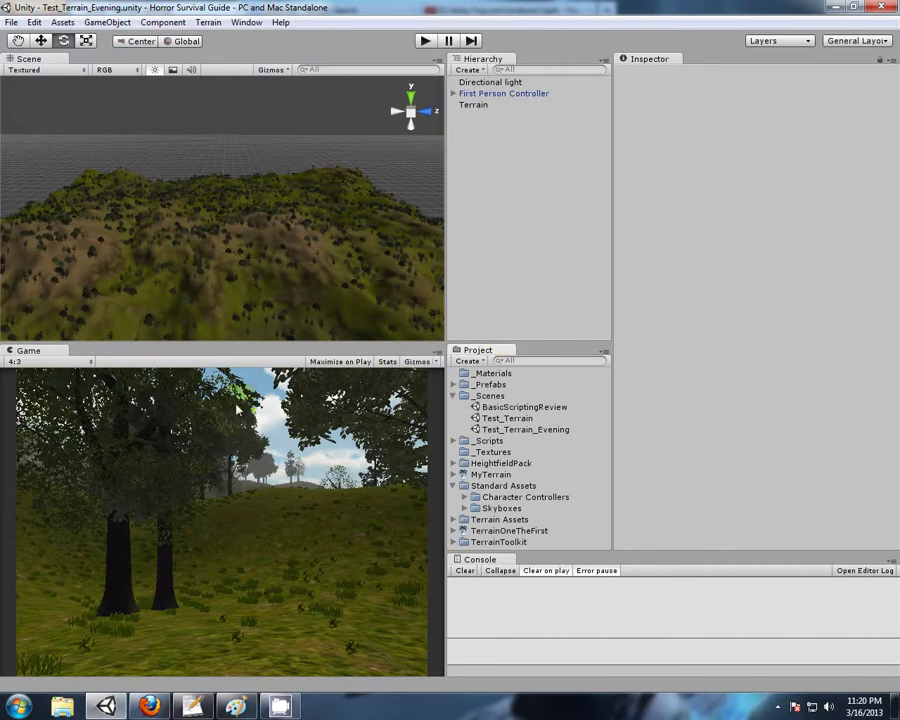
- Save another copy as Test_Terrain_Night by replacing 'Evening' with 'Night'
click(11, 22)
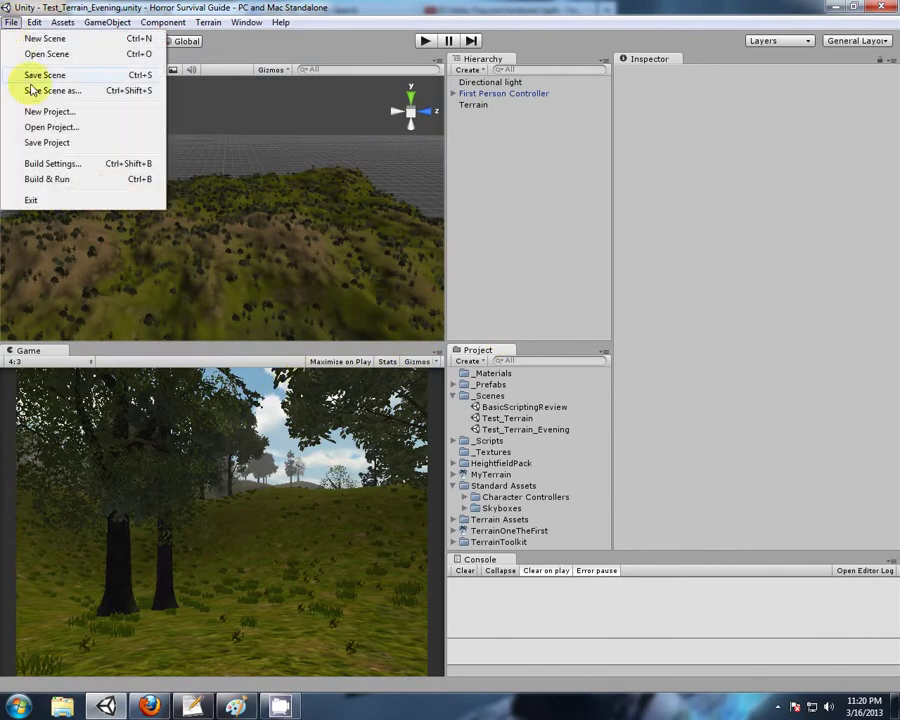
click(52, 91)
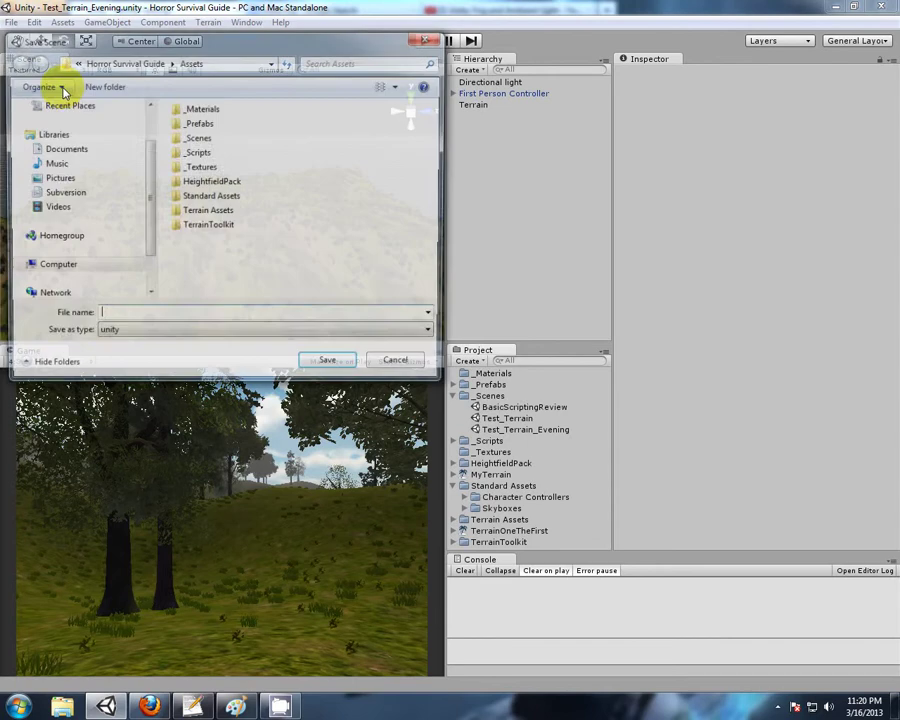
double_click(200, 140)
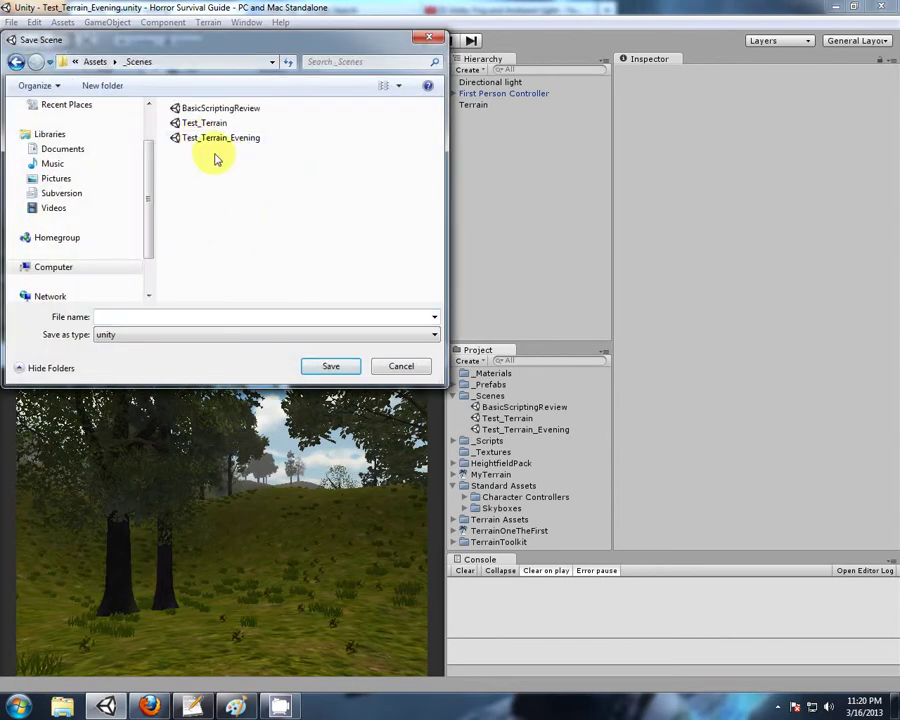
click(208, 140)
double_click(195, 316)
drag(195, 316, 147, 314)
key(BackSpace)
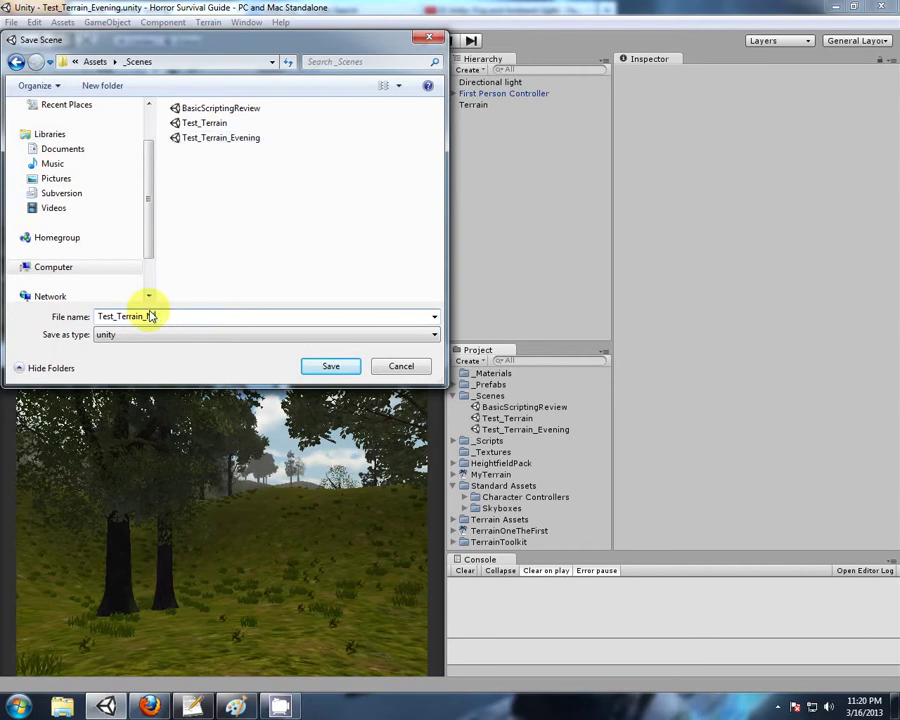
text(Night)
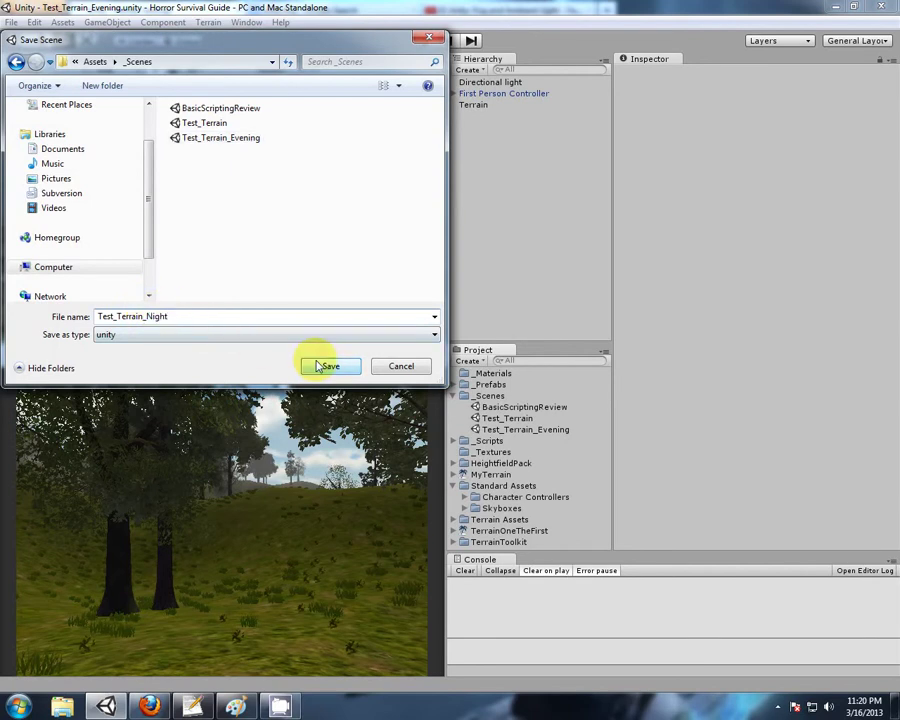
click(318, 365)
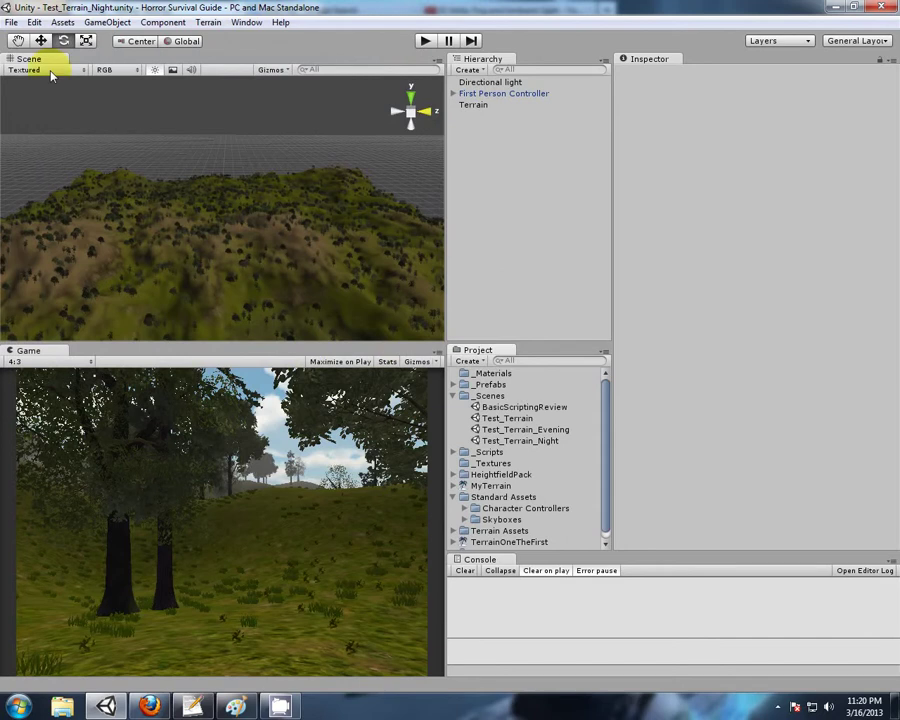
- Open Render Settings and browse the Skyboxes folder to the StarryNight Skybox material
click(35, 22)
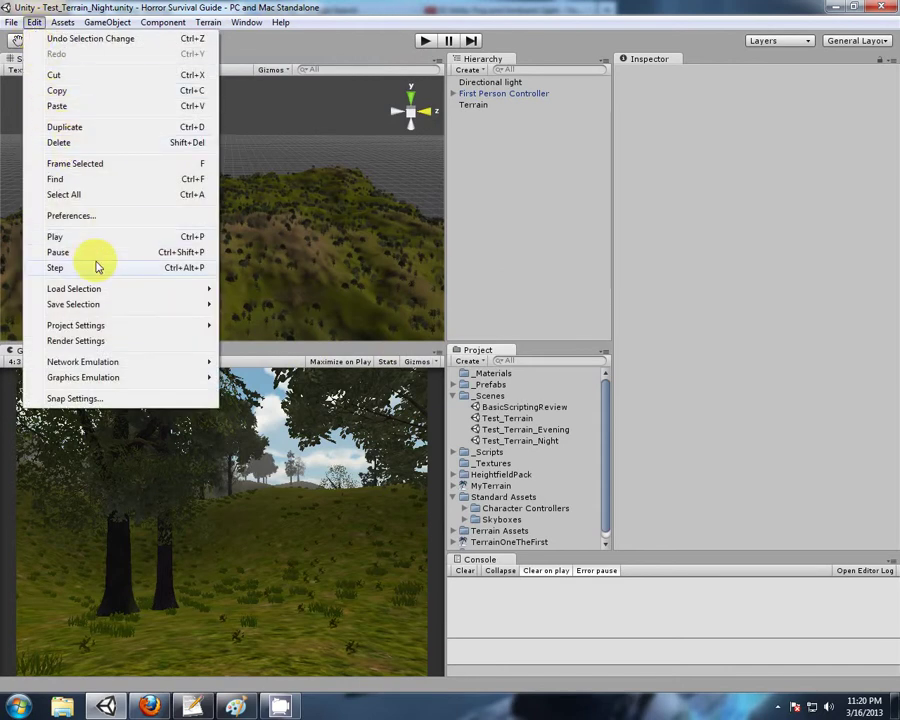
click(110, 343)
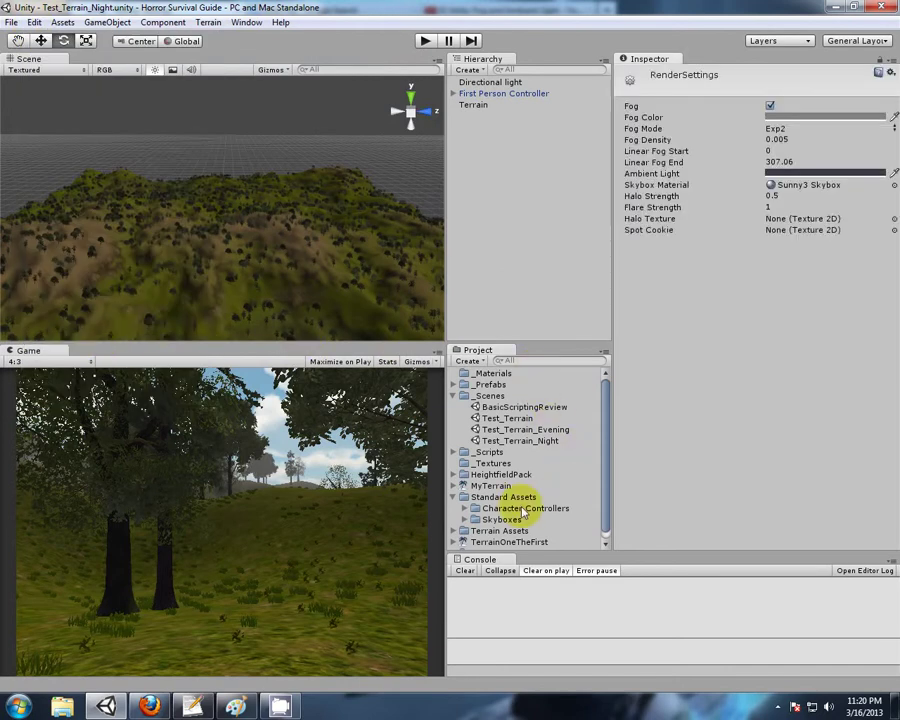
click(465, 521)
scroll(516, 520, down, 5)
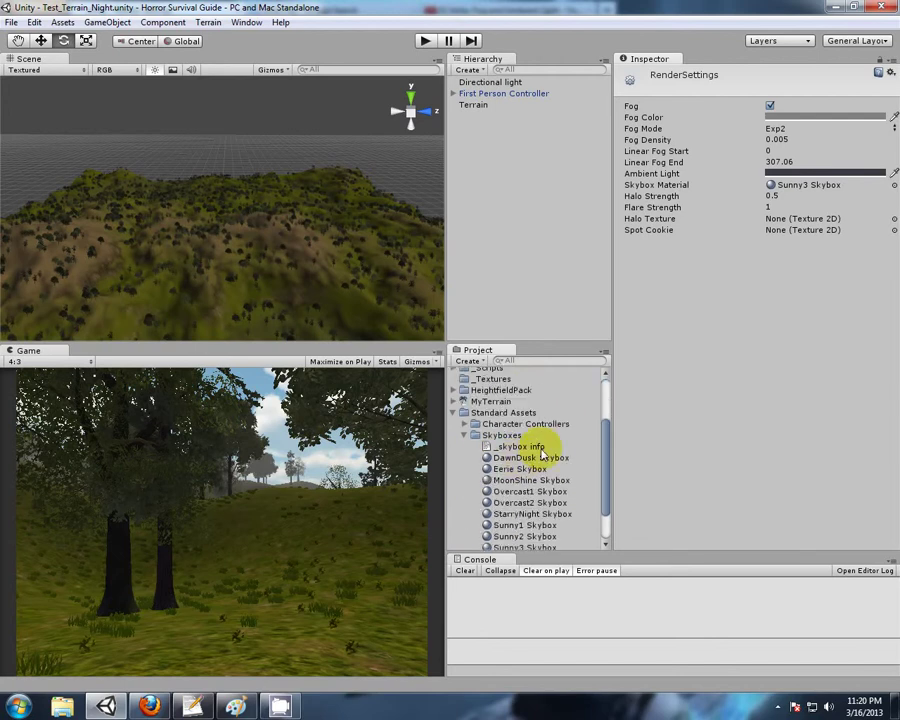
click(525, 471)
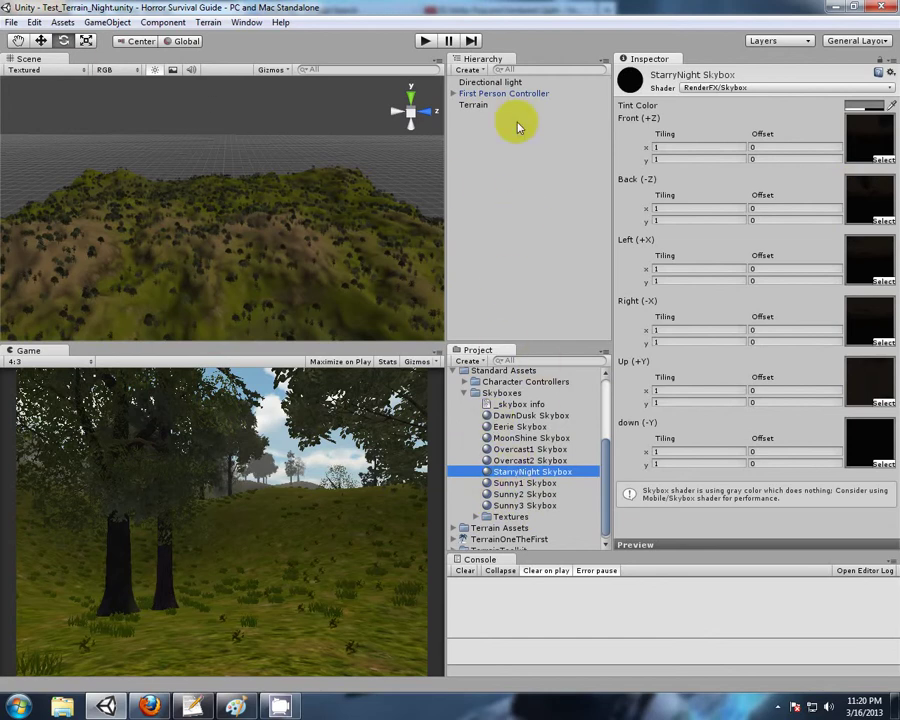
- Assign StarryNight Skybox as the scene sky and tilt the scene view up to see it
click(36, 23)
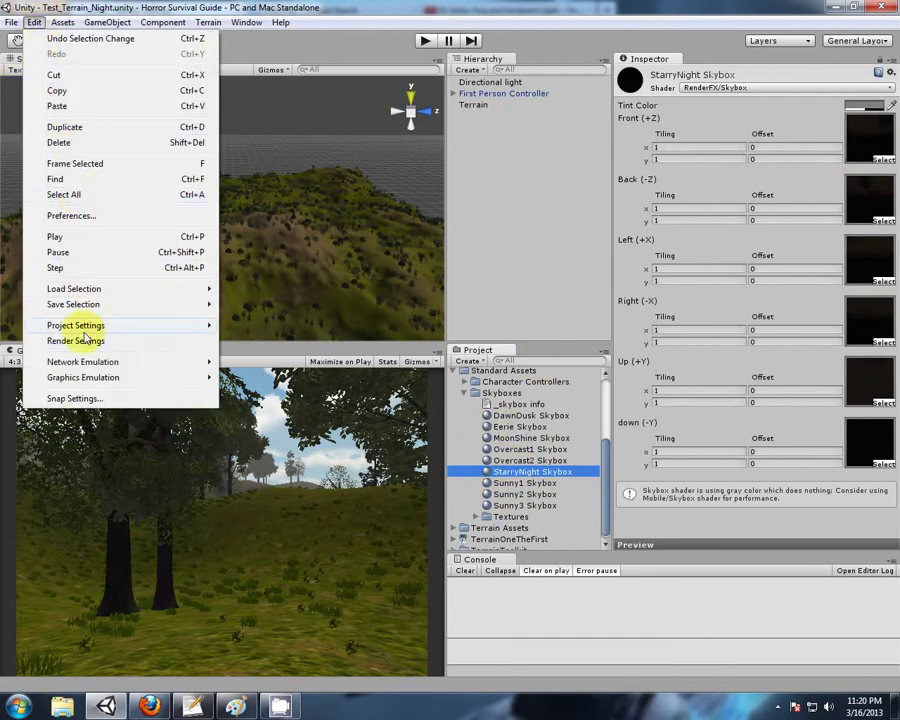
click(88, 341)
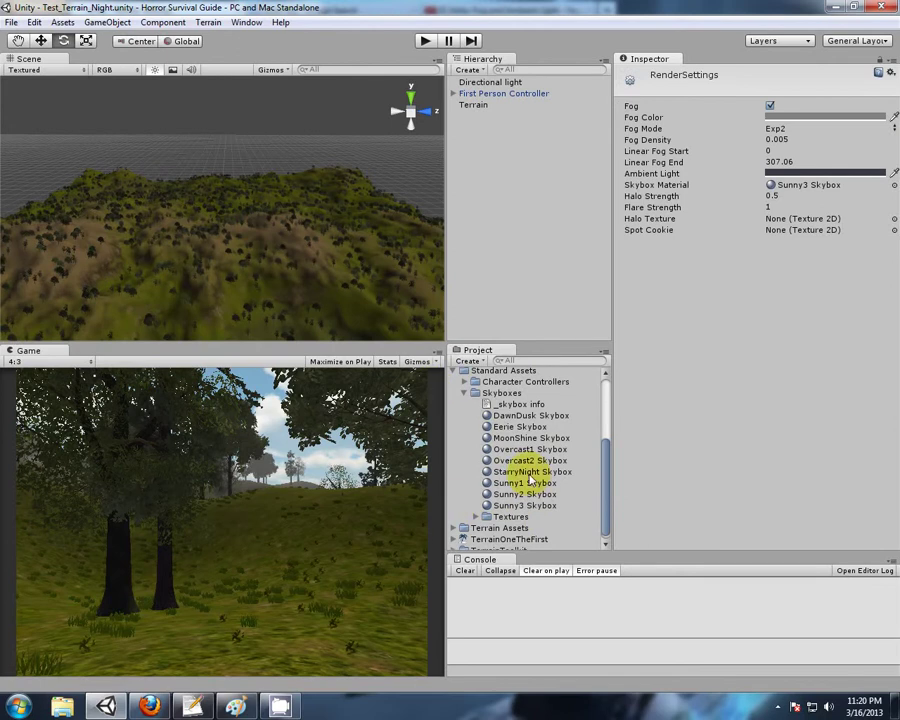
drag(514, 471, 795, 186)
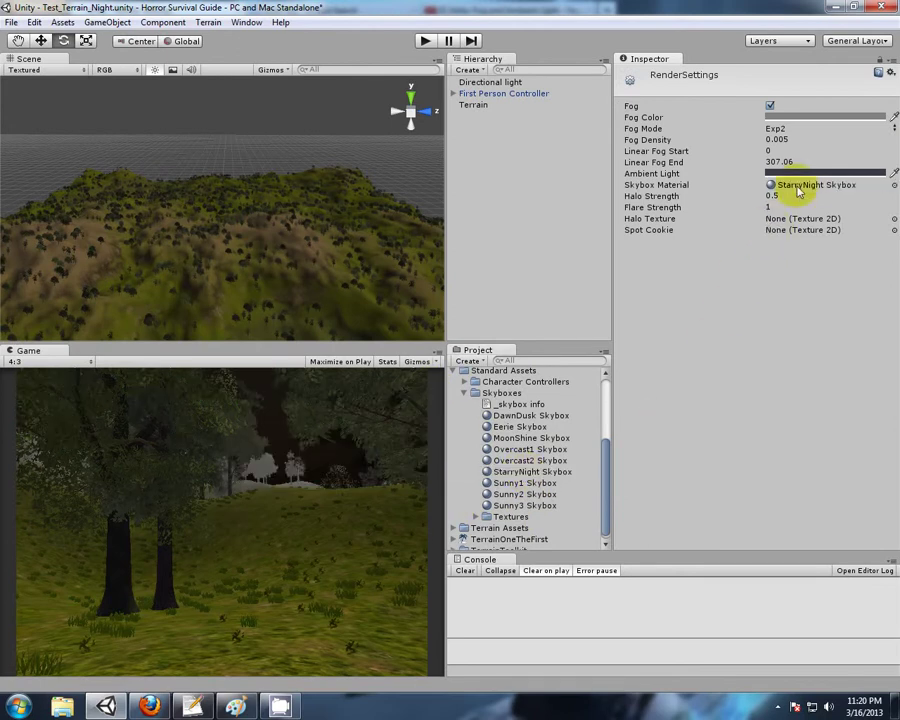
click(172, 69)
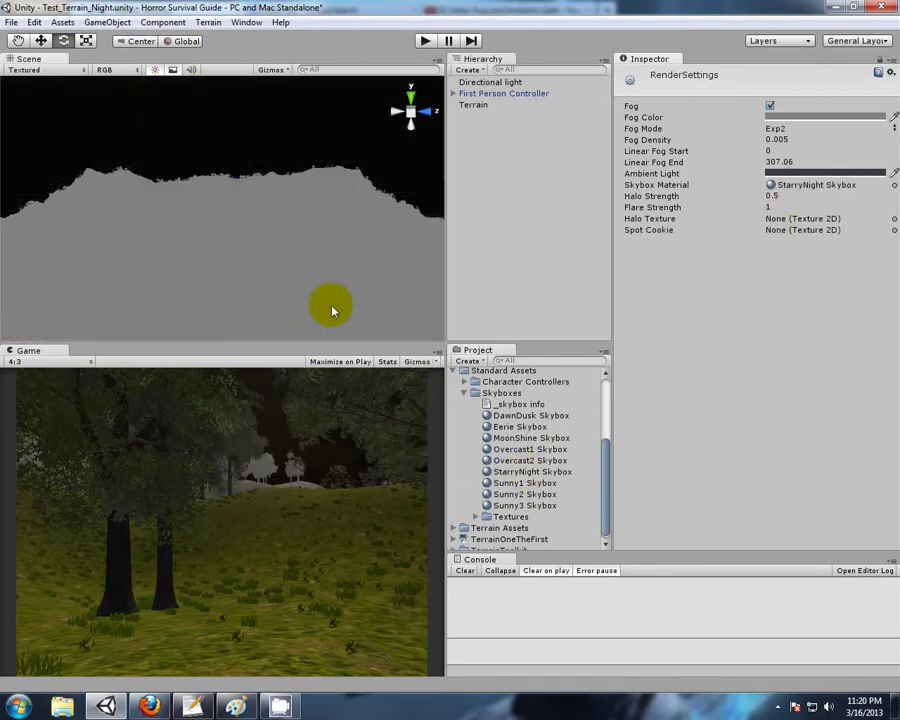
right_drag(327, 305, 222, 211)
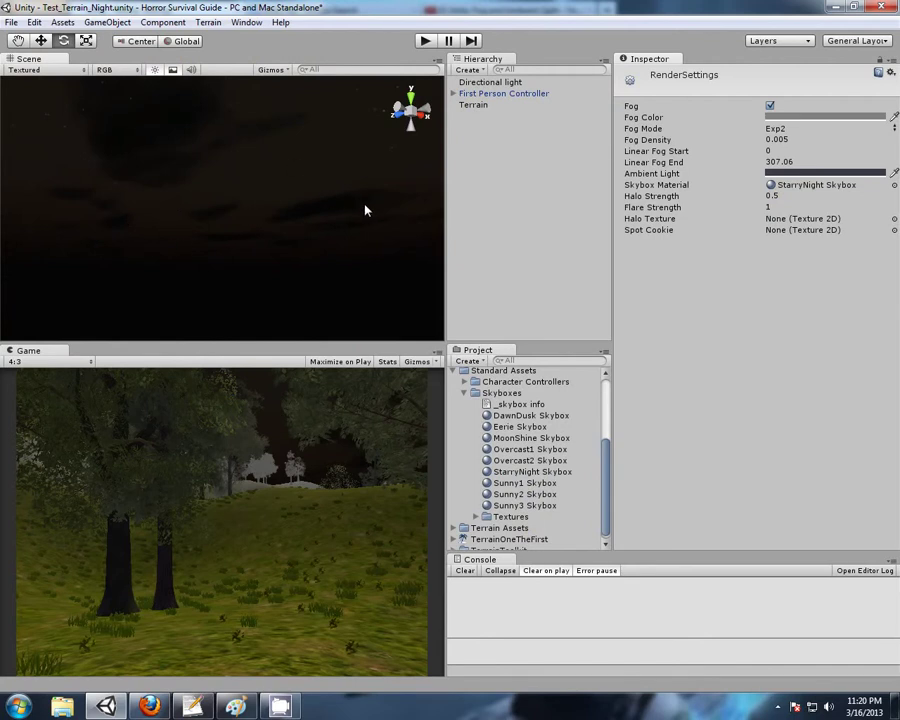
right_drag(365, 210, 566, 195)
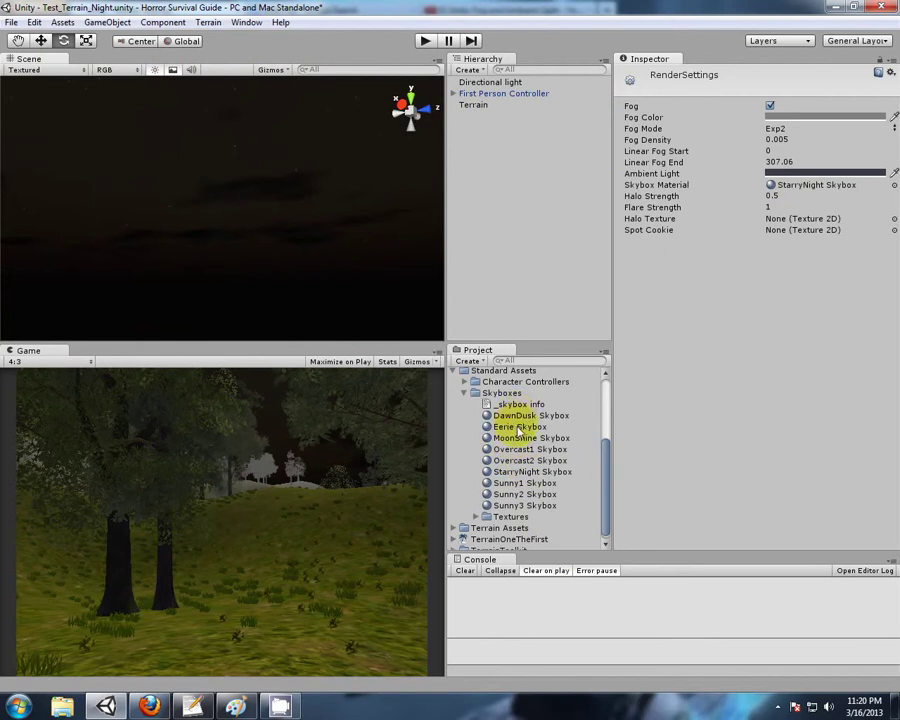
- Try the Eerie Skybox, then settle on MoonShine Skybox and look around the night sky
drag(495, 426, 800, 190)
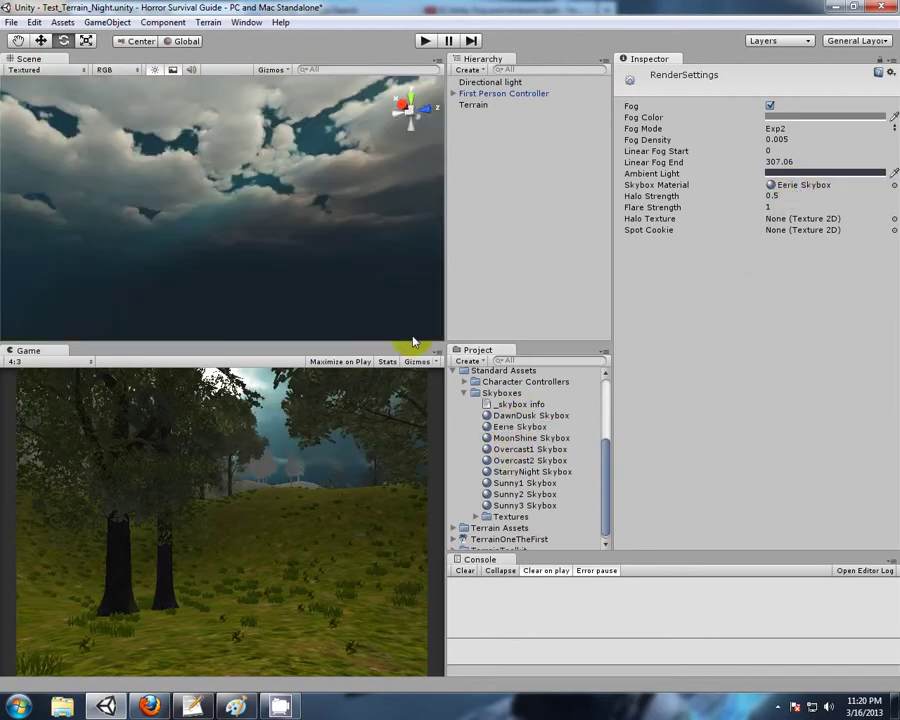
right_drag(265, 205, 635, 212)
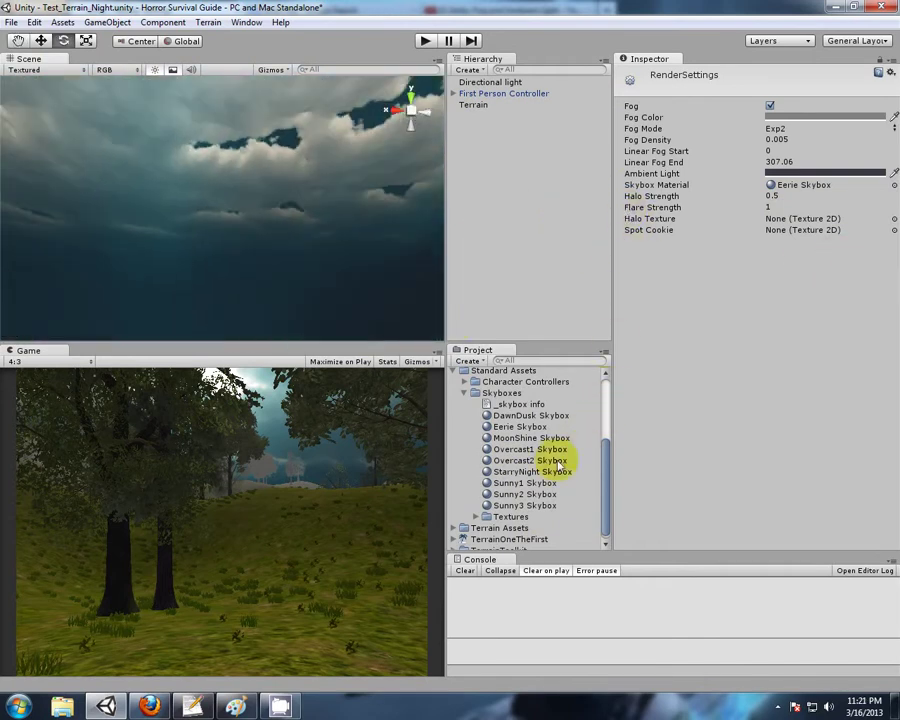
drag(522, 437, 820, 193)
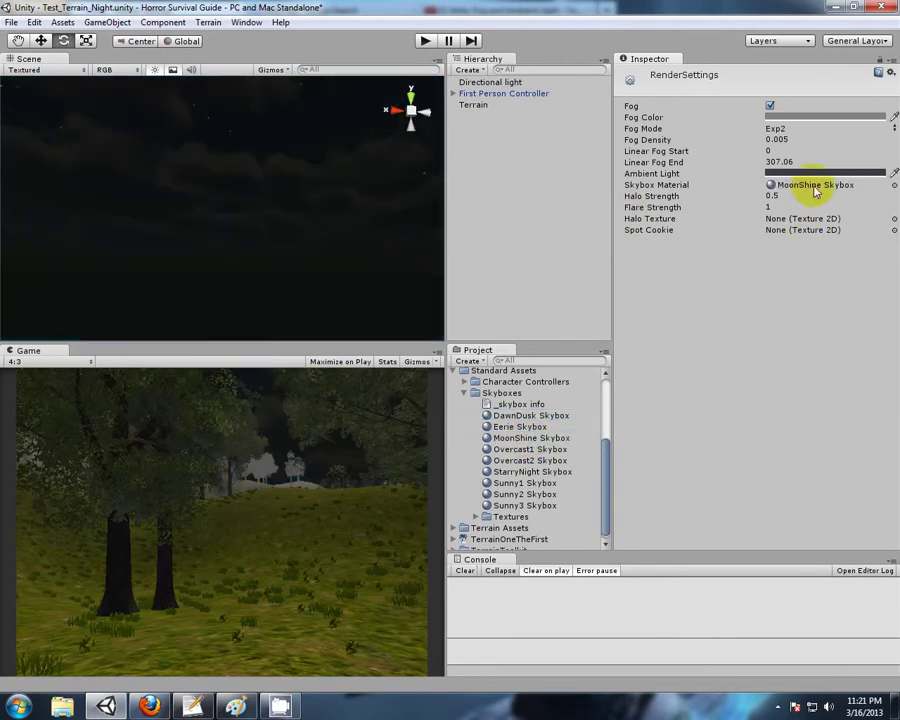
right_drag(310, 265, 444, 177)
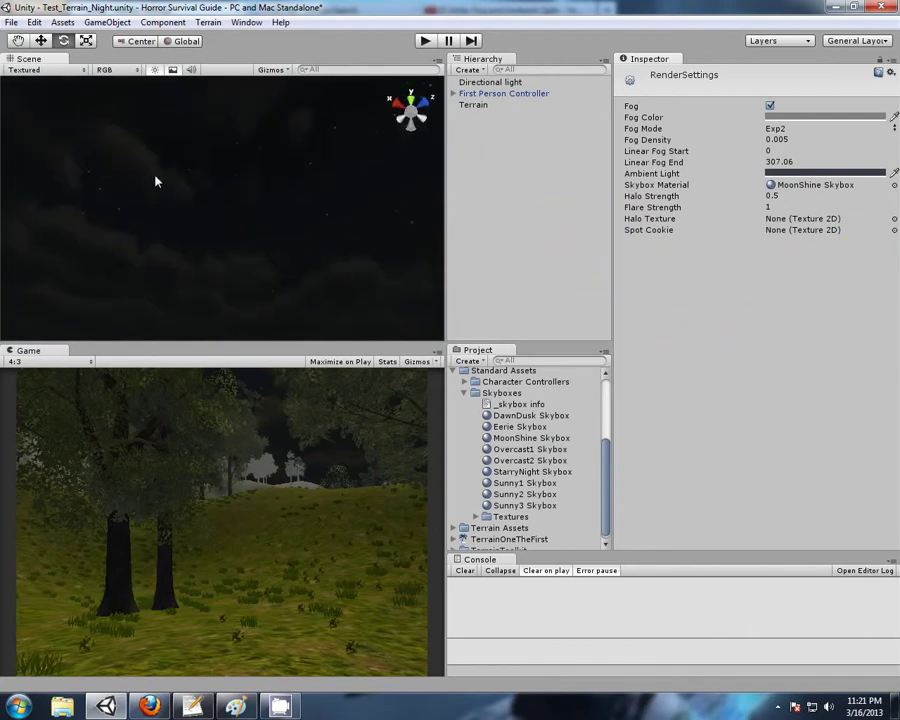
right_drag(155, 181, 311, 175)
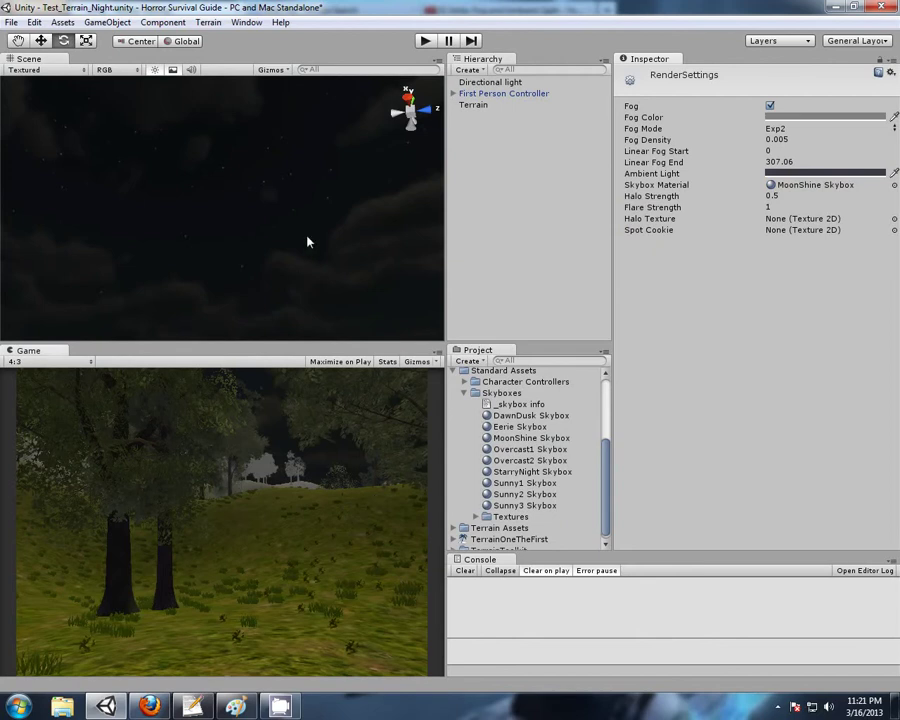
alt+drag(226, 186, 395, 375)
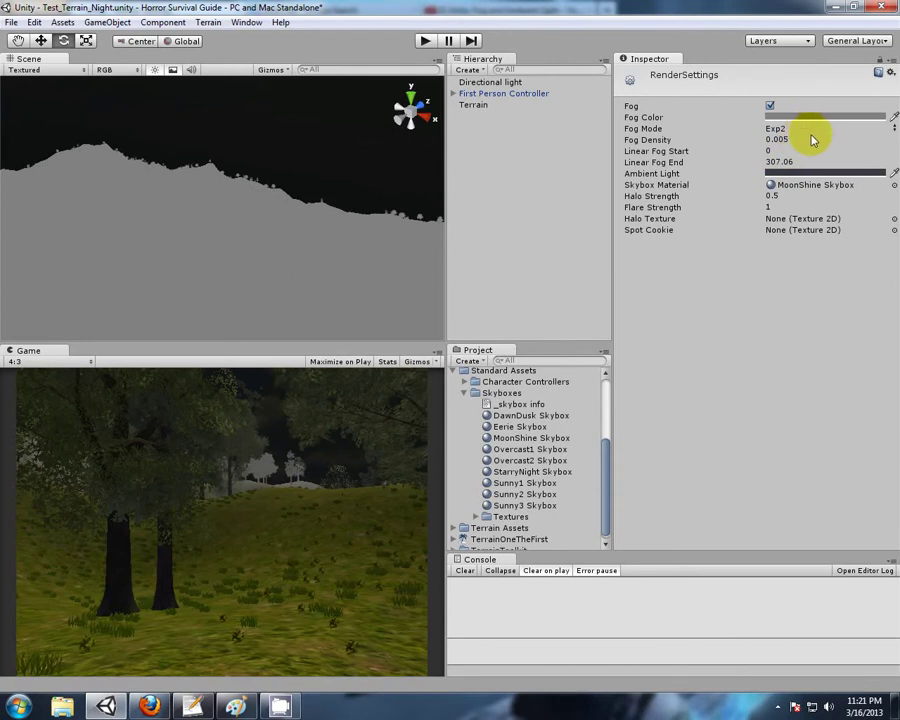
- Set the fog density to 0.01
click(779, 140)
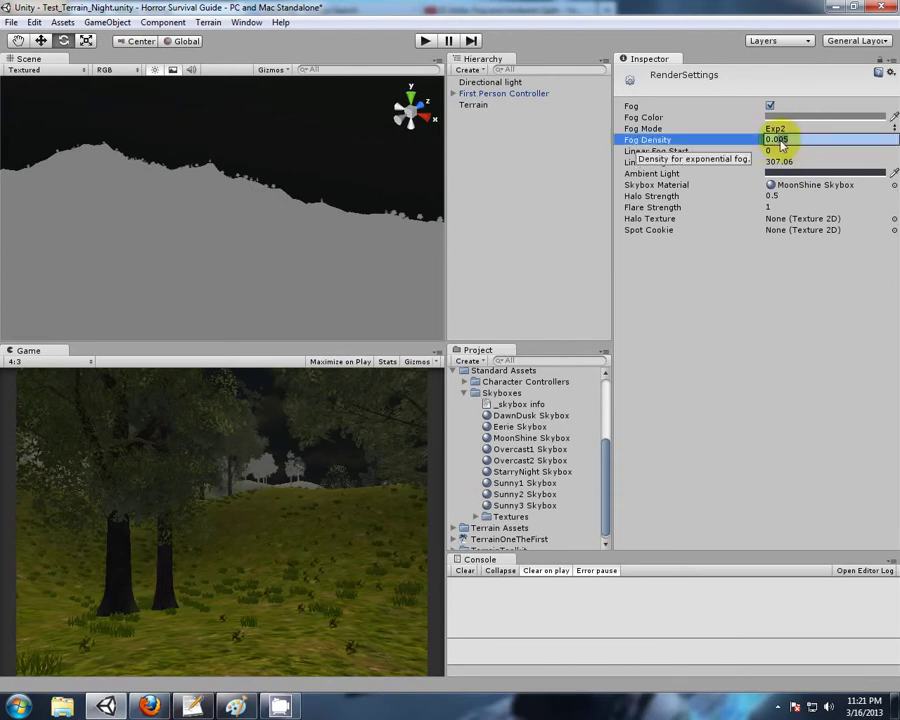
text(0.01)
key(Return)
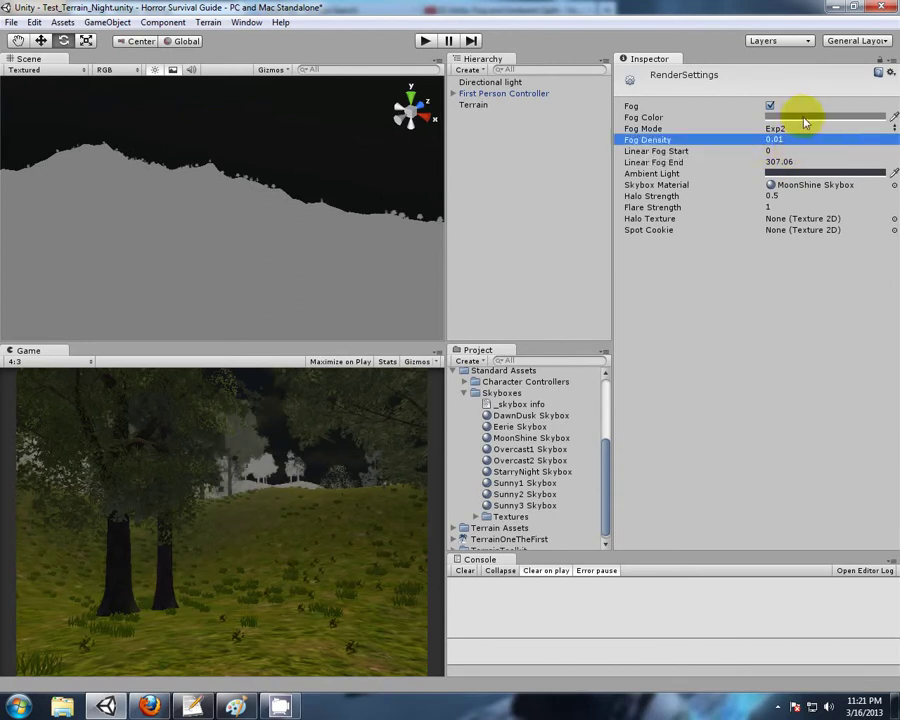
- Make the fog colour a near-black grey of about RGB 25, 25, 25
click(801, 119)
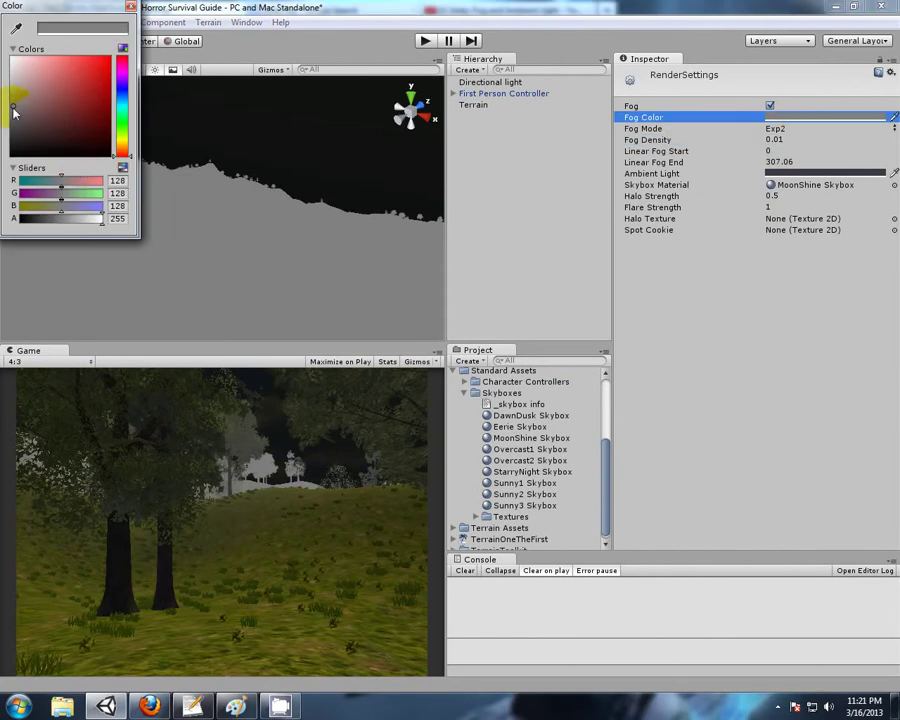
drag(12, 95, 19, 140)
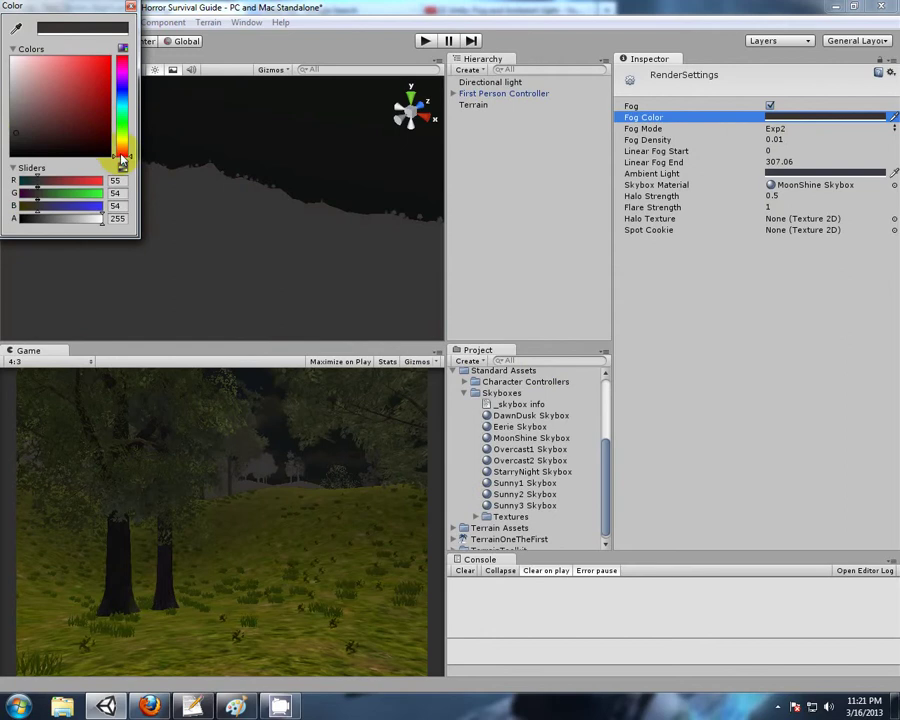
drag(121, 150, 123, 95)
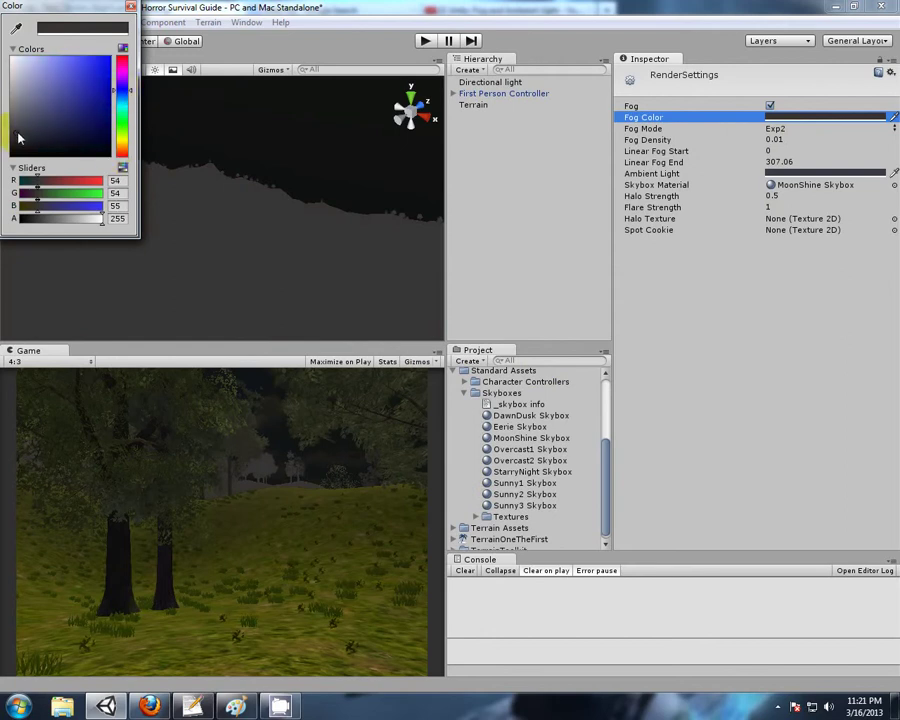
click(21, 143)
mouse_move(19, 142)
mouse_down()
mouse_move(8, 141)
mouse_move(30, 139)
mouse_move(24, 116)
mouse_move(12, 148)
mouse_up()
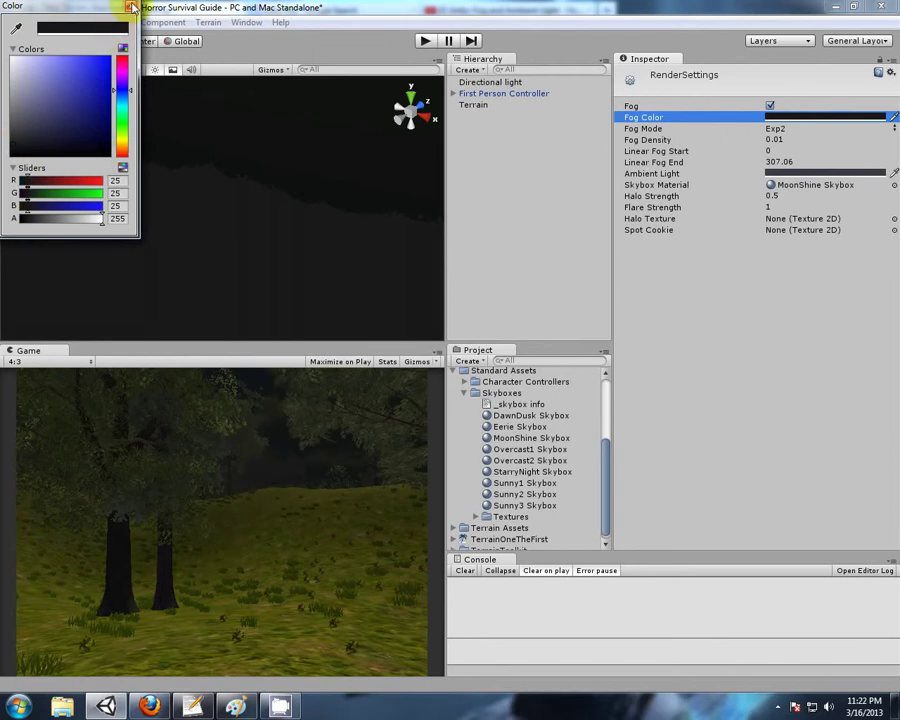
click(130, 9)
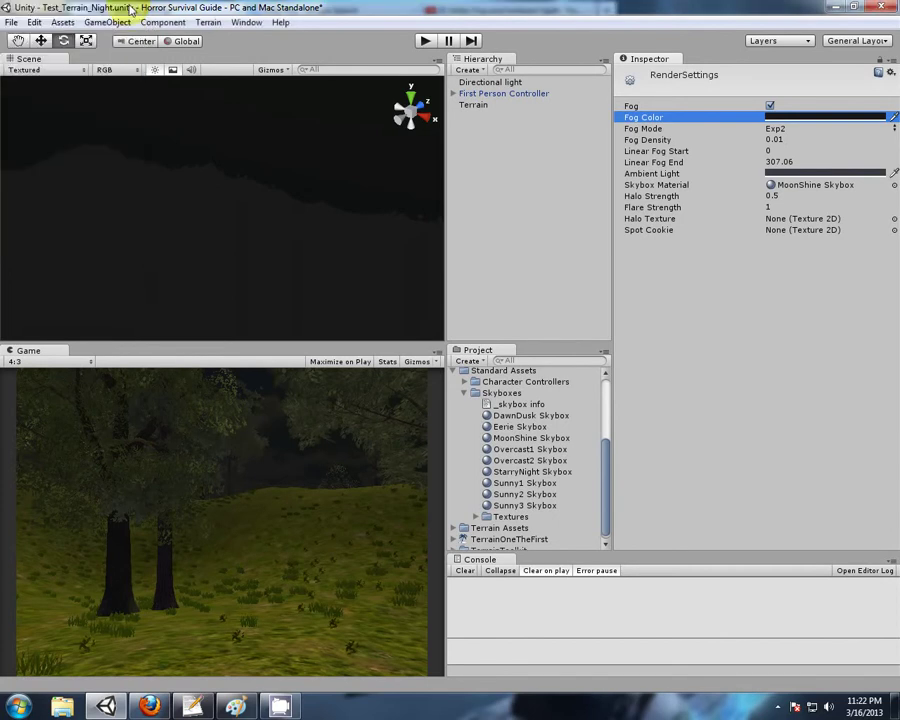
- Set the ambient light to pure black (0, 0, 0)
click(830, 174)
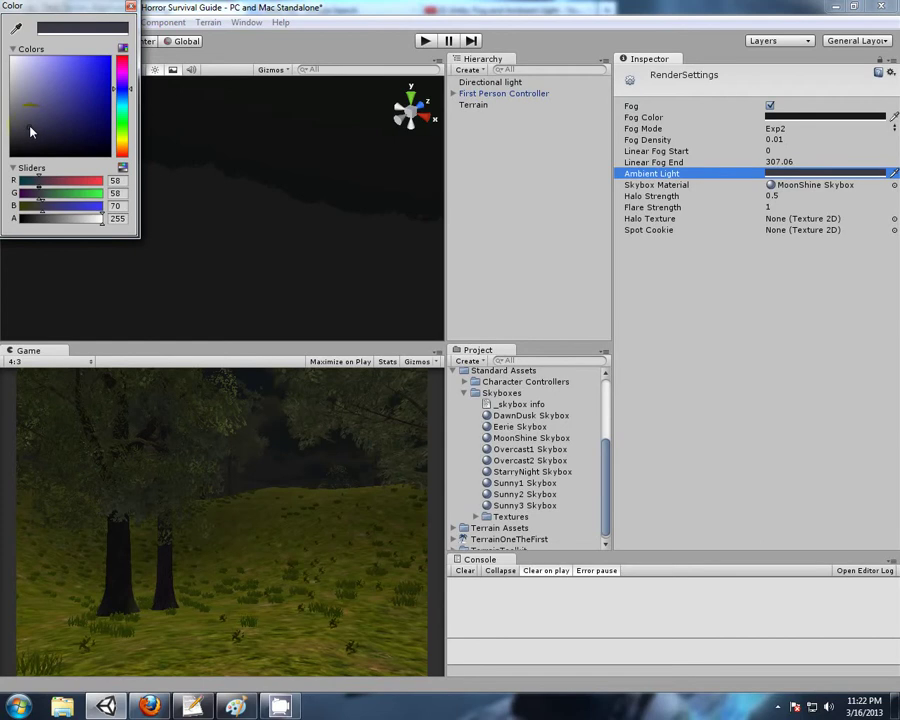
drag(30, 131, 10, 162)
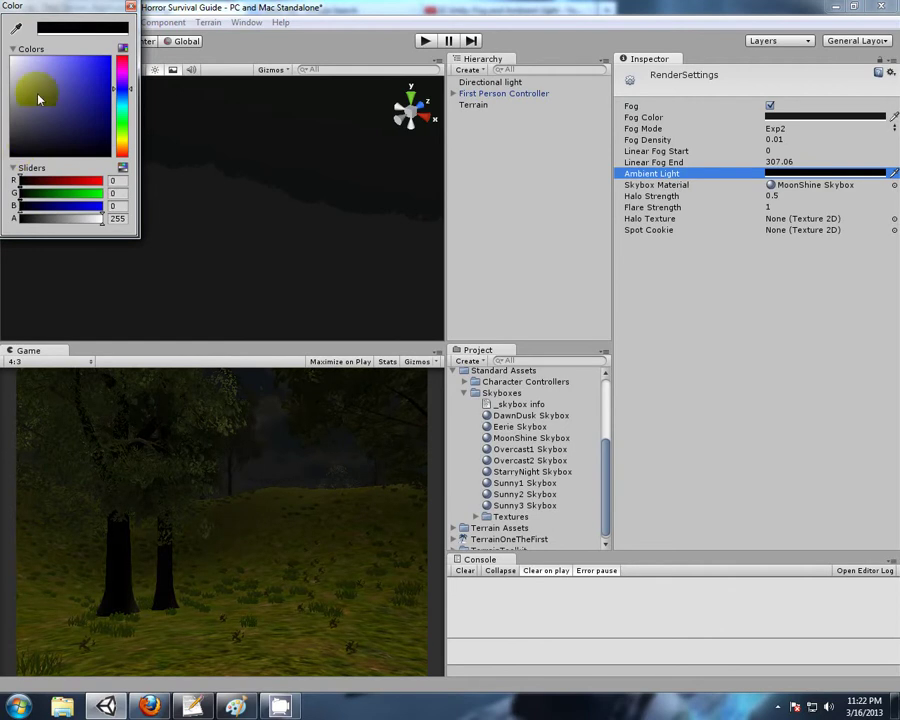
click(491, 93)
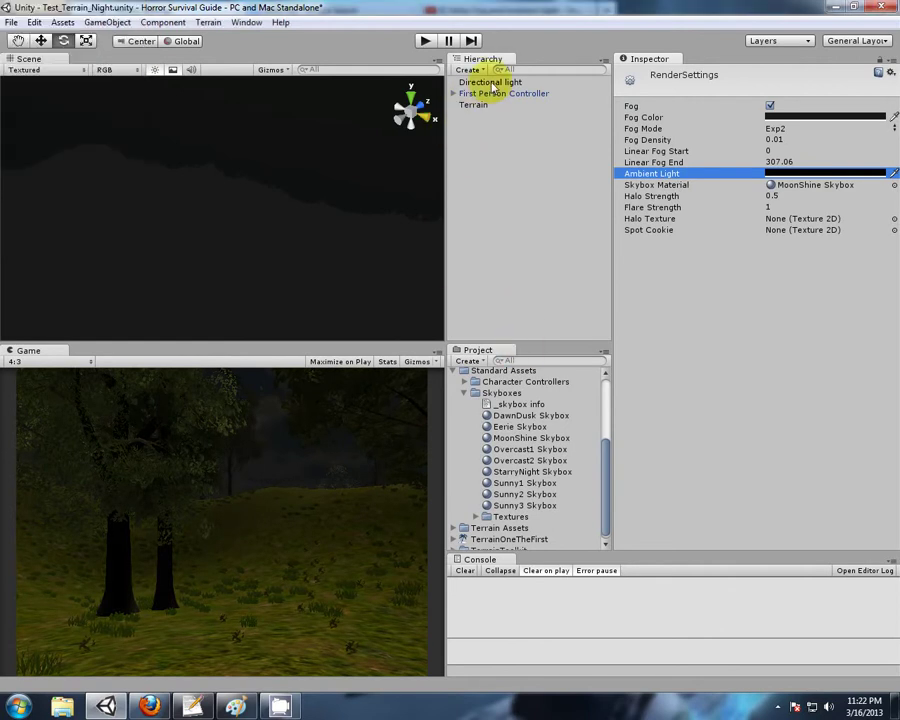
- Disable the Directional light and return to the Render Settings
click(490, 83)
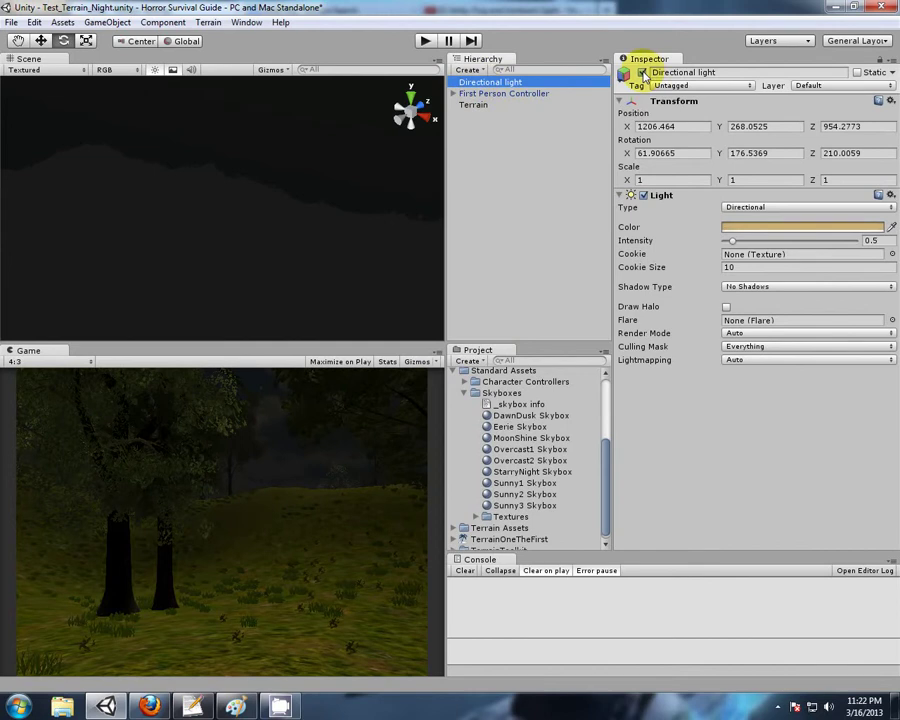
click(642, 73)
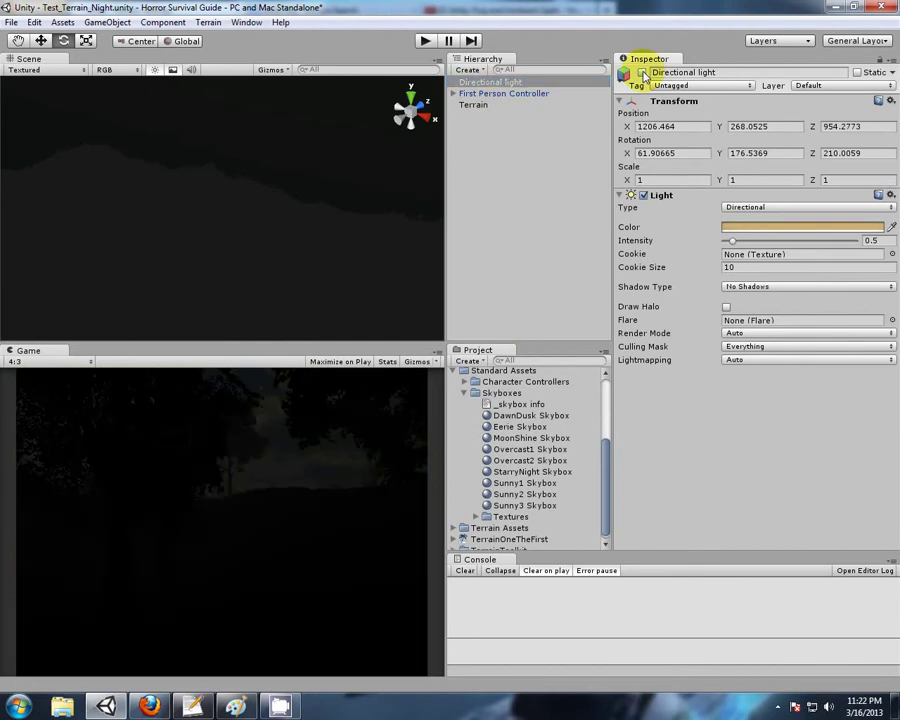
click(34, 22)
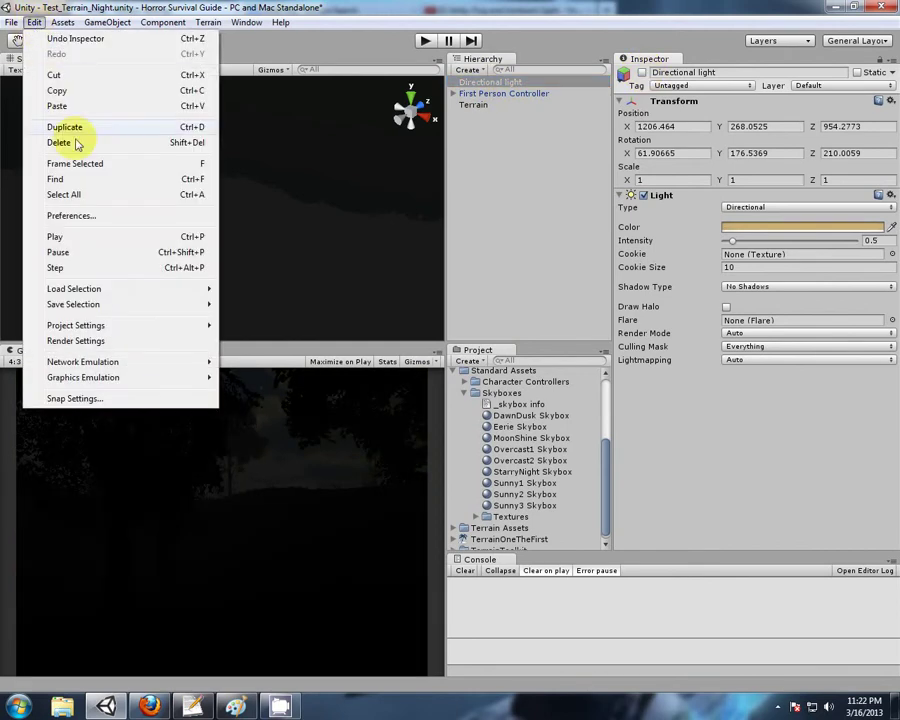
click(84, 341)
- Raise ambient light to about RGB 32, darken fog to RGB 15, and preview in play mode
click(800, 172)
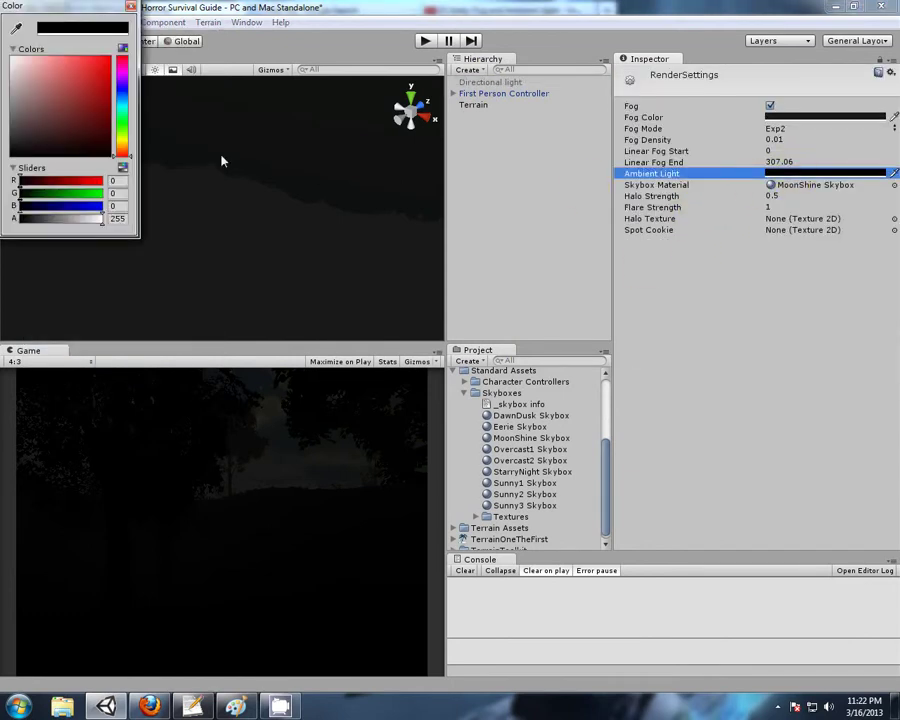
drag(14, 153, 16, 145)
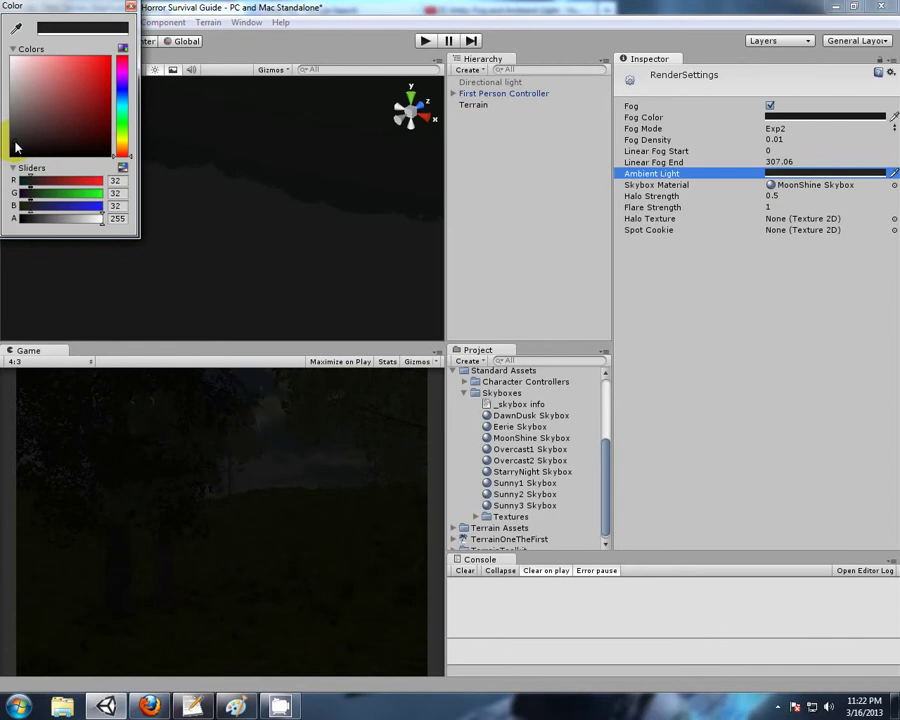
click(822, 116)
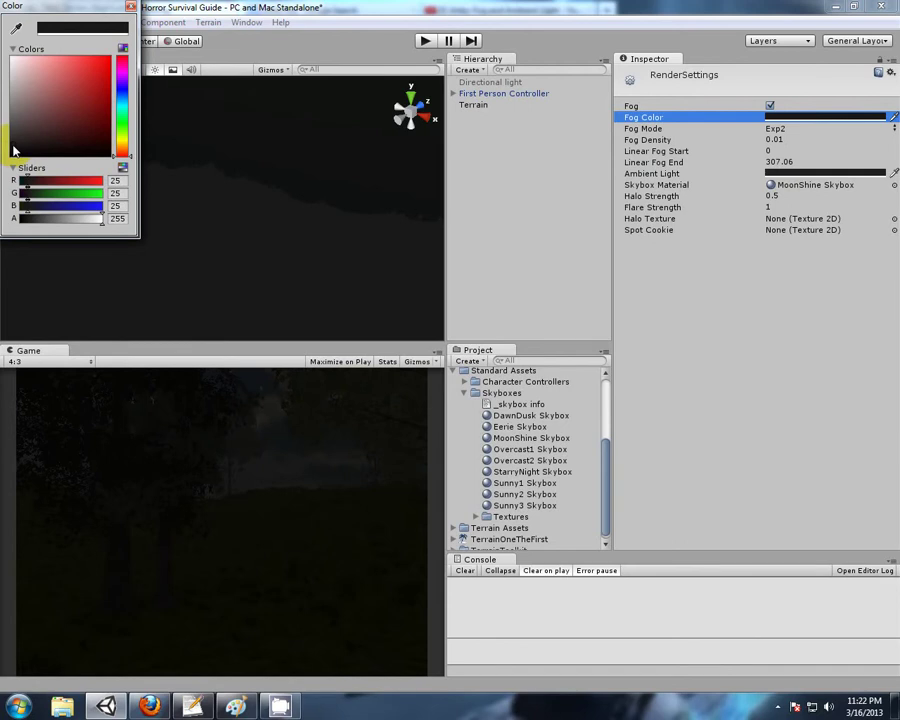
drag(13, 150, 13, 153)
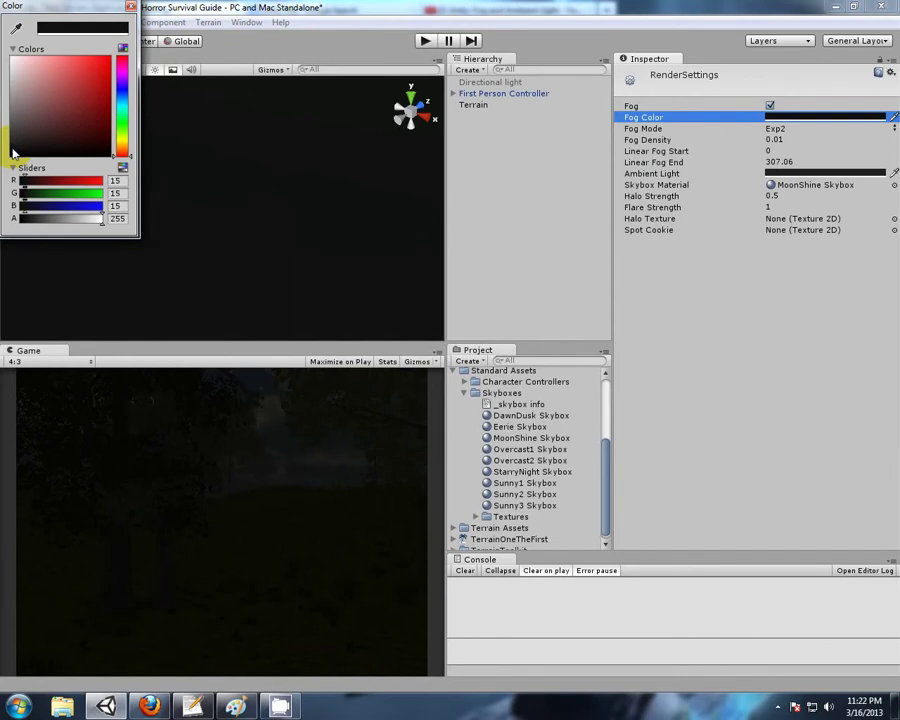
click(129, 8)
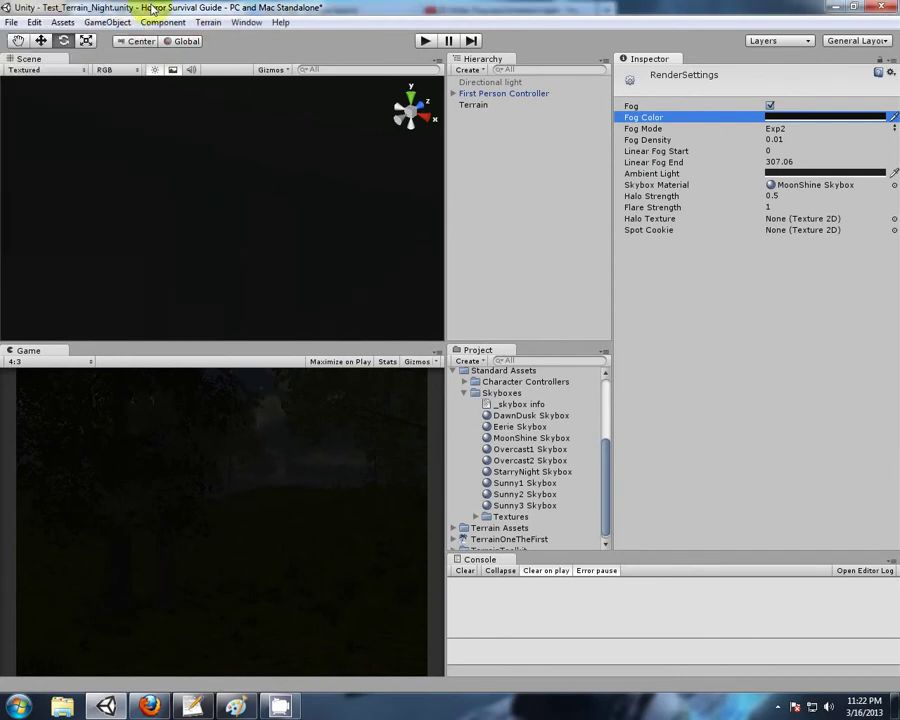
click(425, 40)
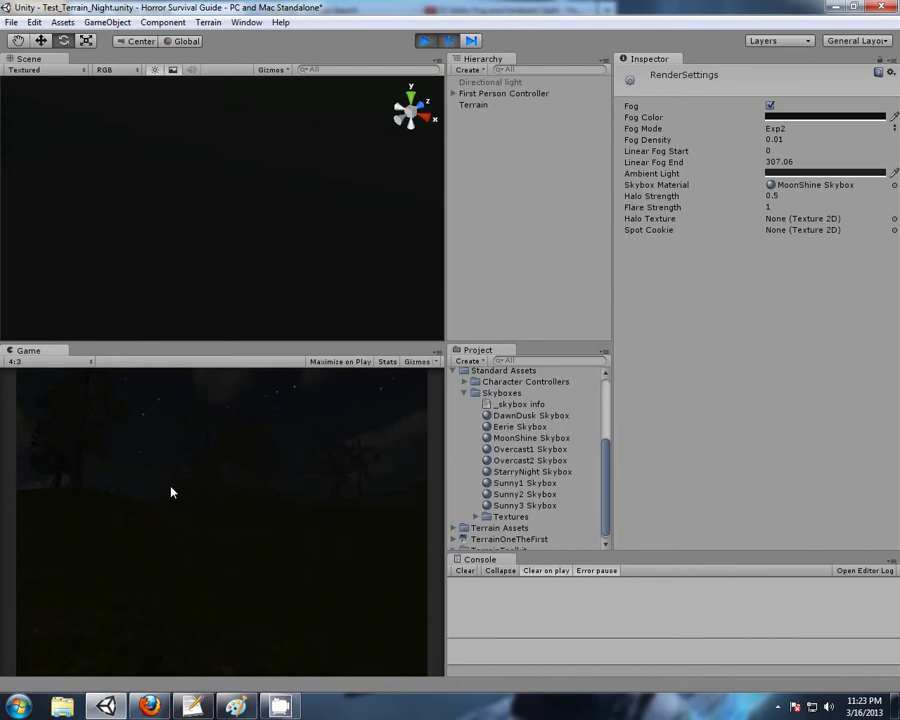
- Stop play mode, review Render Settings, and save Test_Terrain_Night with File > Save Scene
click(426, 42)
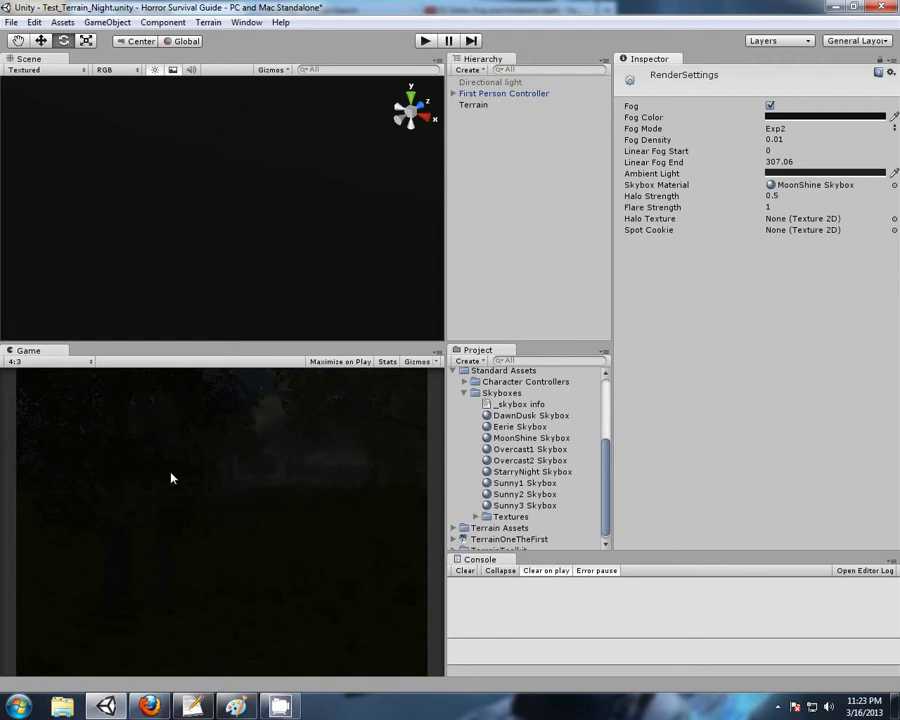
click(34, 23)
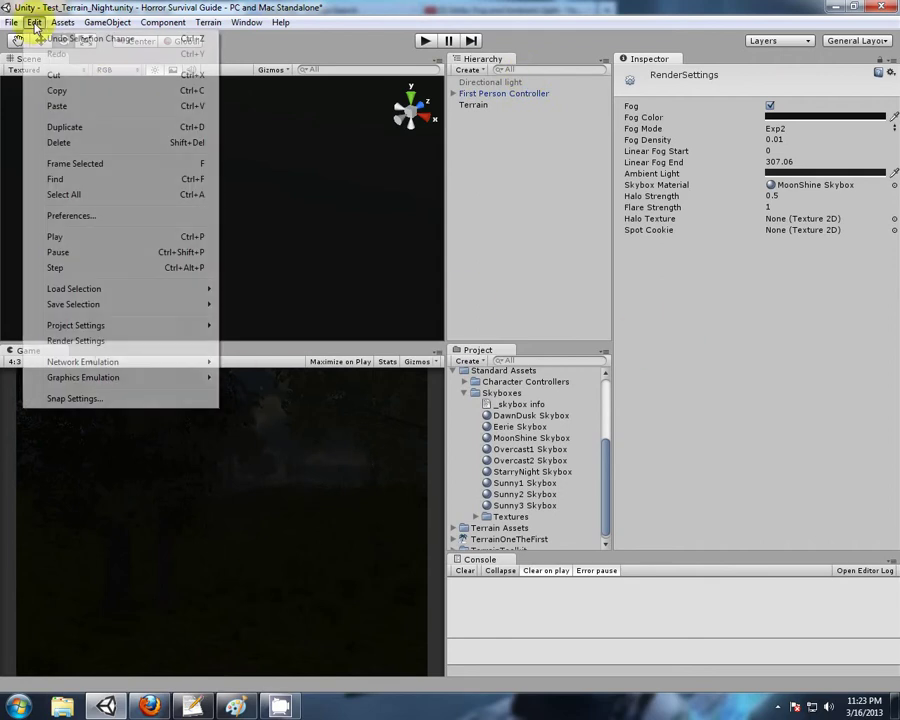
click(62, 342)
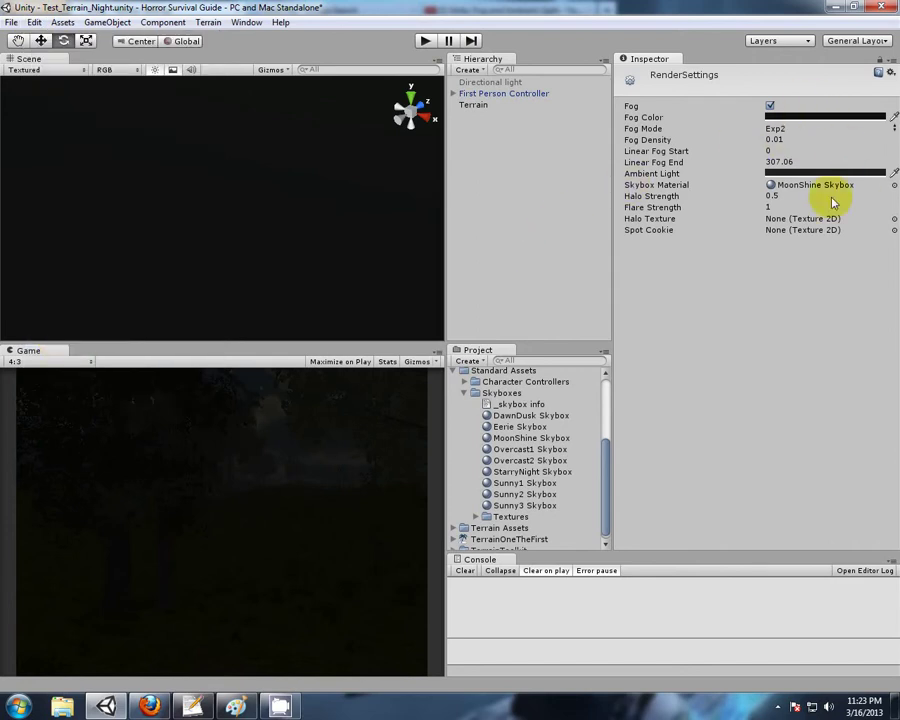
click(10, 24)
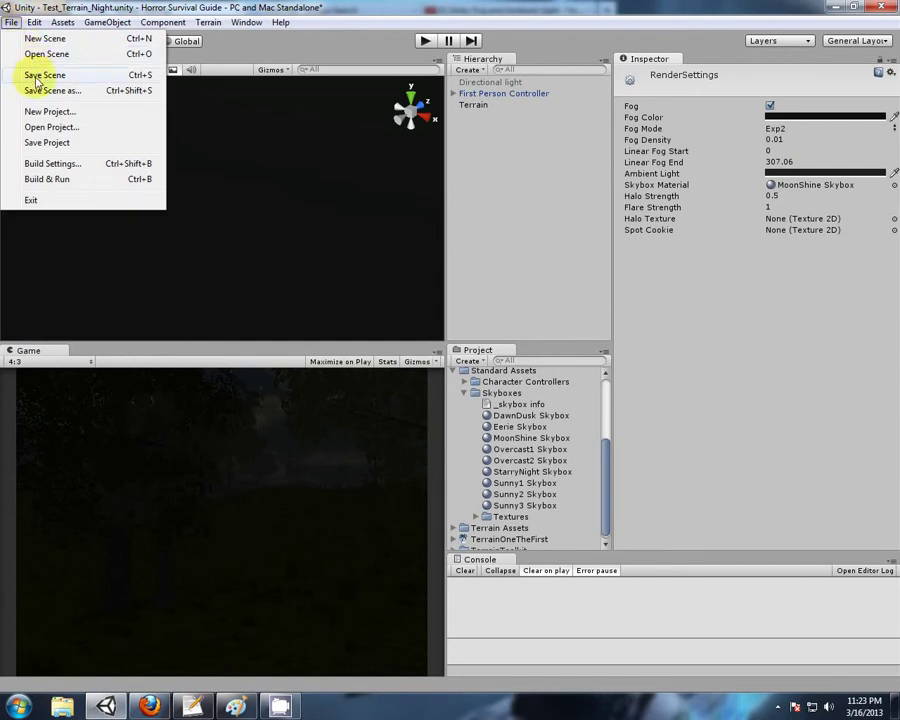
click(37, 77)
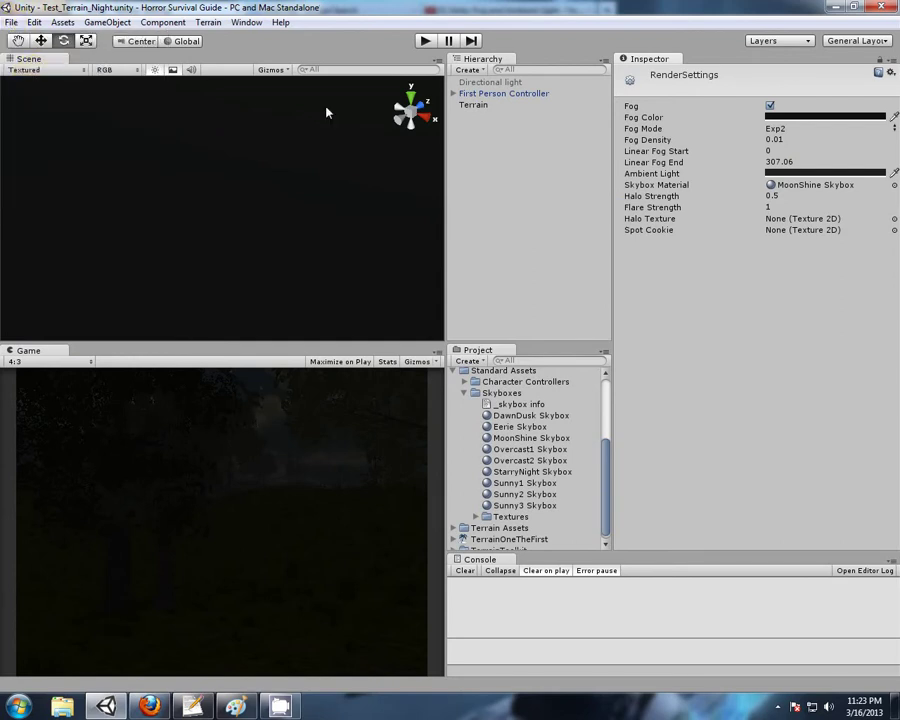
- Tint the fog a dark reddish brown and switch Fog Mode to Exponential
click(790, 120)
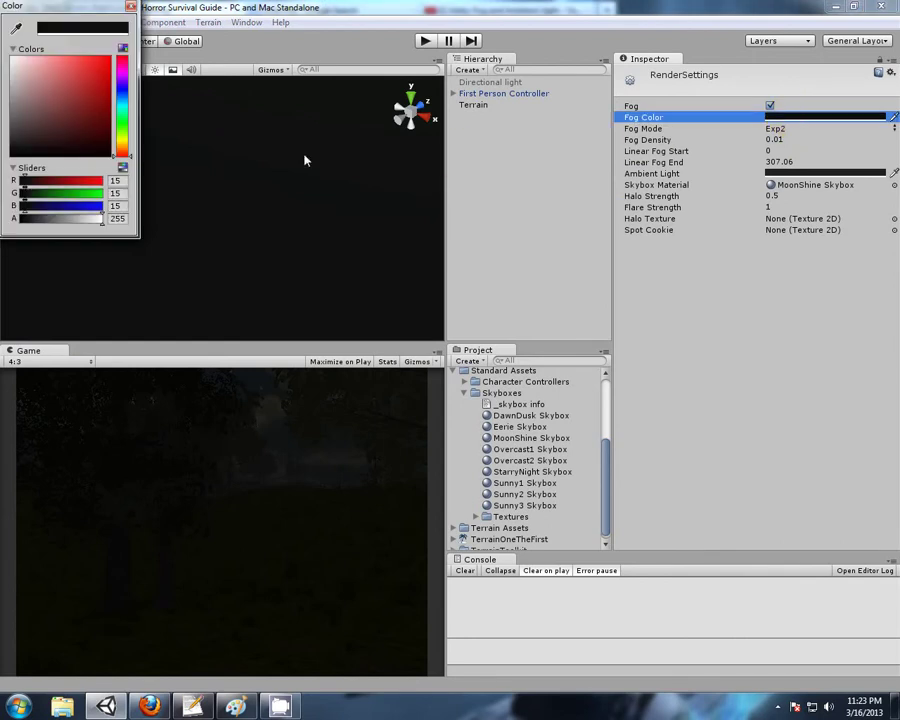
drag(15, 150, 30, 131)
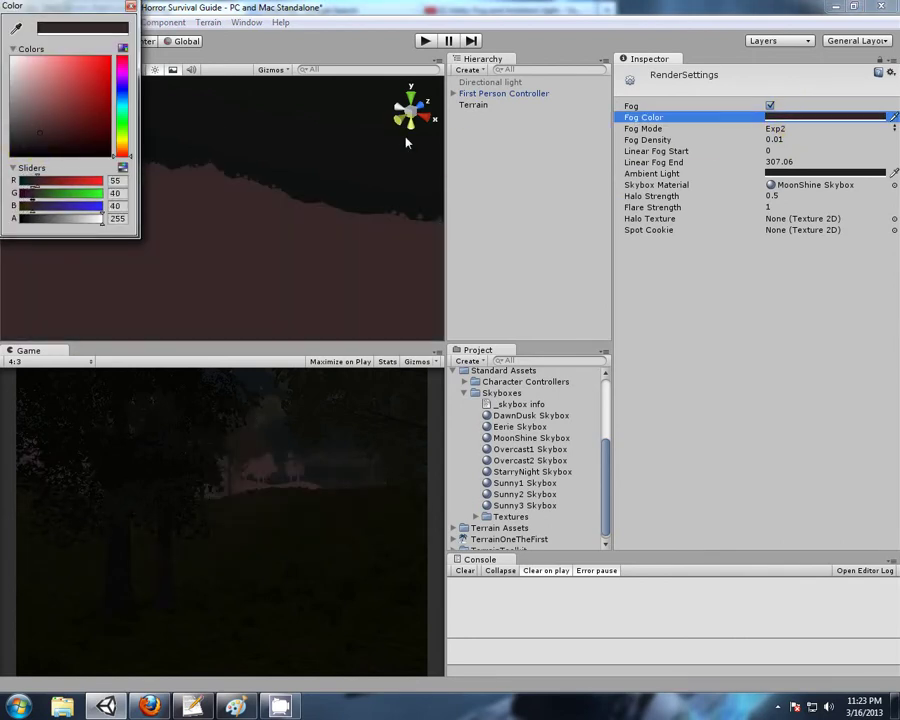
click(776, 129)
click(794, 160)
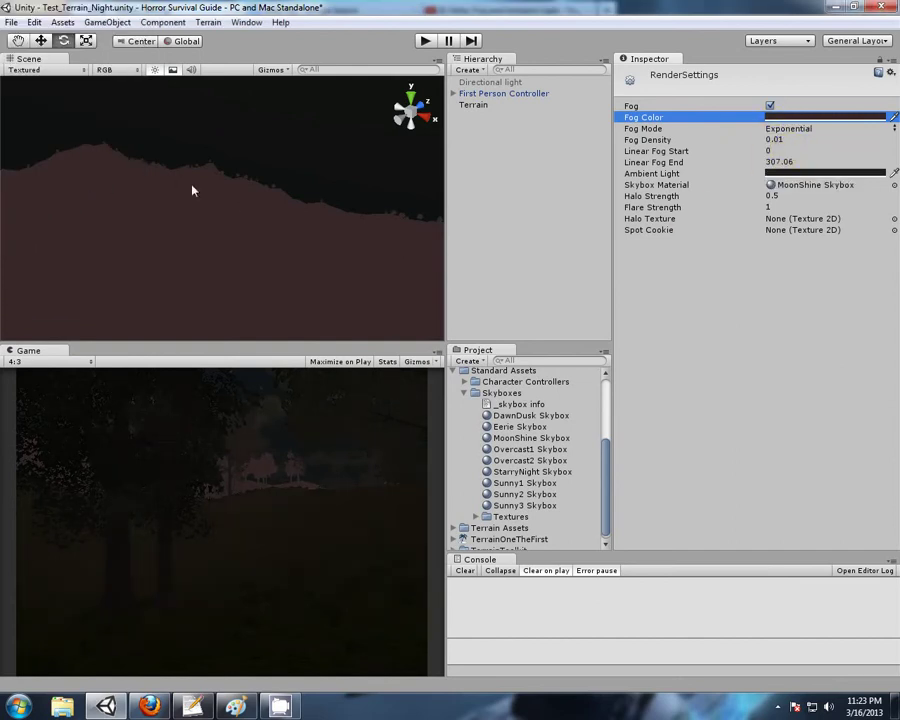
- Shift the fog colour to a neutral grey near RGB 57, 55, 55 and open Test_Terrain_Evening
click(800, 117)
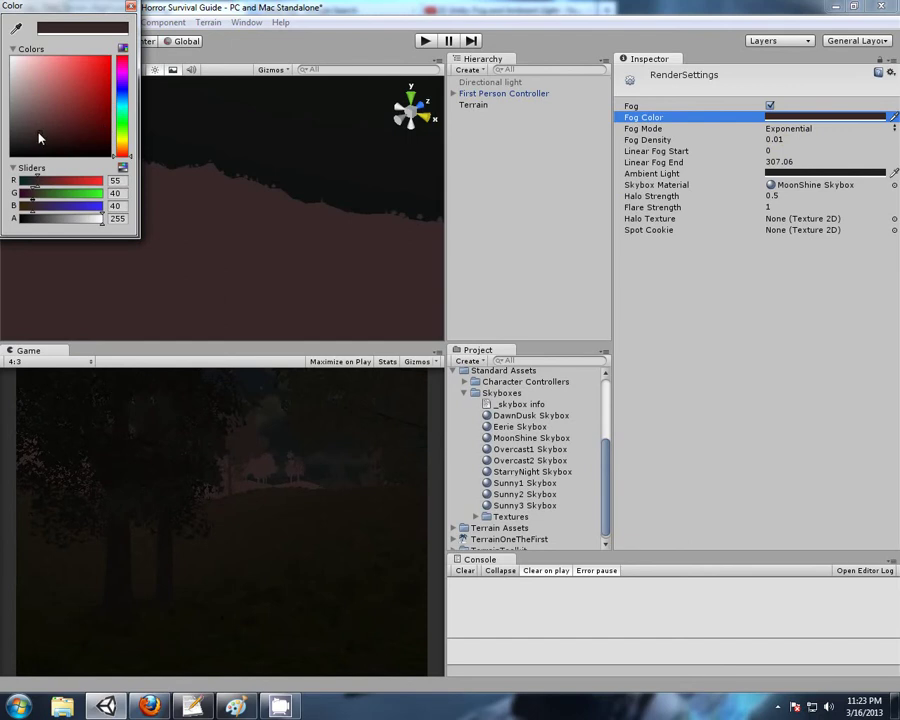
drag(40, 138, 20, 138)
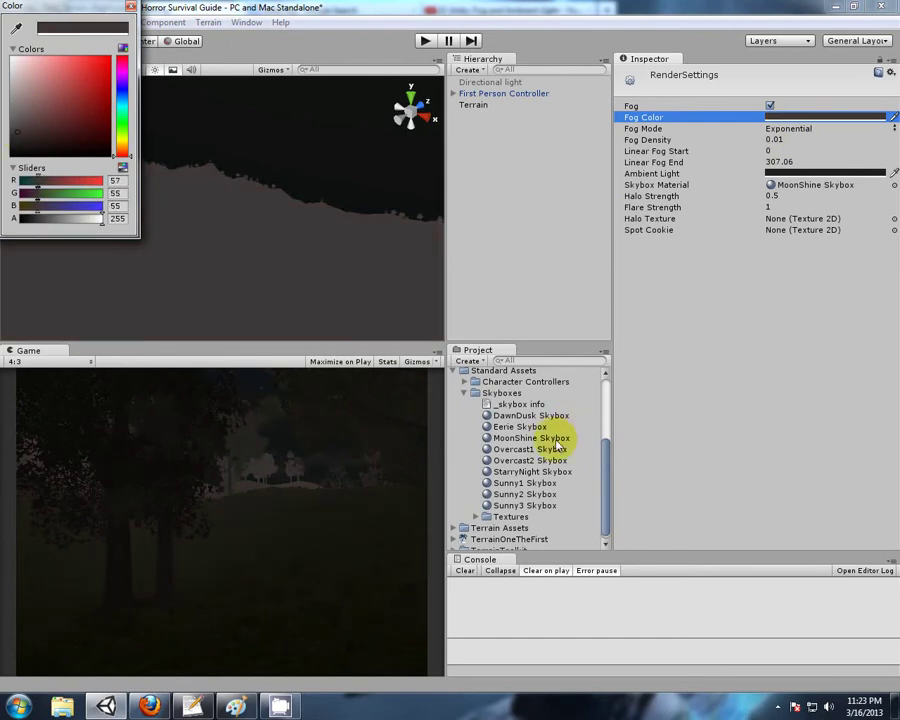
scroll(511, 424, up, 5)
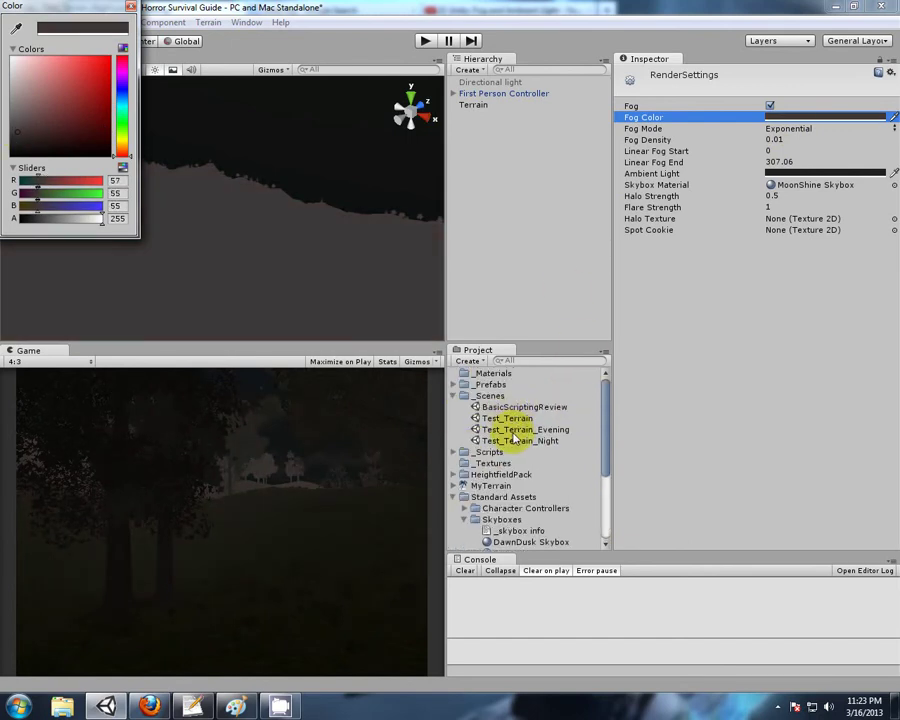
double_click(492, 420)
- Discard the night scene changes and bring up the evening scene's Render Settings
click(485, 380)
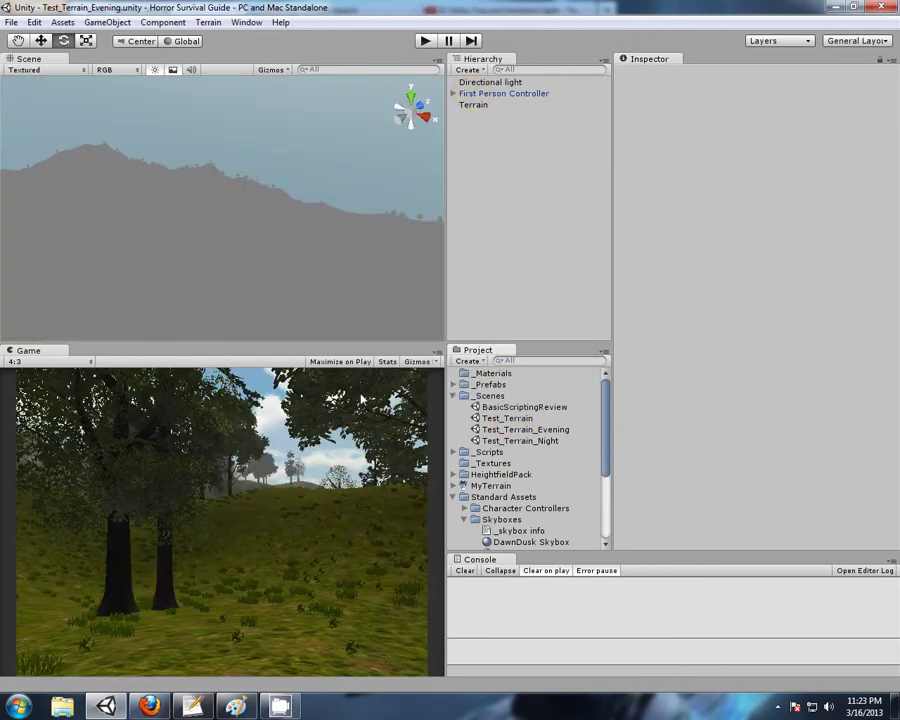
click(34, 22)
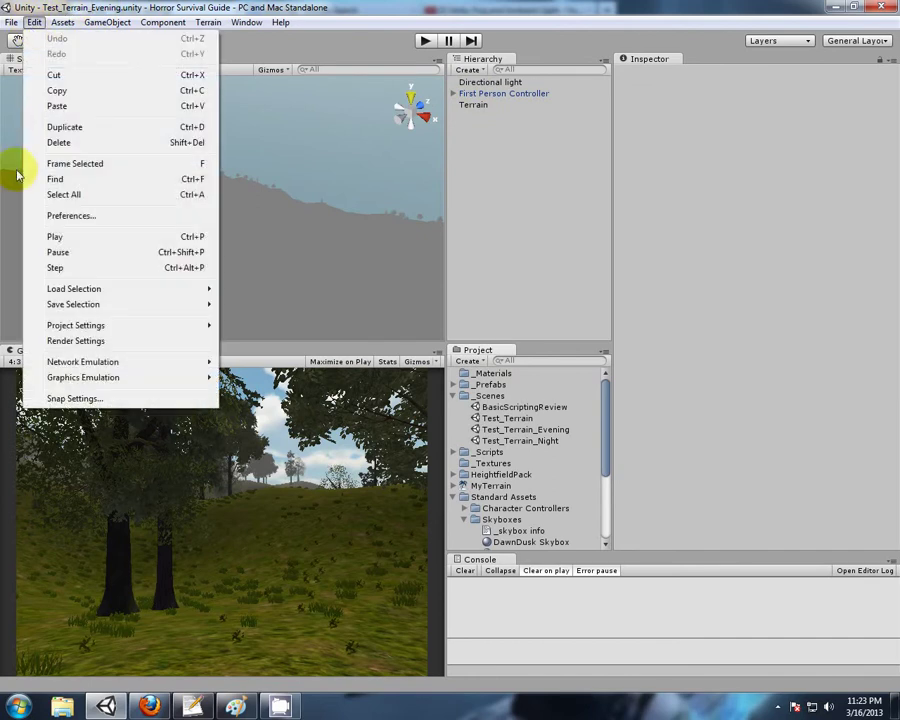
click(67, 340)
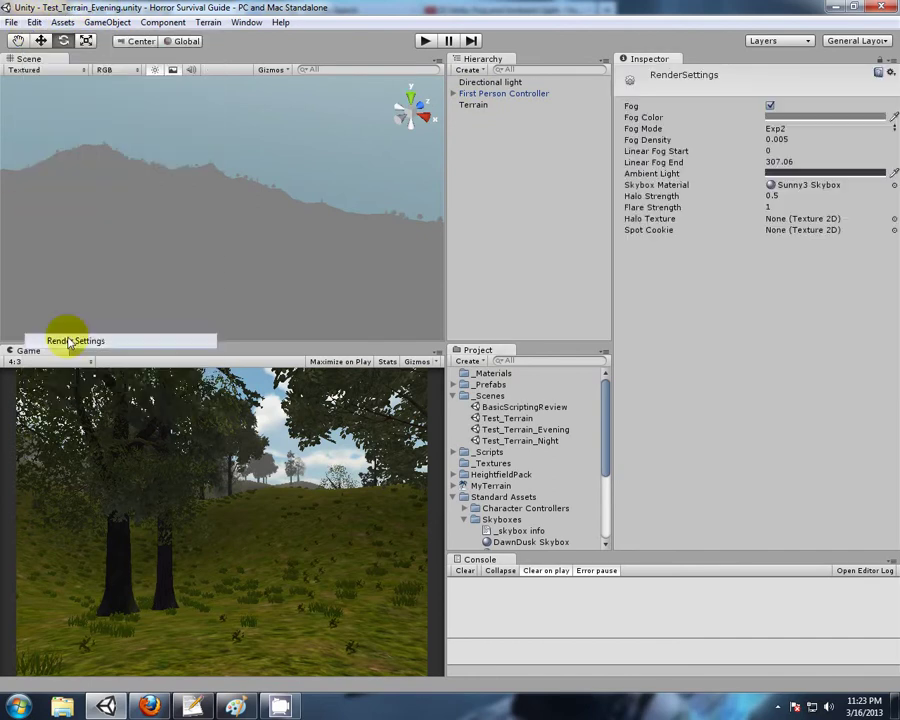
- Set Fog Mode to Exponential and make the fog a warm grey of about RGB 116, 109, 109
click(775, 129)
click(800, 143)
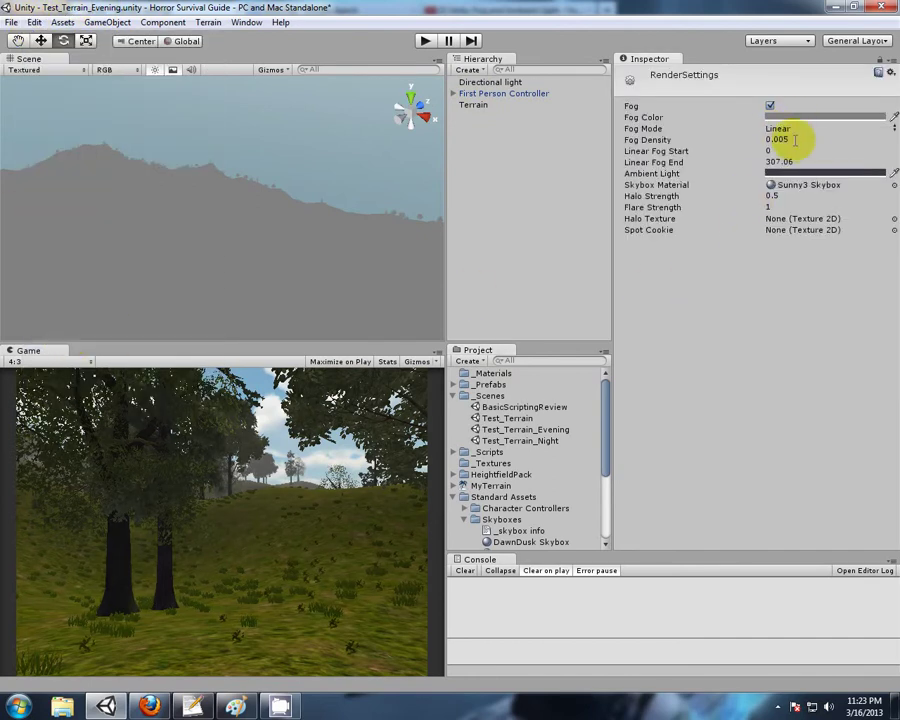
click(785, 130)
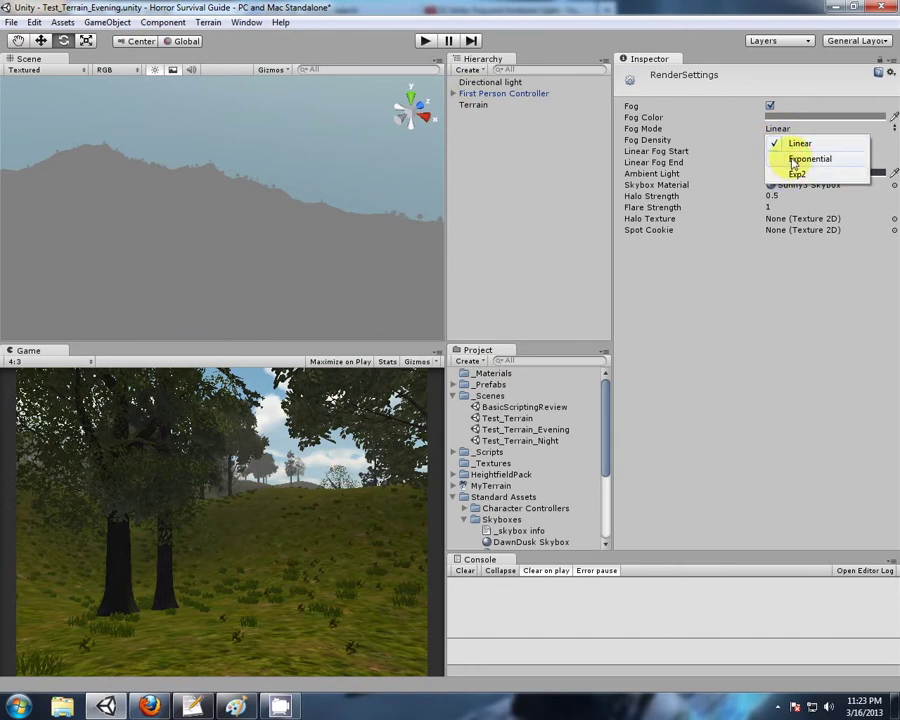
click(795, 160)
click(775, 117)
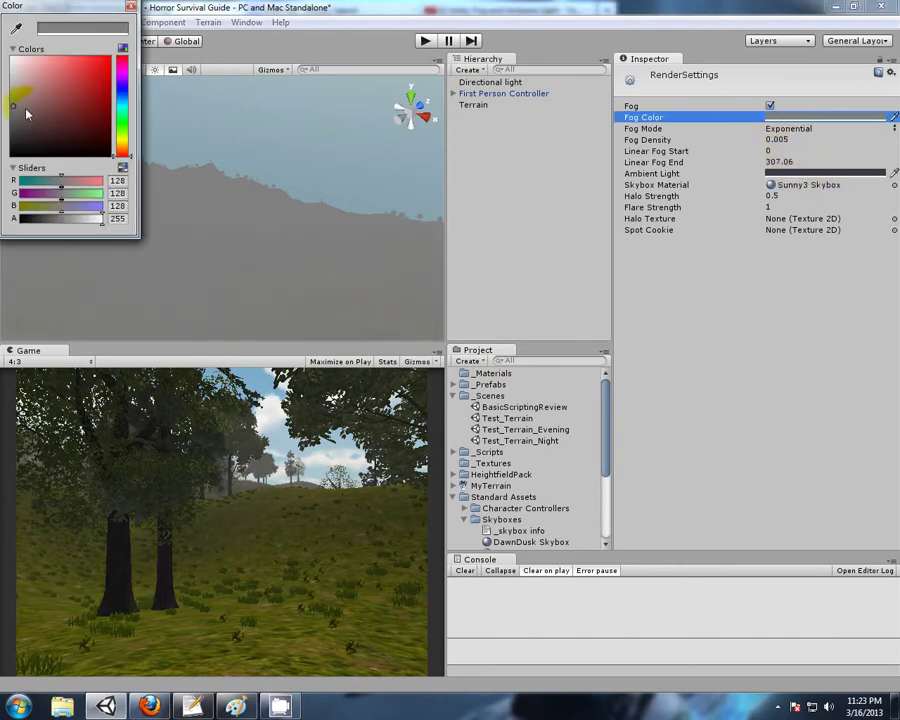
mouse_move(15, 110)
mouse_down()
mouse_move(28, 90)
mouse_move(12, 97)
mouse_move(18, 112)
mouse_up()
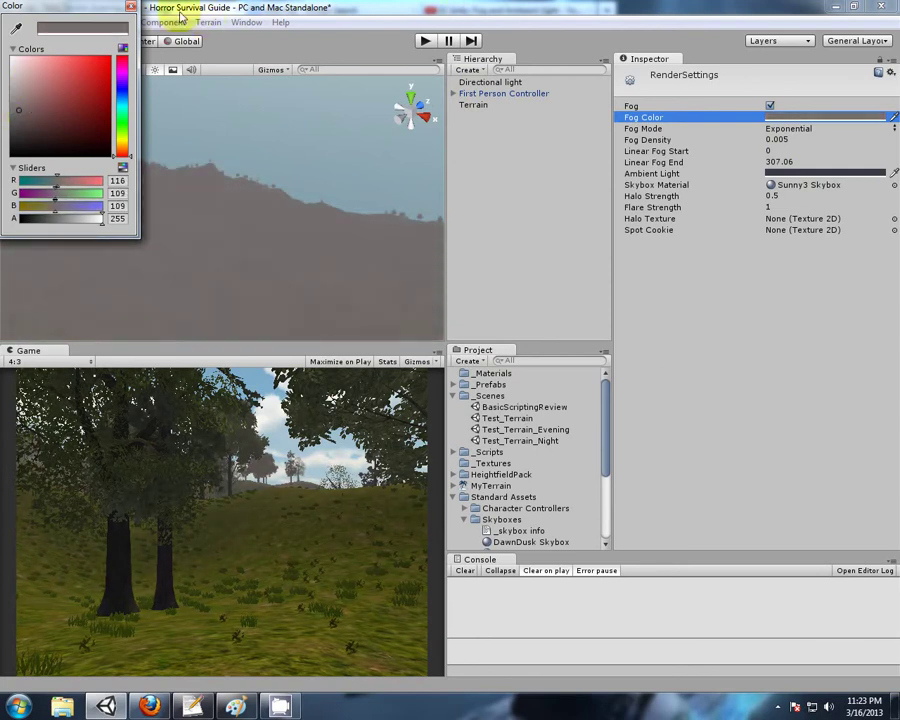
click(131, 7)
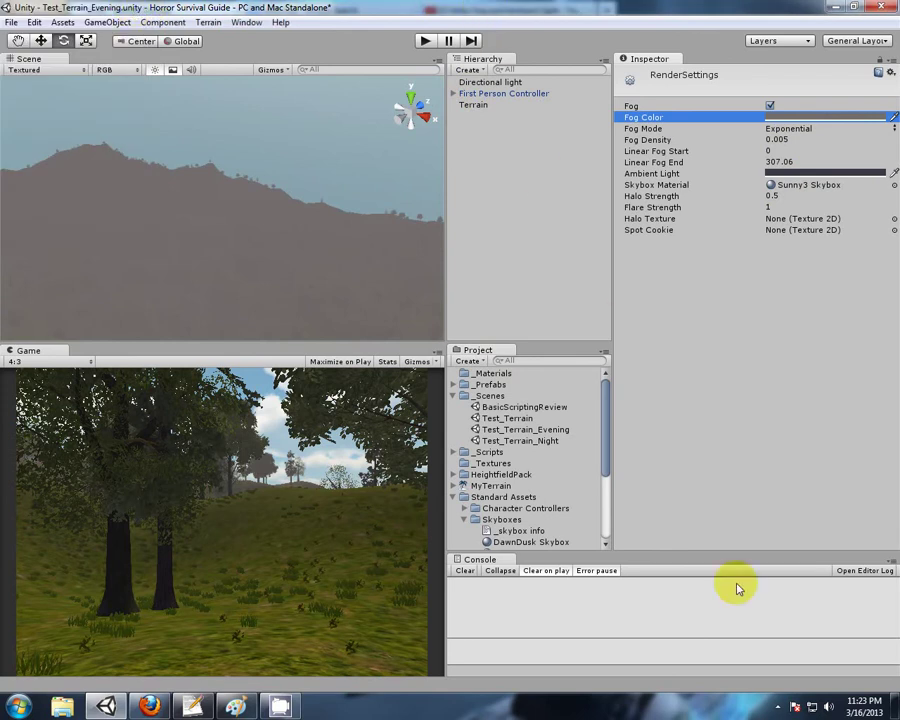